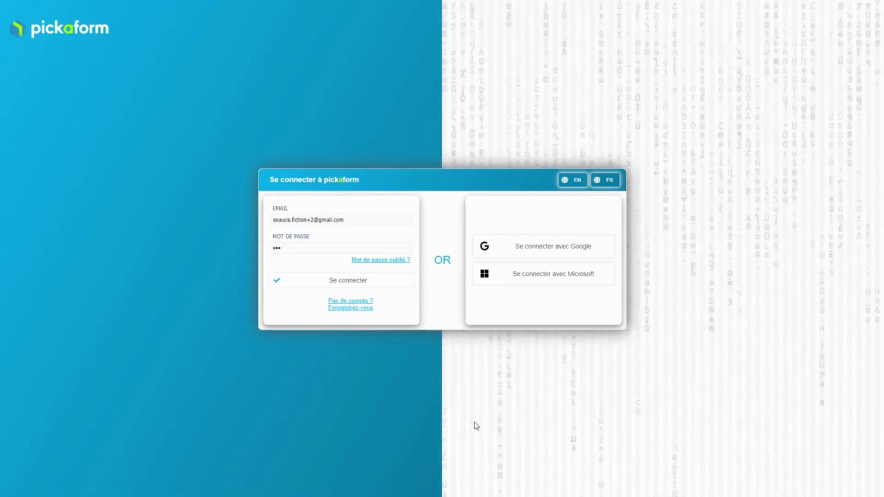
Sign in to Pickaform and add a first workspace, 'Espace de travail'
click(355, 284)
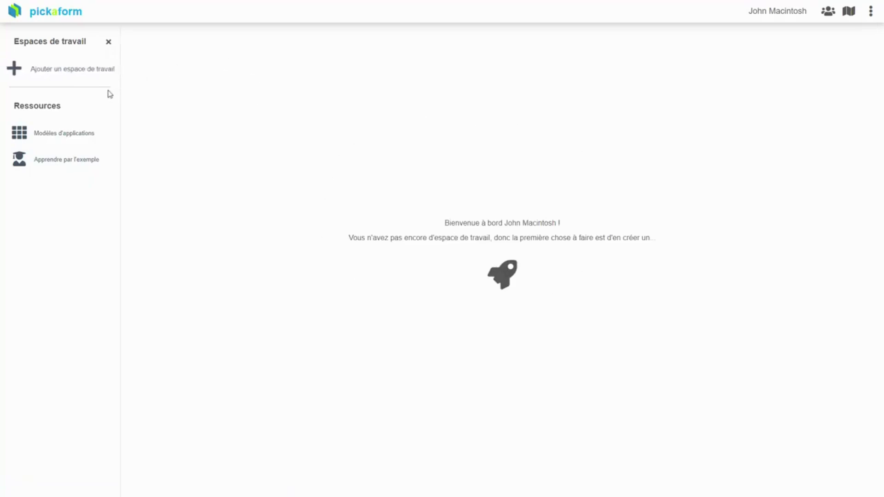
click(73, 69)
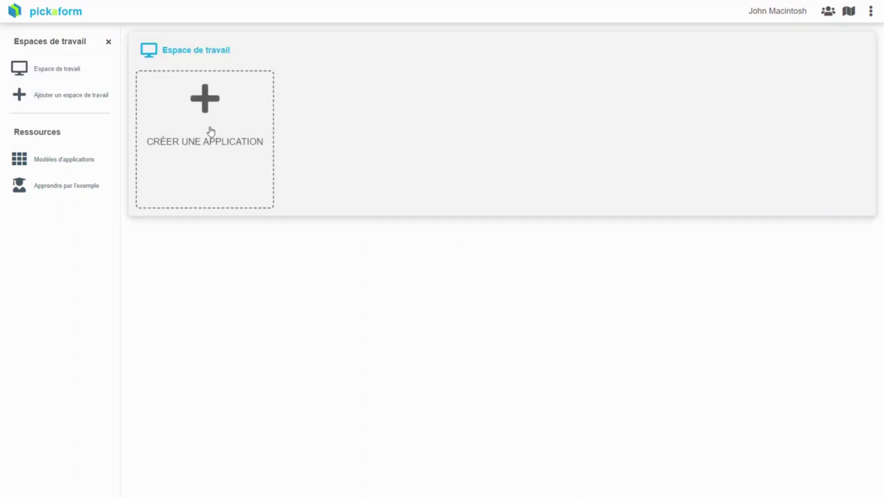
Browse the application templates gallery, then return and restart creating a new application
click(205, 130)
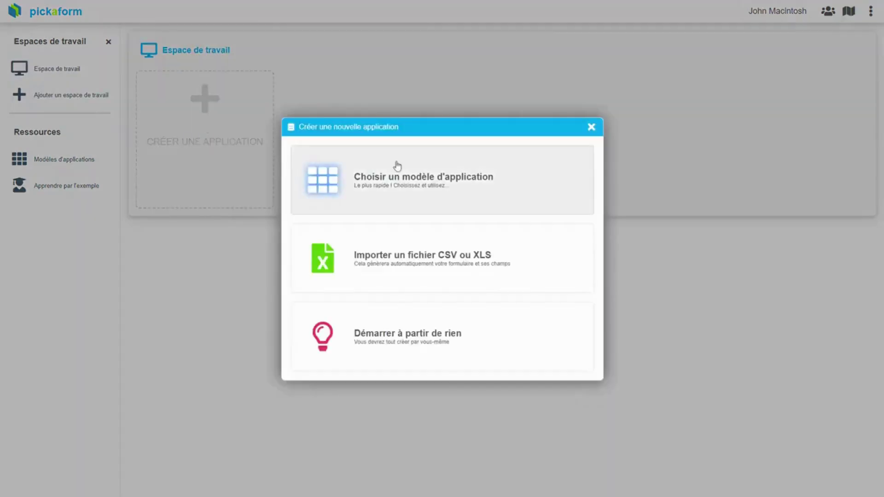
click(447, 182)
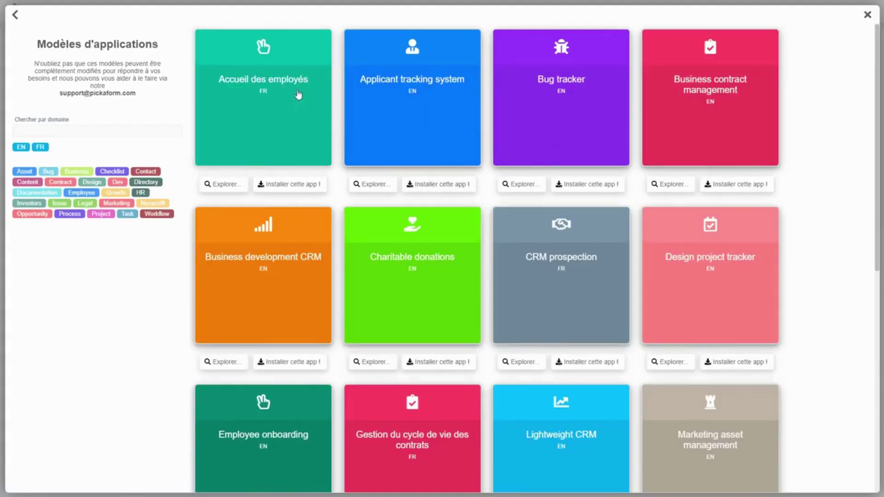
click(16, 17)
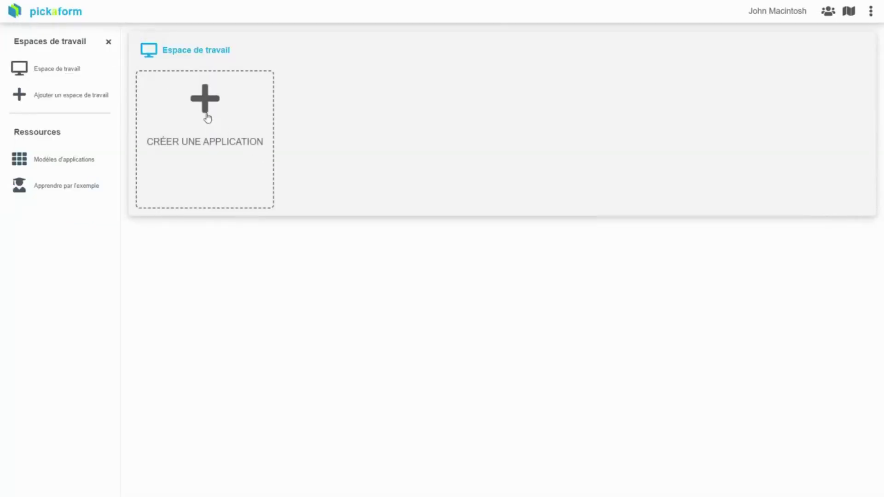
click(208, 118)
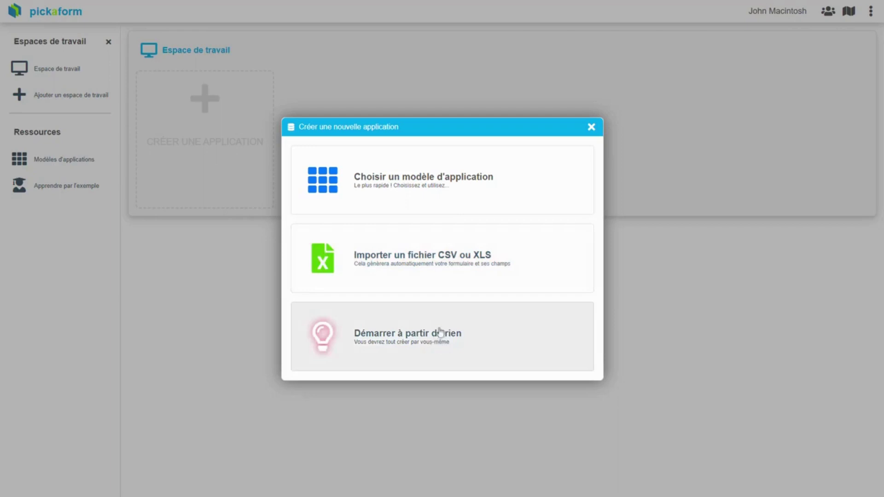
Upload 'PickaForm - Sample incidents.xls' as a CSV/XLS import, previewing 100 rows × 16 columns
click(429, 260)
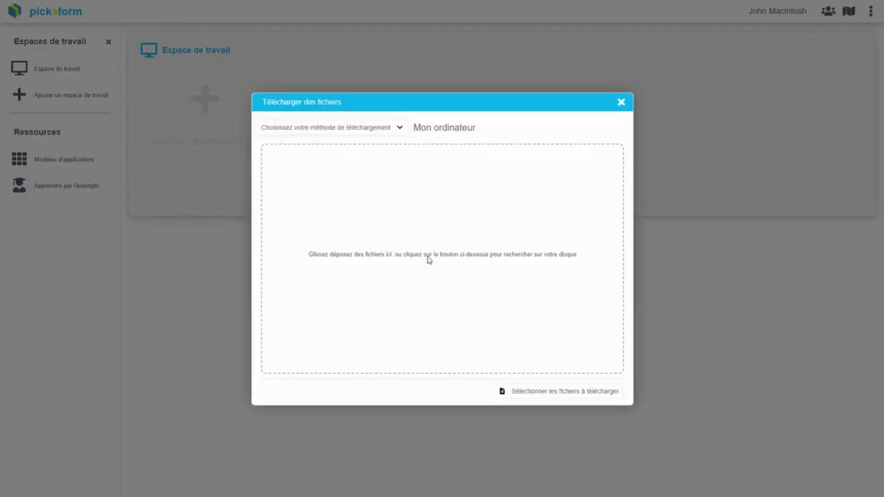
key(alt+Tab)
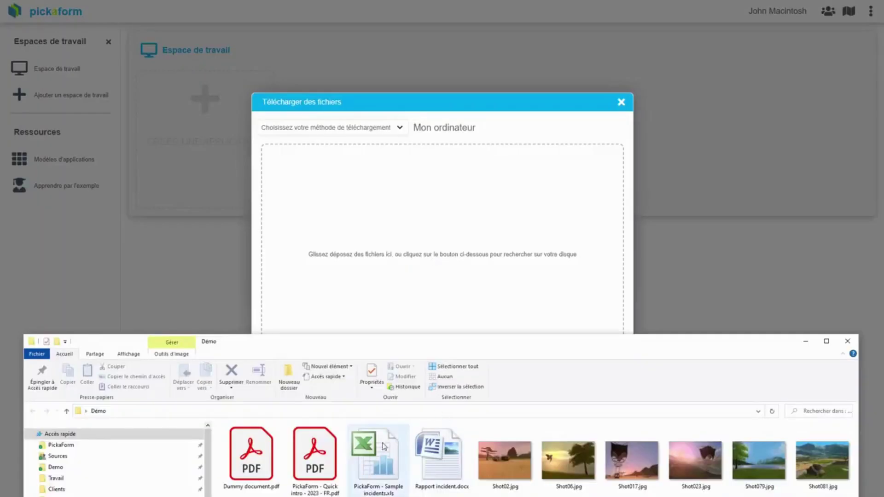
drag(379, 454, 410, 236)
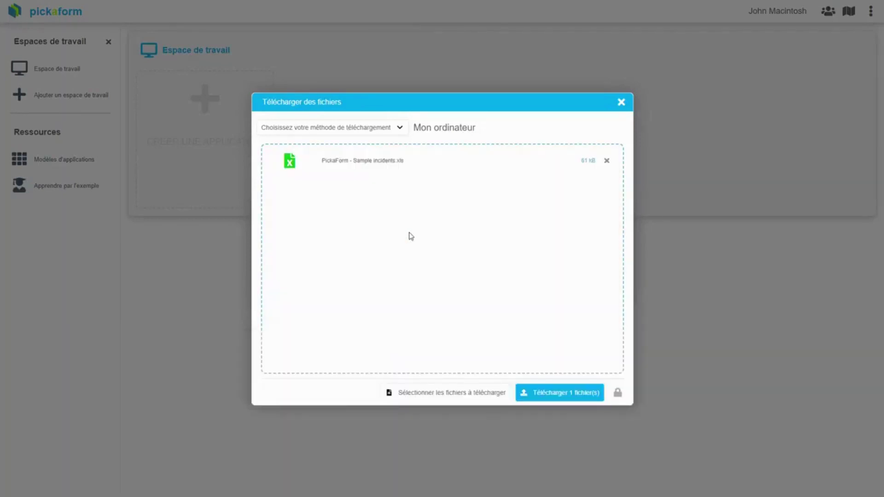
click(553, 394)
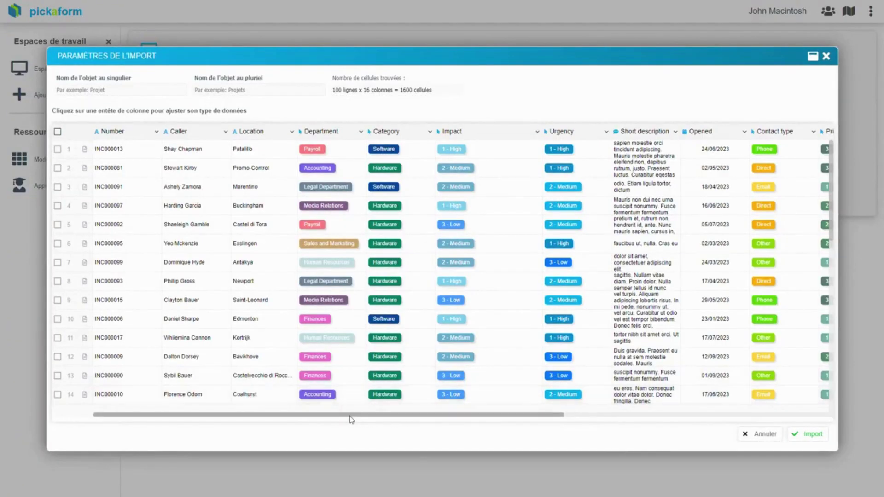
Scroll through the imported incident columns and enter 'Incident' as the singular object name
drag(346, 415, 286, 408)
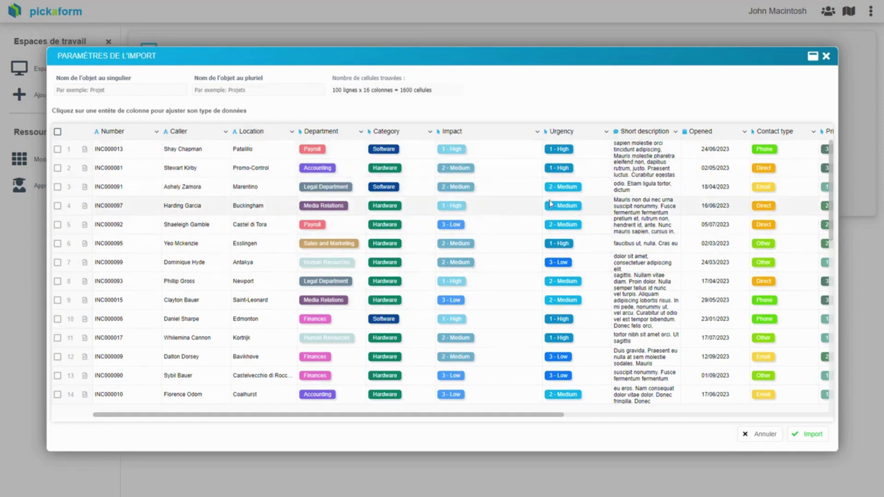
drag(544, 415, 485, 425)
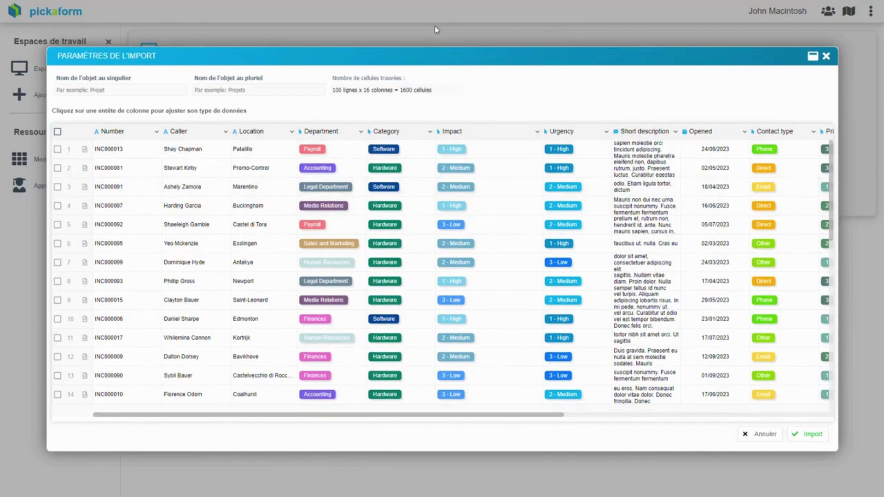
click(87, 91)
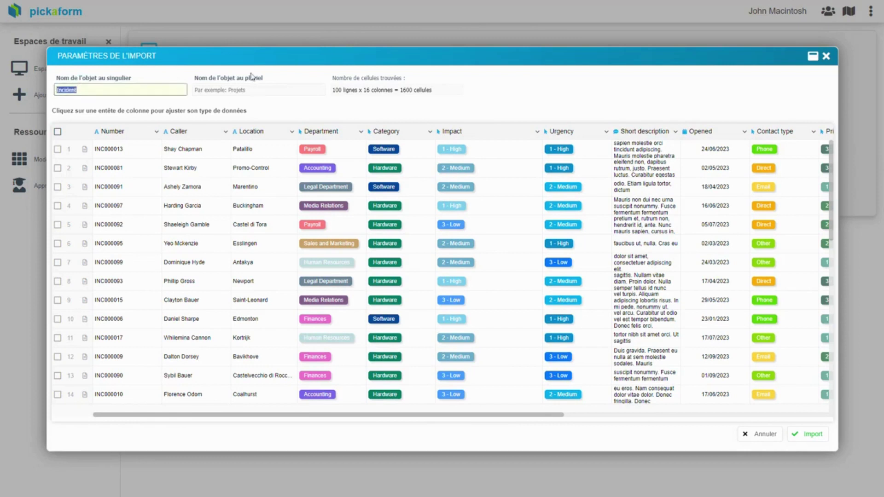
Enter plural name 'Incidents', keep Contact type as Select, and import the spreadsheet
click(212, 90)
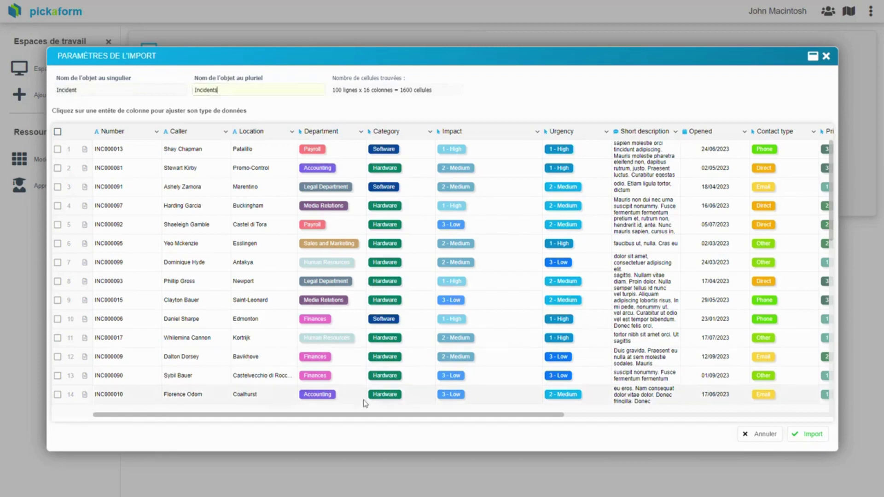
drag(361, 417, 610, 443)
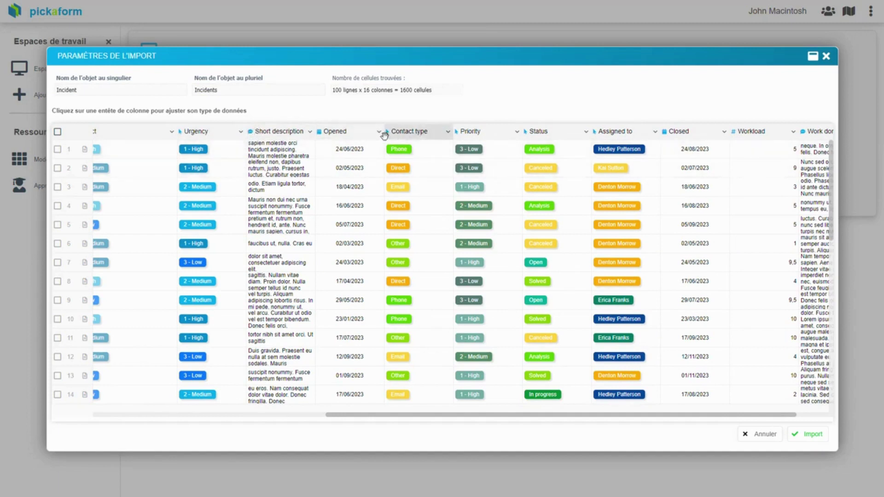
click(447, 135)
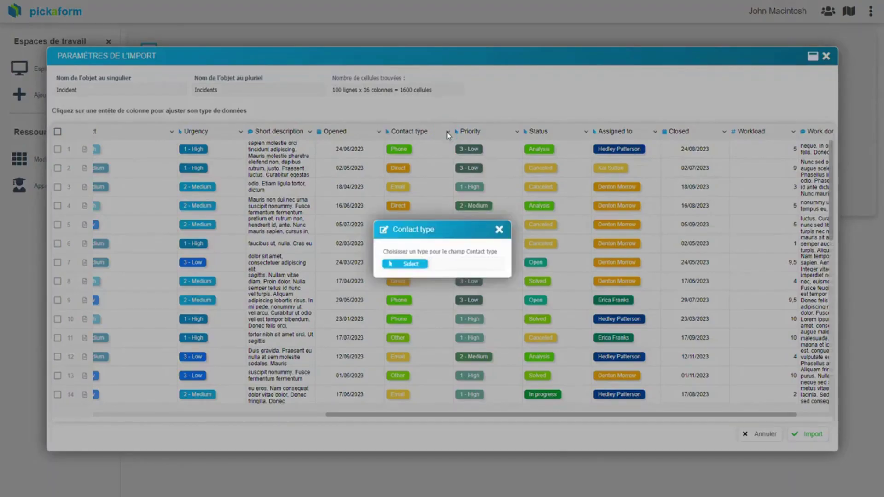
click(434, 265)
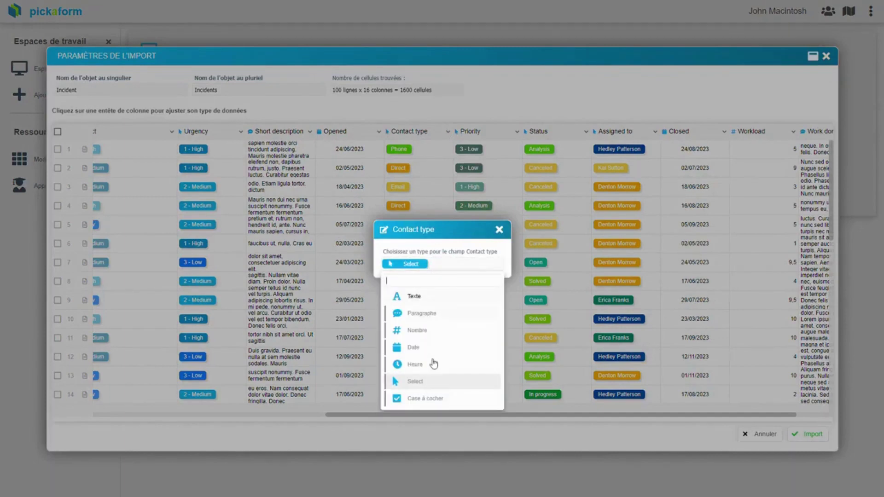
click(492, 90)
click(506, 413)
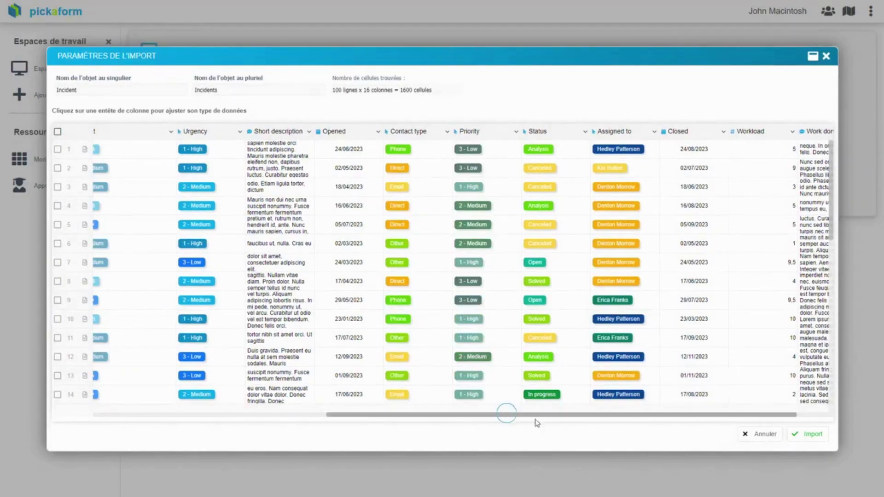
drag(537, 422, 578, 428)
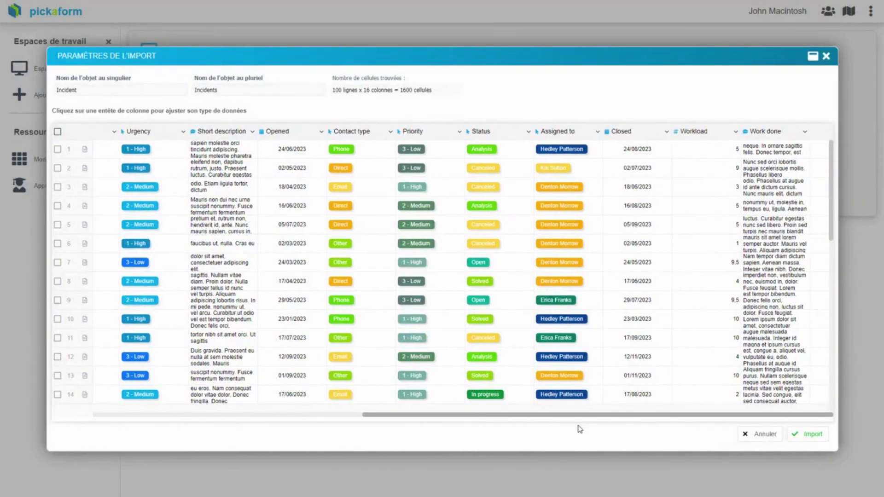
click(811, 437)
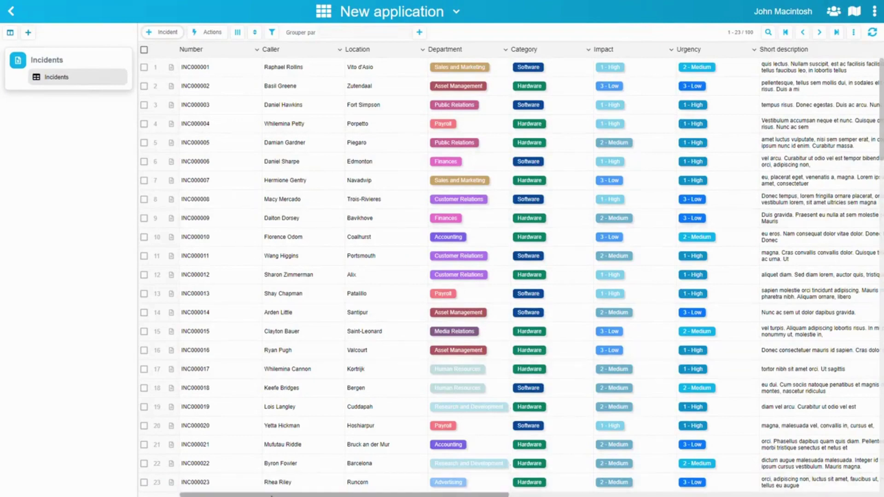
mouse_move(259, 496)
mouse_down()
mouse_move(389, 496)
mouse_move(259, 496)
mouse_up()
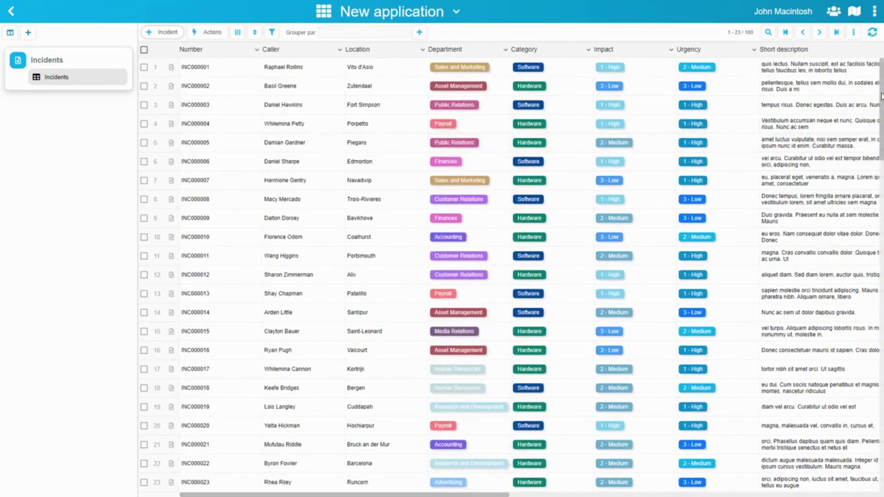
drag(880, 92, 868, 123)
Retitle the app 'Suivi des incidents', choose blue and the paper-plane icon, and confirm
click(456, 13)
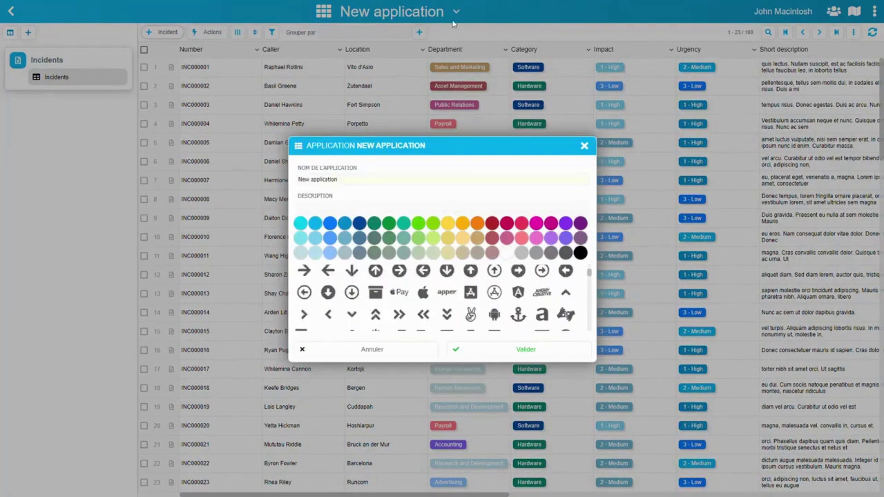
text(Suivi )
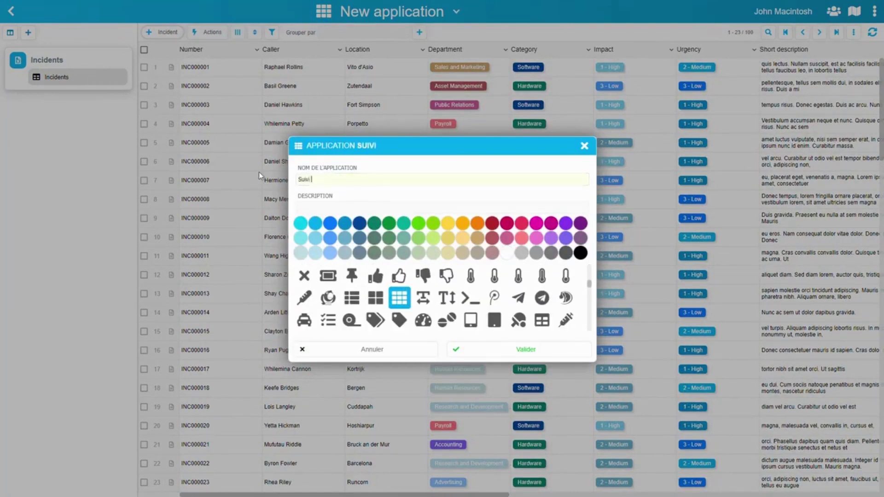
text(des incidents)
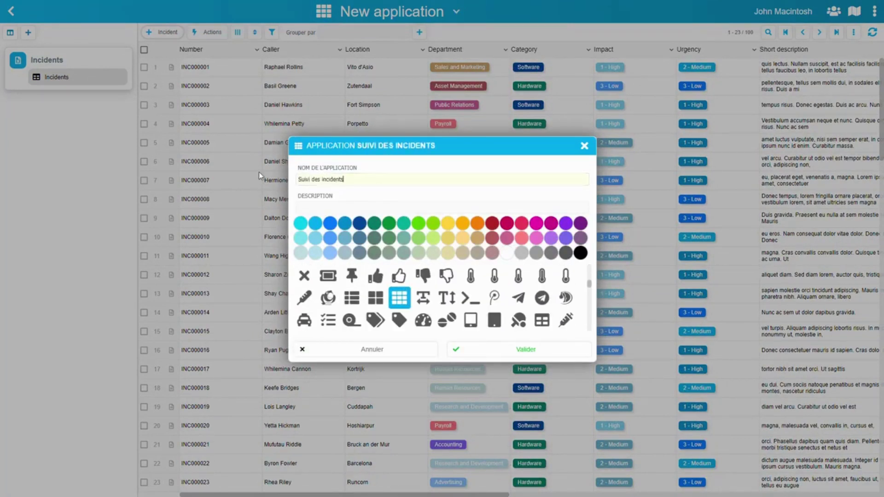
click(330, 223)
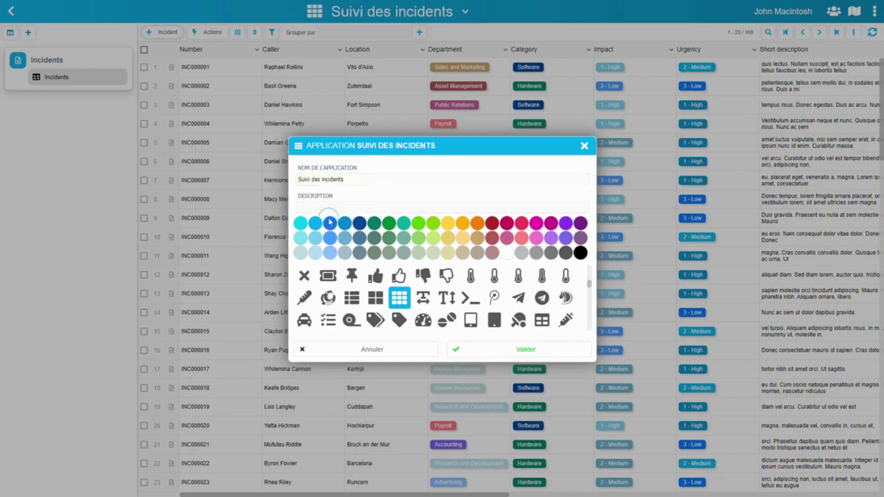
scroll(519, 298, down, 5)
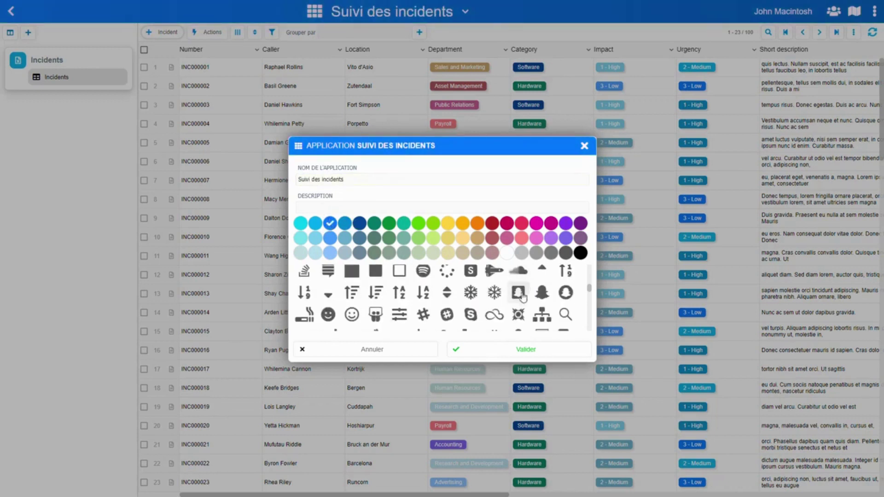
scroll(519, 299, down, 6)
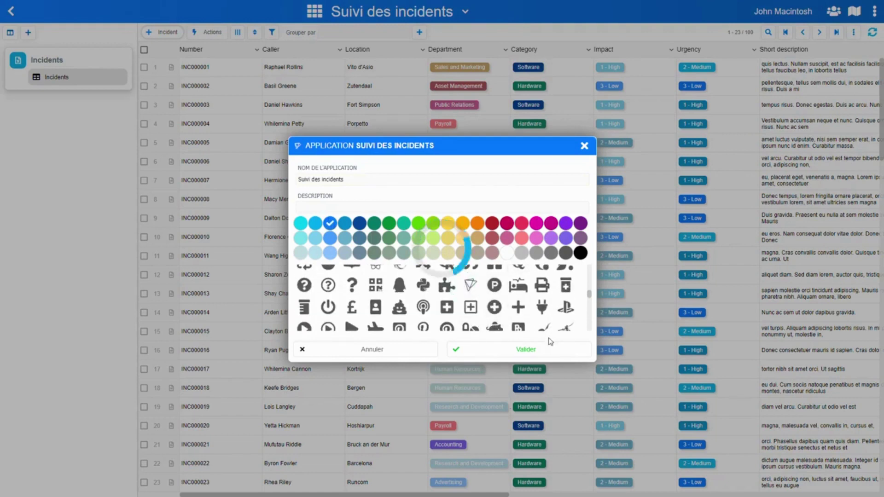
click(470, 285)
click(509, 353)
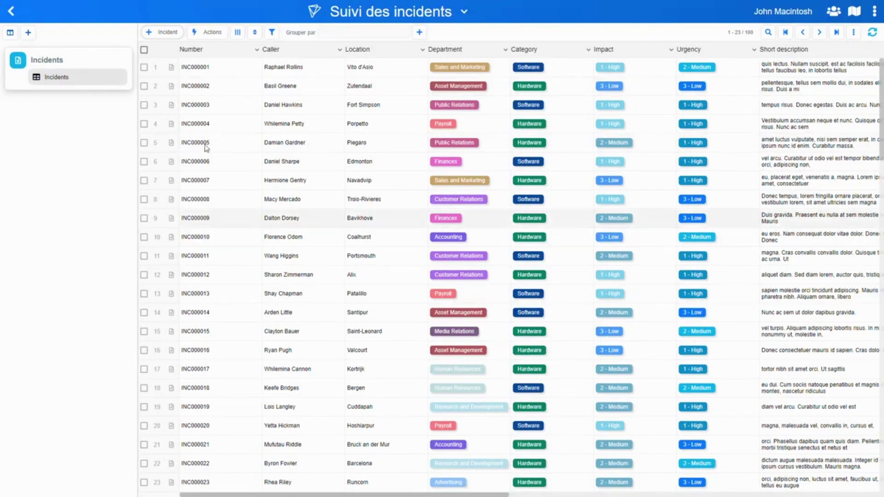
Check the column chooser, then start a new view from the Incidents form's context menu
click(238, 34)
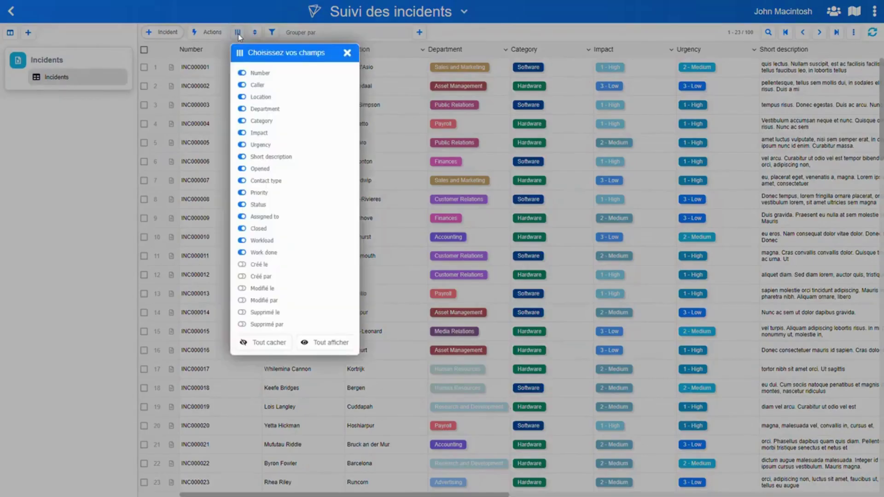
click(113, 137)
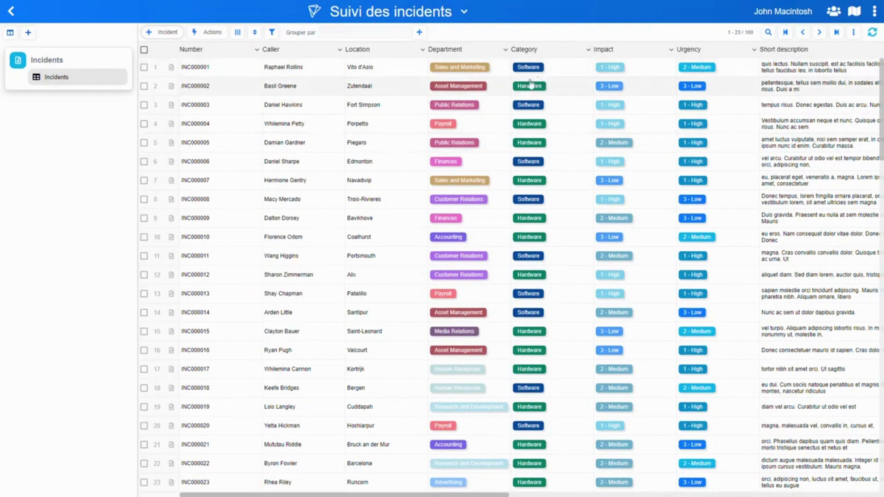
right_click(59, 65)
click(104, 64)
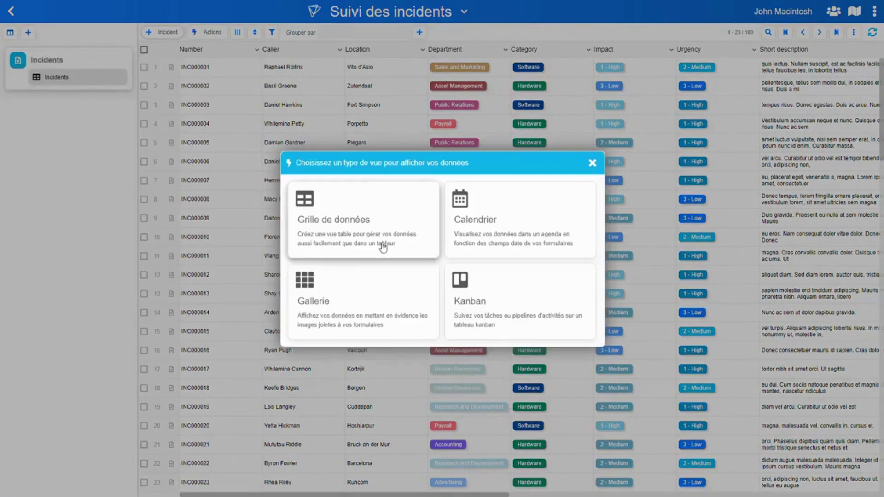
Create a data-grid view named 'Software', replacing the default 'Incidents 2'
click(358, 217)
drag(366, 252, 297, 241)
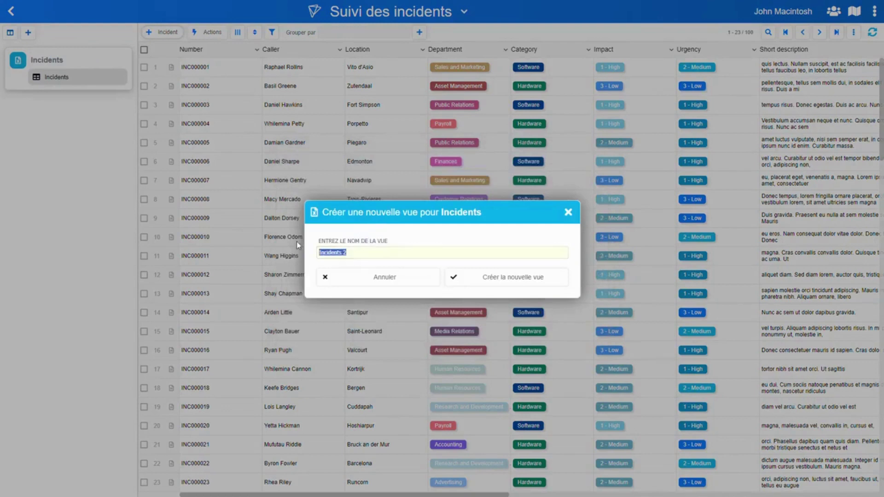
text(Sol)
text(ftware)
click(500, 277)
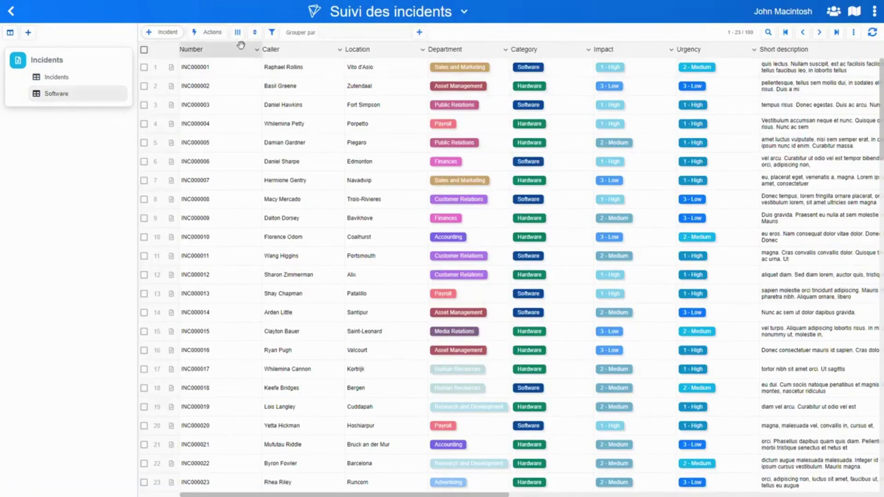
click(238, 32)
Hide all columns, then show Number, Caller, Department, Category, Urgency, Impact, Status and Workload
click(266, 343)
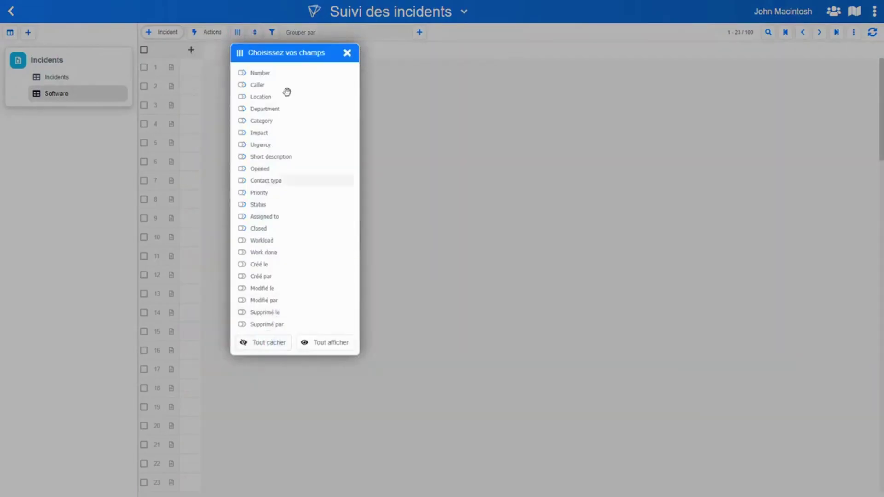
click(258, 74)
click(256, 85)
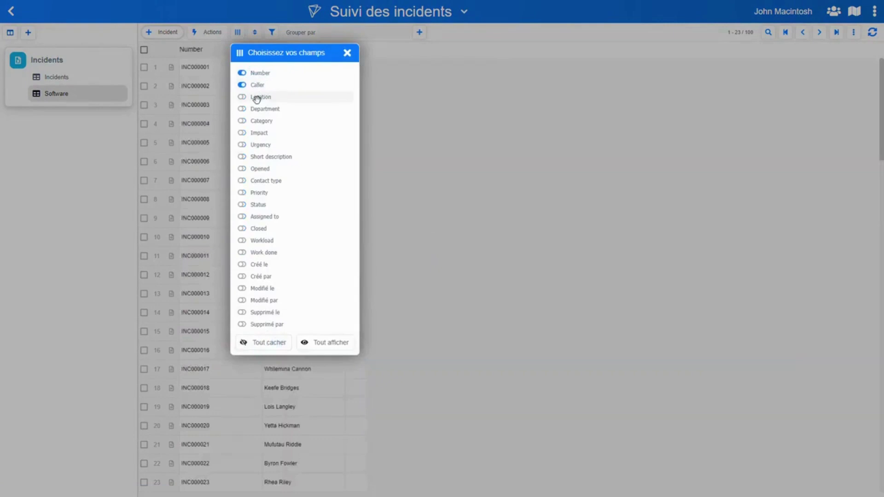
click(263, 109)
click(264, 120)
click(258, 143)
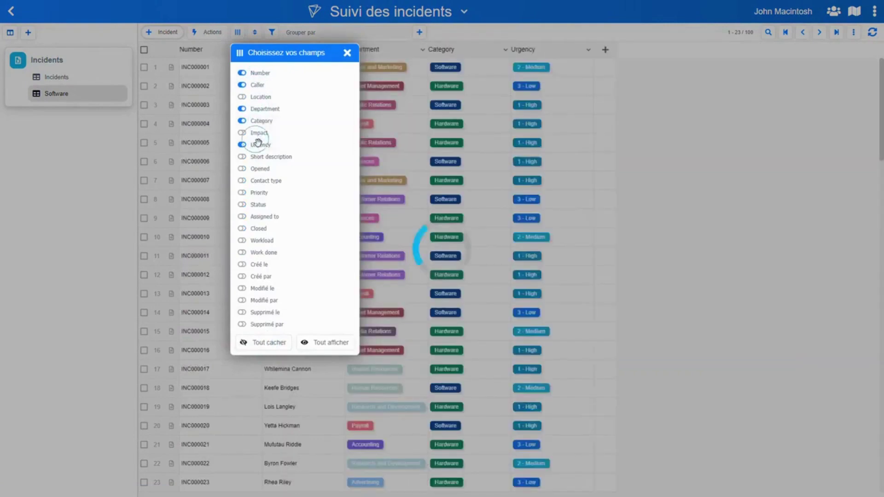
click(253, 133)
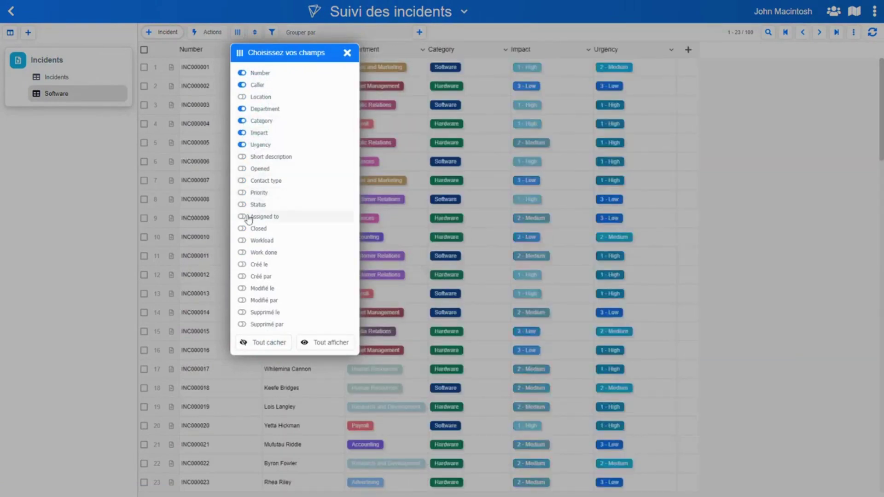
click(256, 205)
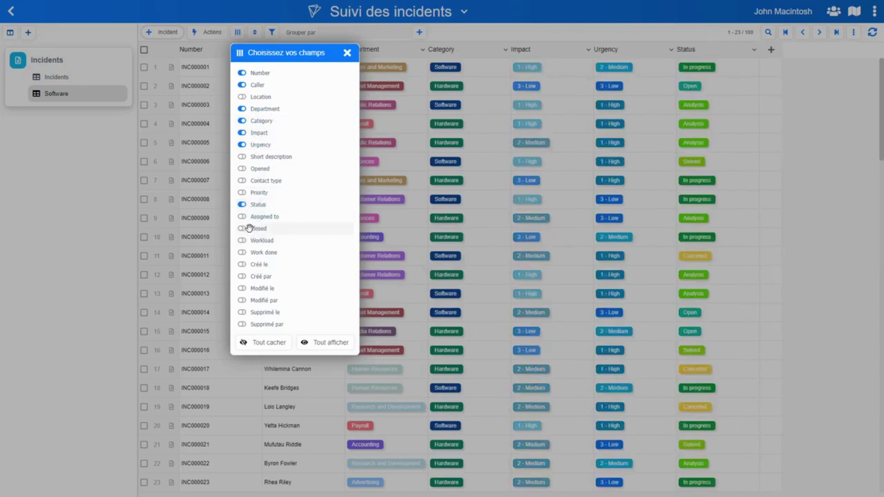
click(260, 241)
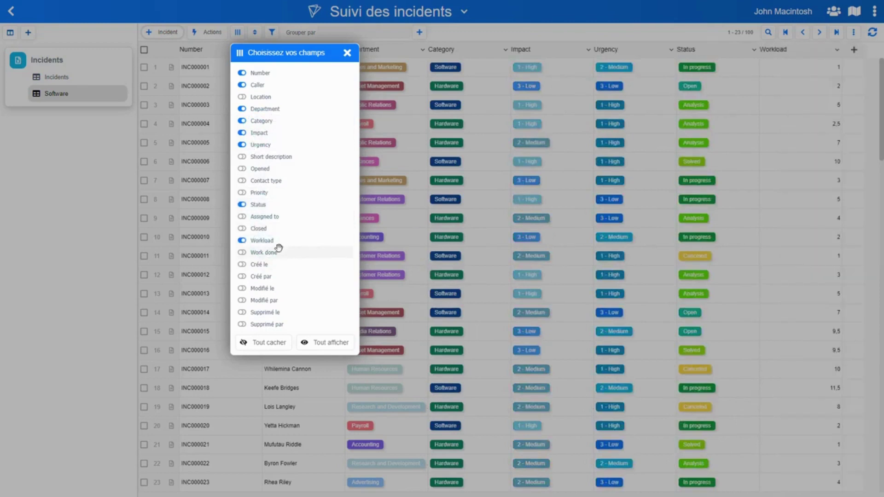
click(109, 176)
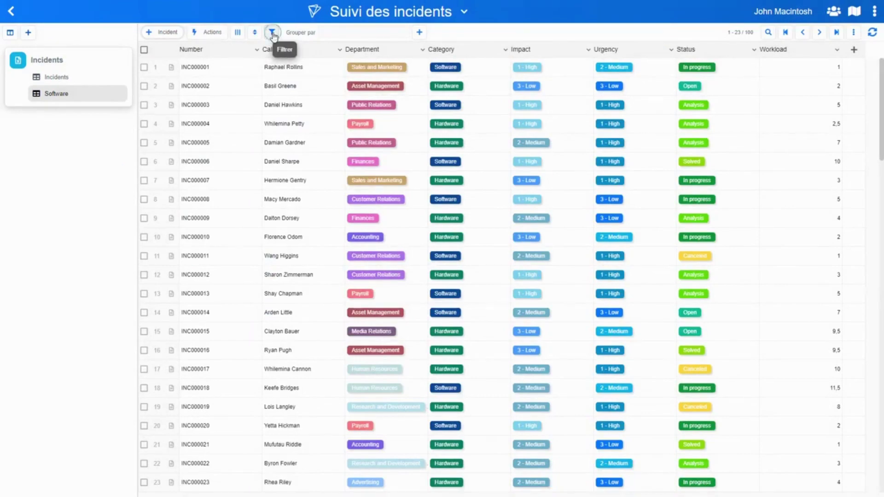
Add a filter keeping only incidents with Category = Software
click(273, 33)
click(374, 259)
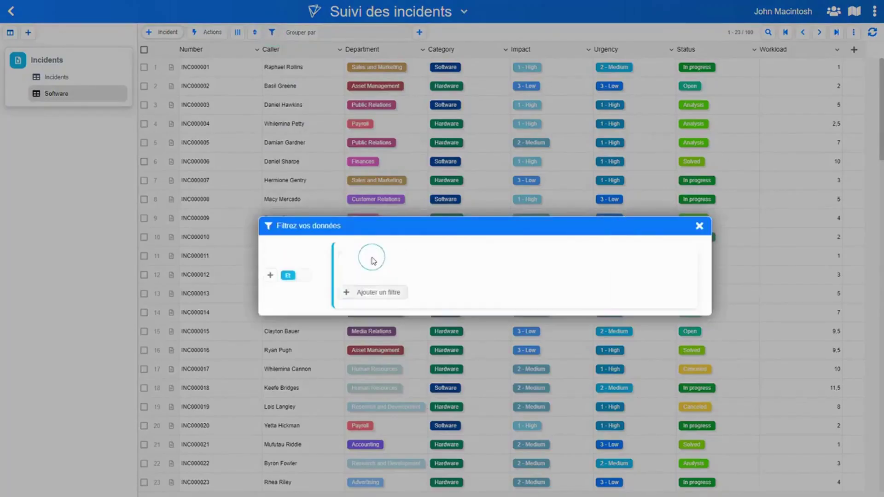
click(415, 272)
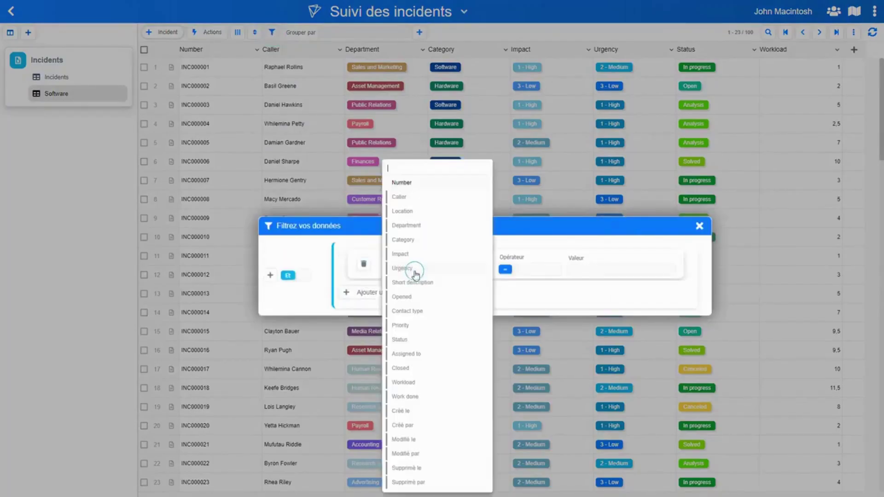
click(414, 240)
click(612, 269)
click(600, 301)
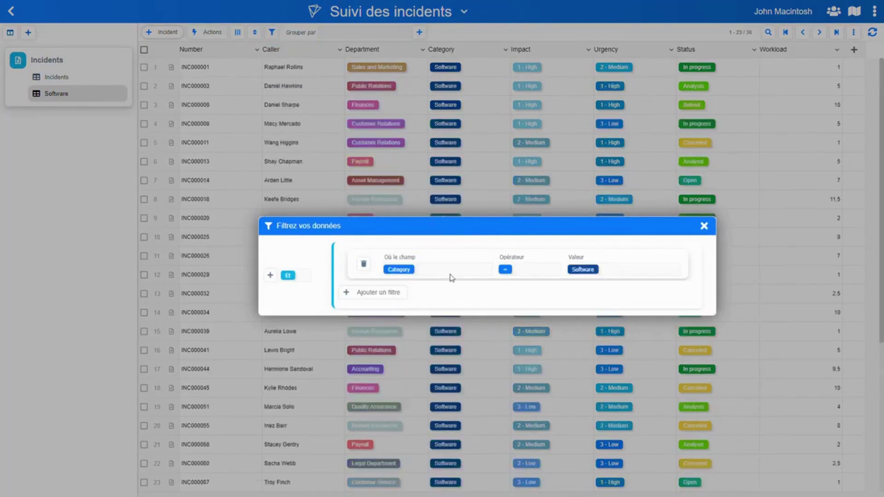
drag(451, 226, 400, 194)
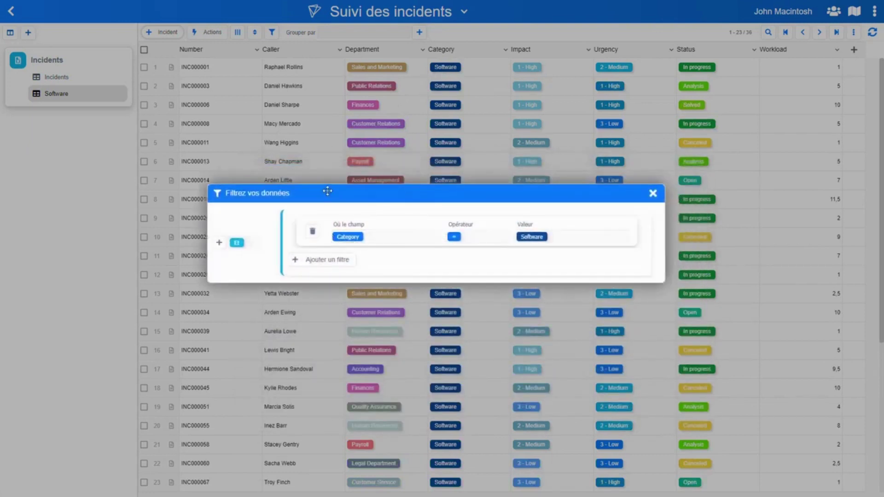
drag(327, 191, 359, 191)
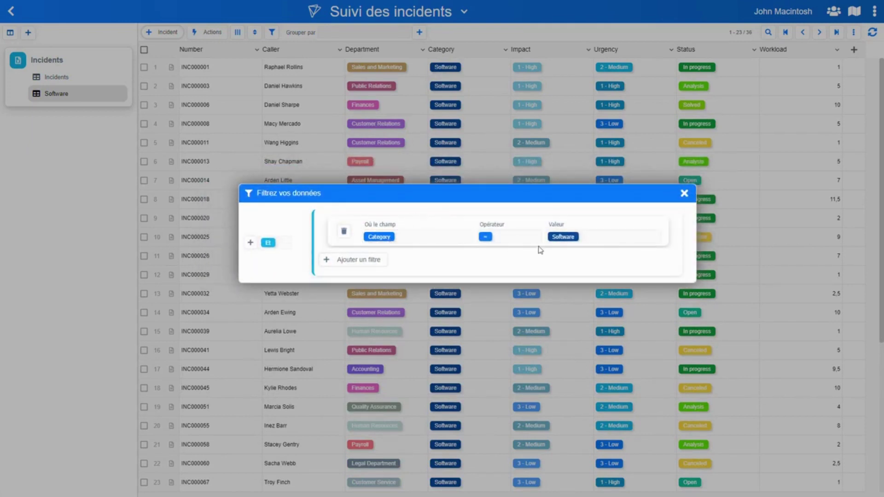
Add a second filter for Department = Sales and Marketing, leaving three incidents
click(350, 259)
click(376, 269)
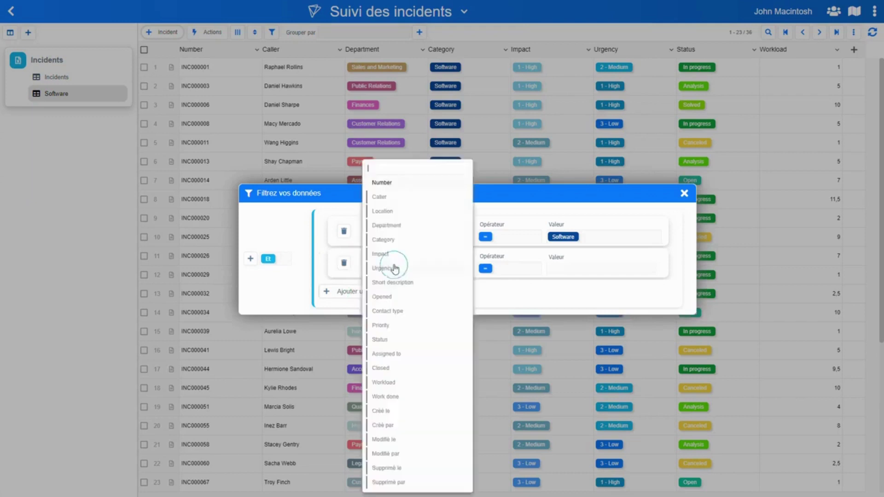
click(399, 226)
click(582, 269)
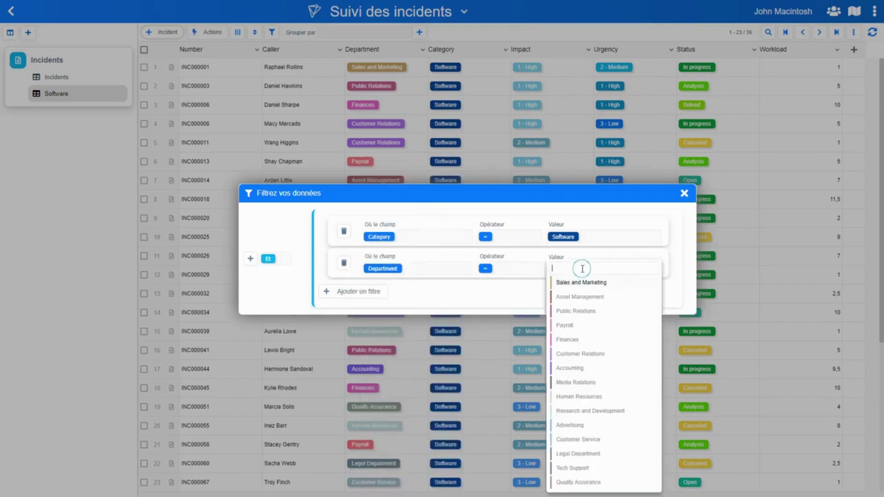
click(584, 289)
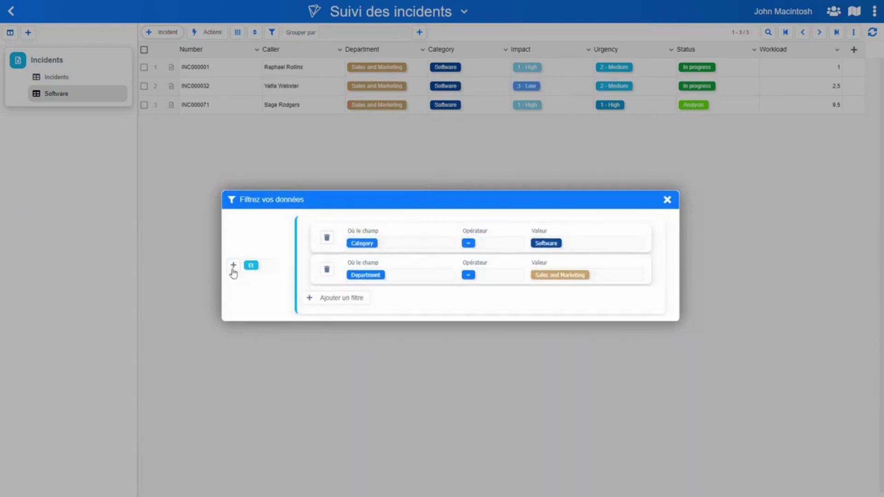
Create two AND subgroups, put the Category and Department conditions in the first, and combine them with OR
click(233, 266)
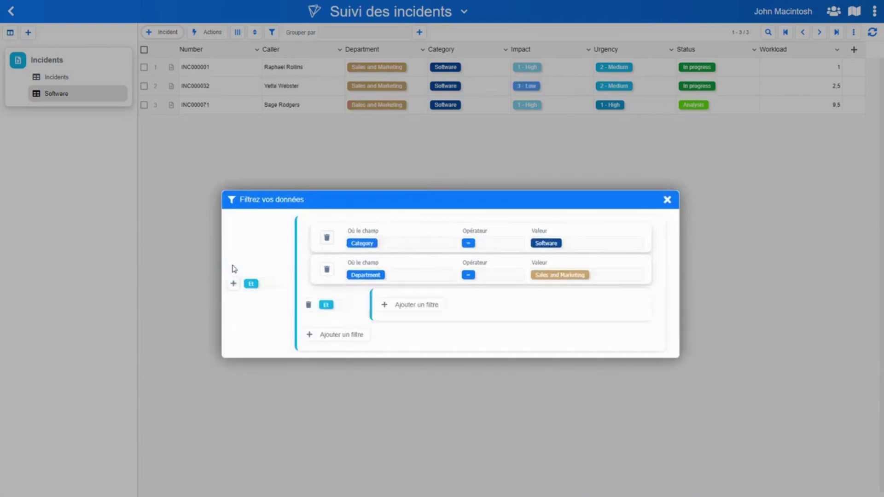
click(234, 284)
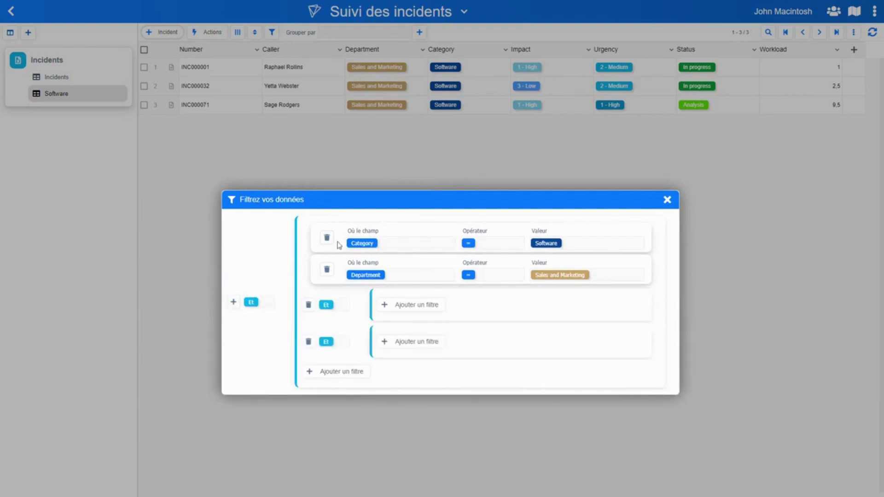
drag(333, 231, 391, 301)
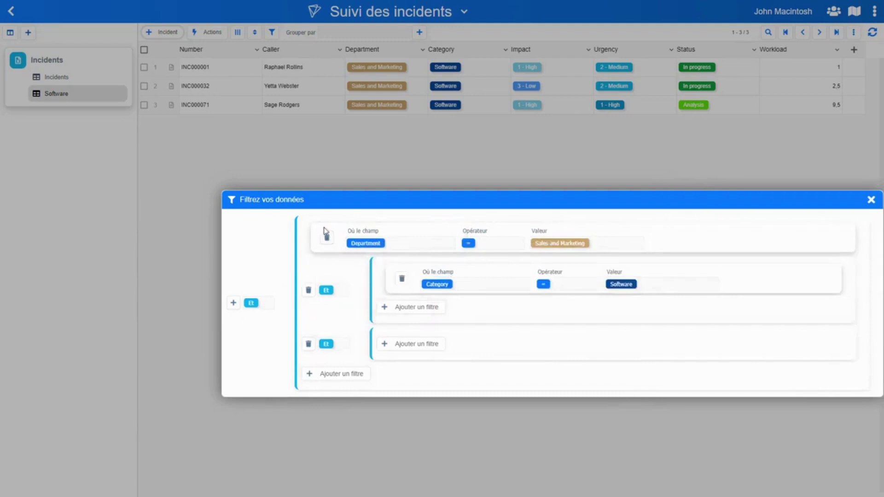
drag(324, 228, 401, 310)
click(251, 302)
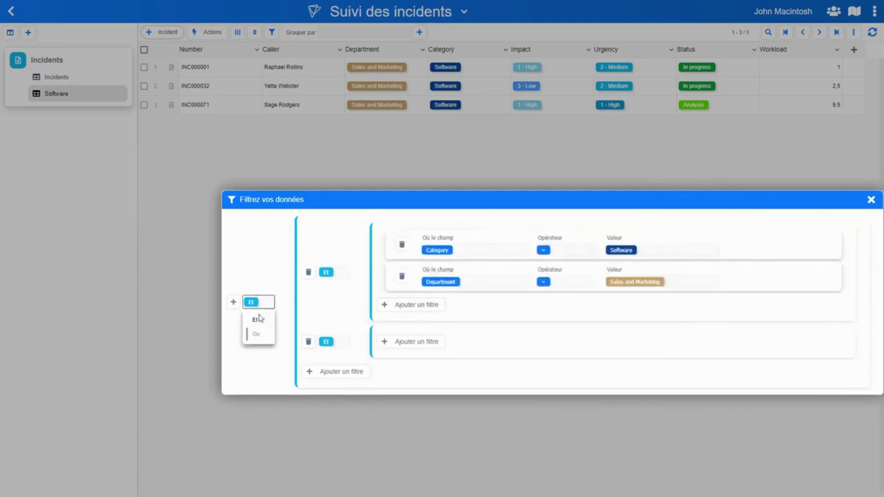
click(254, 341)
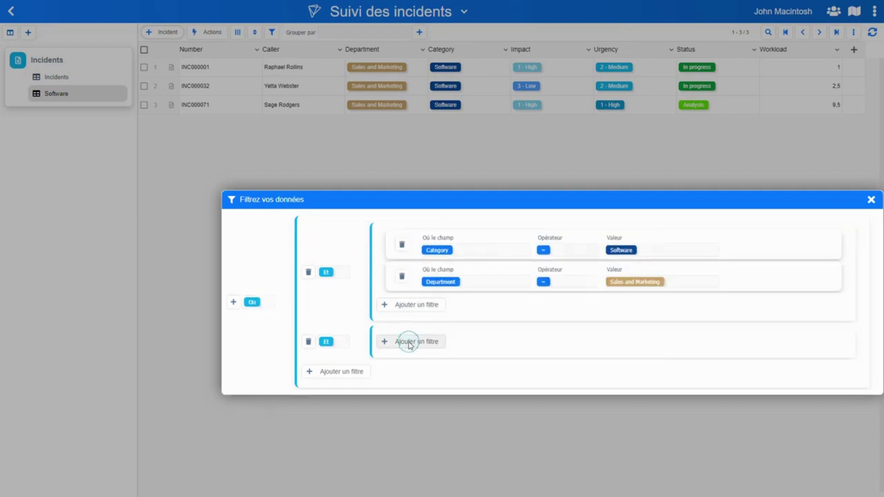
Add Category = Software and Department = Accounting to the second subgroup, then move the Software condition up
click(410, 341)
click(468, 351)
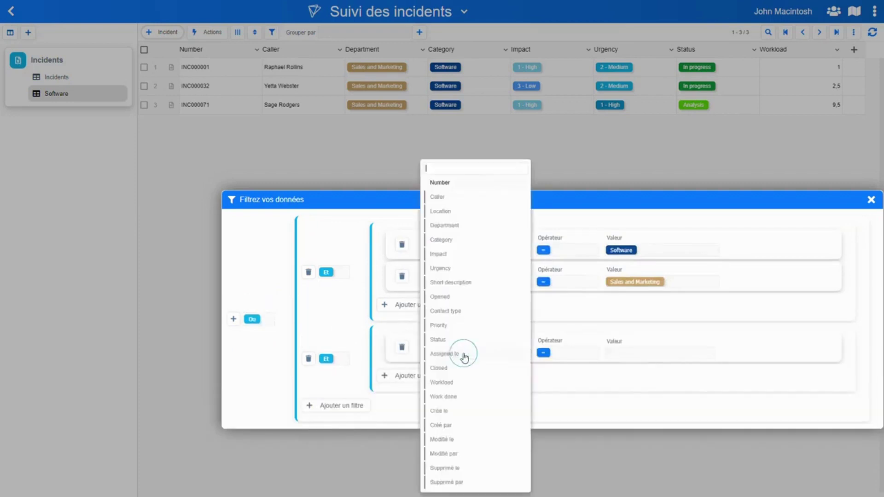
click(449, 240)
click(623, 355)
click(634, 390)
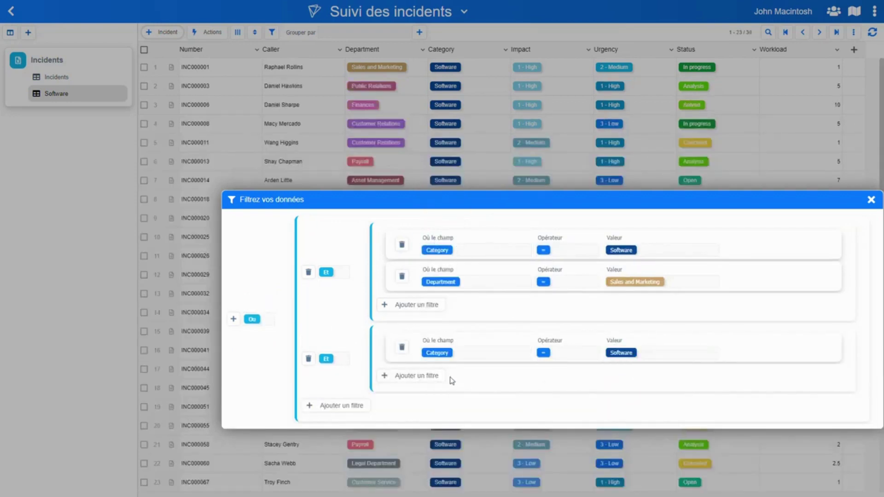
click(440, 377)
click(458, 385)
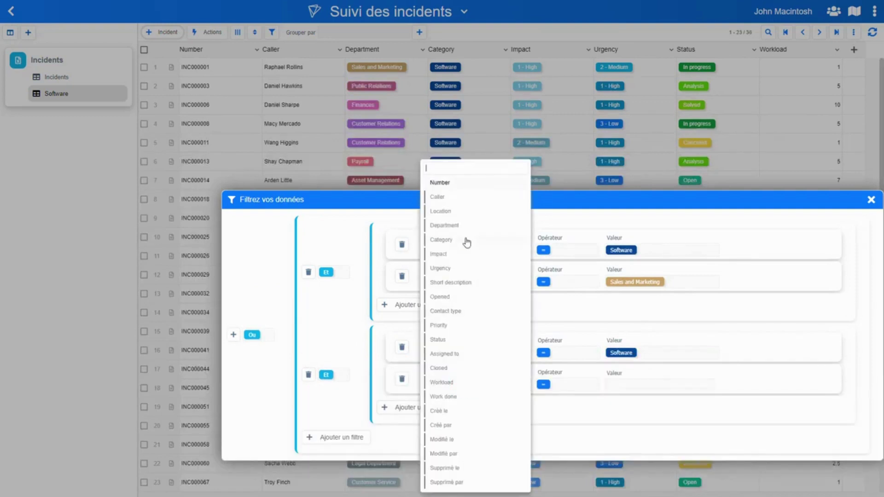
click(444, 225)
click(637, 385)
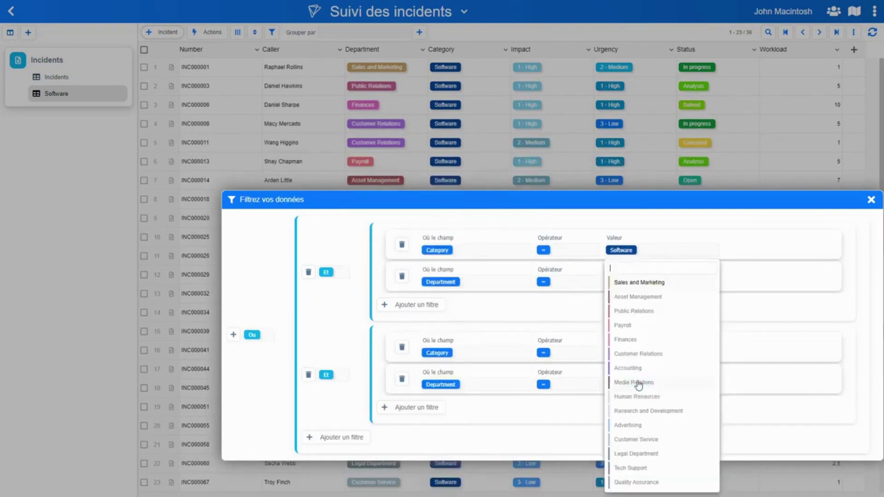
click(629, 368)
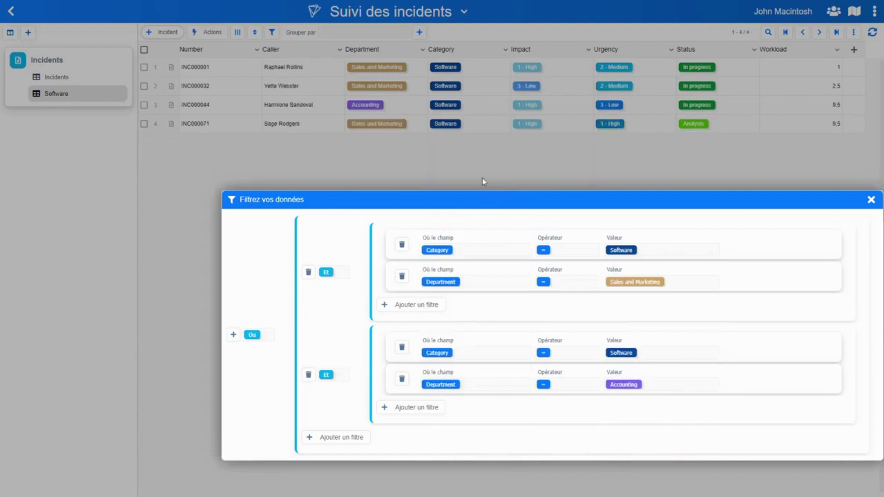
drag(460, 199, 430, 168)
drag(379, 306, 369, 269)
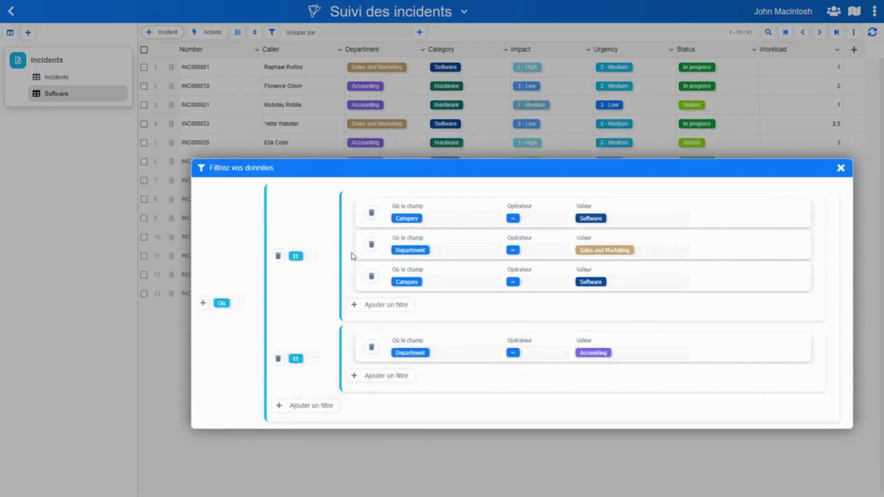
Delete both filter groups and replace them with a single Category = Software rule, listing 36 incidents
click(278, 360)
click(279, 256)
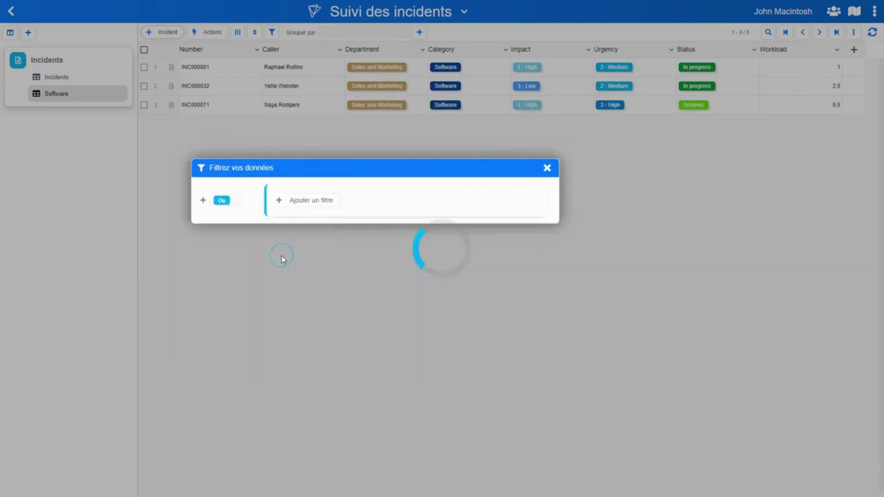
click(374, 225)
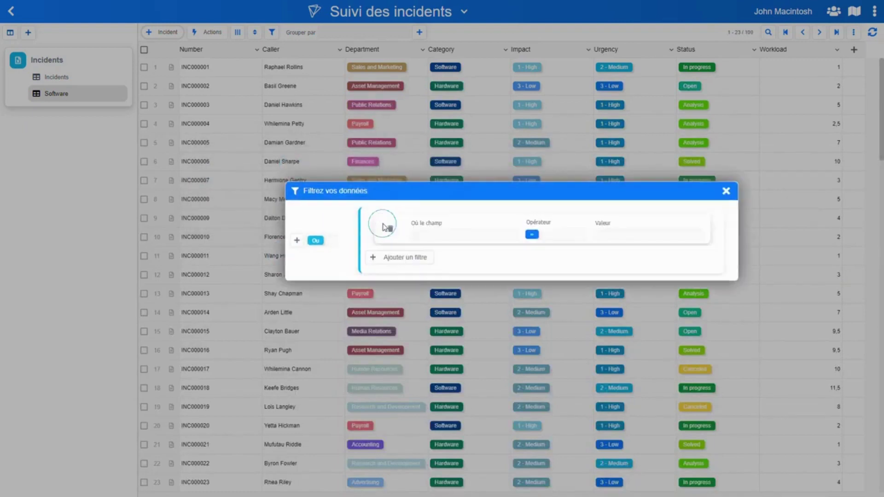
click(445, 239)
click(439, 239)
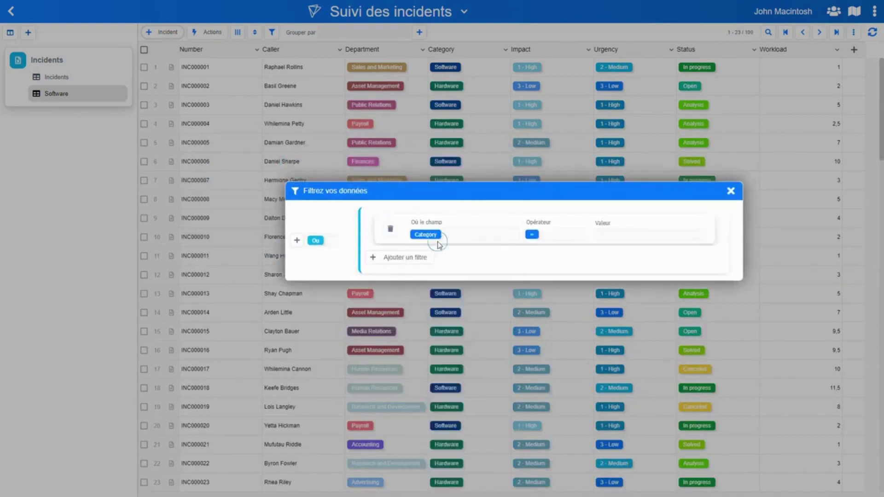
click(628, 236)
click(636, 265)
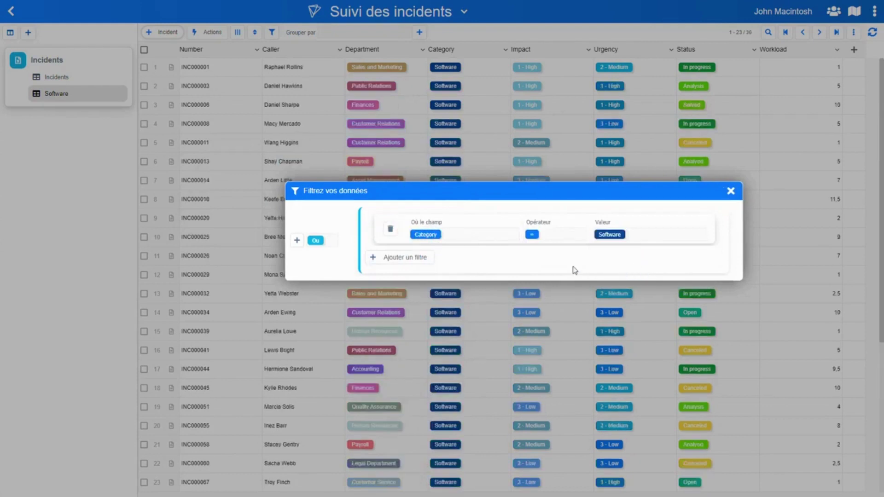
drag(407, 184, 414, 213)
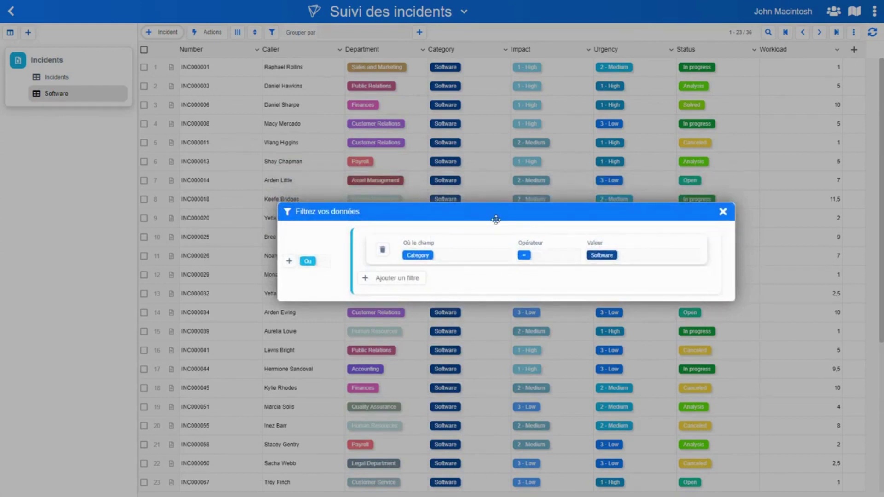
click(99, 174)
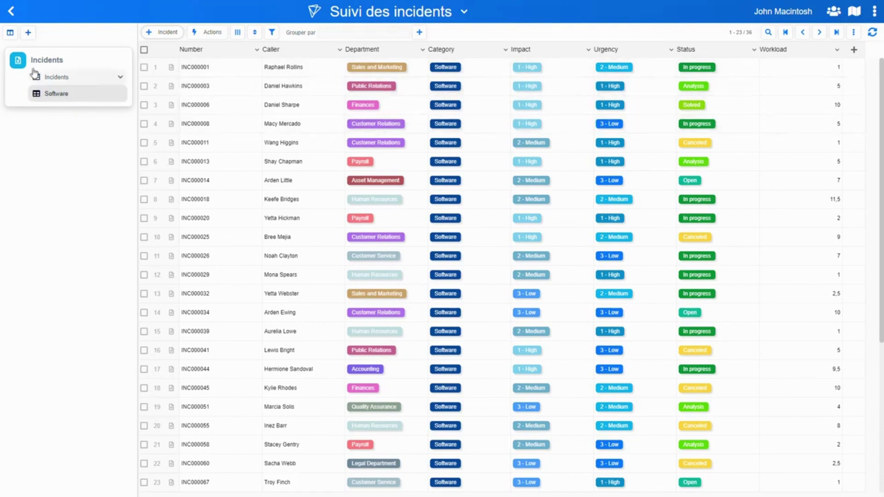
Create a Grille de données view of Incidents named 'Par service et catégorie'
click(61, 61)
click(95, 68)
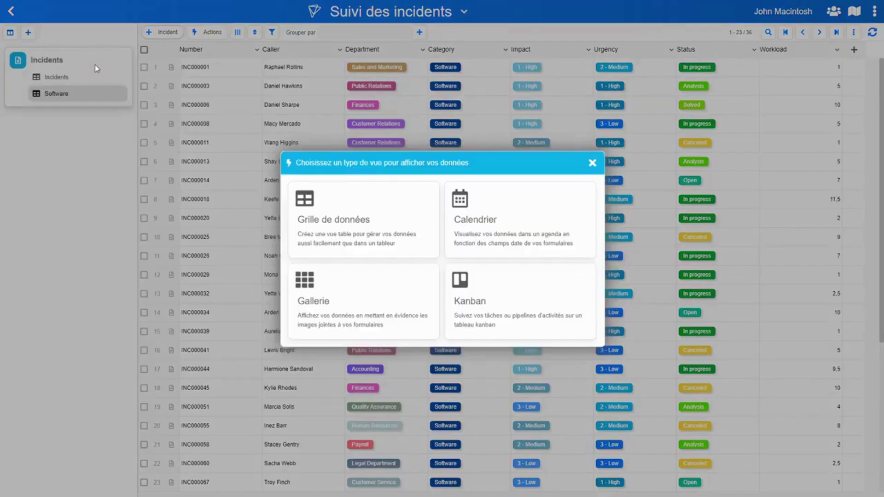
click(376, 225)
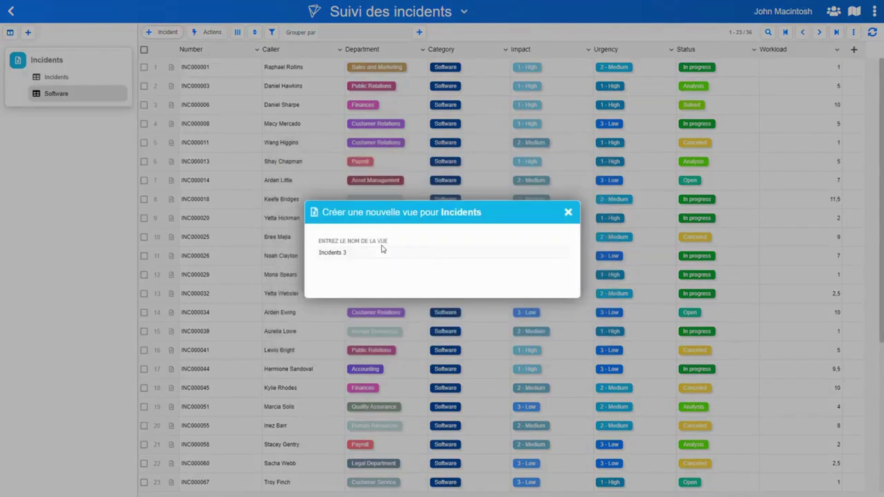
text(Par s)
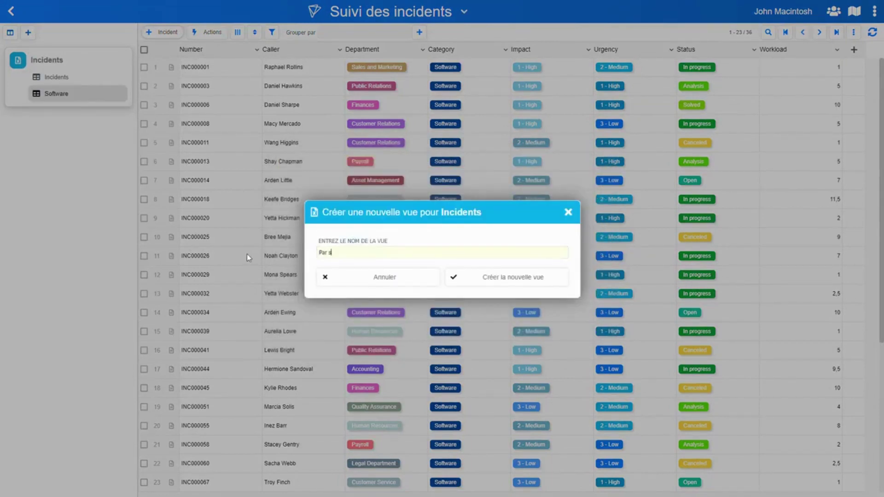
text(ervice et catégorie)
click(493, 276)
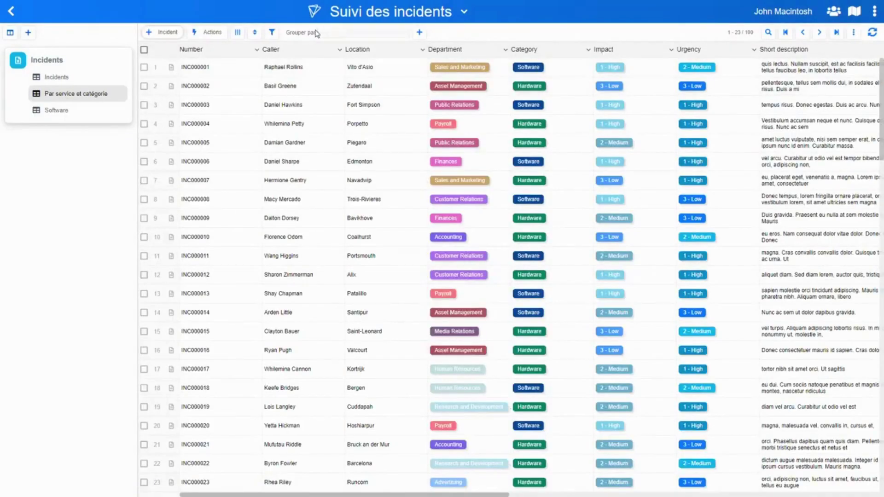
Group the incidents by Department and expand the Sales and Marketing group
click(343, 33)
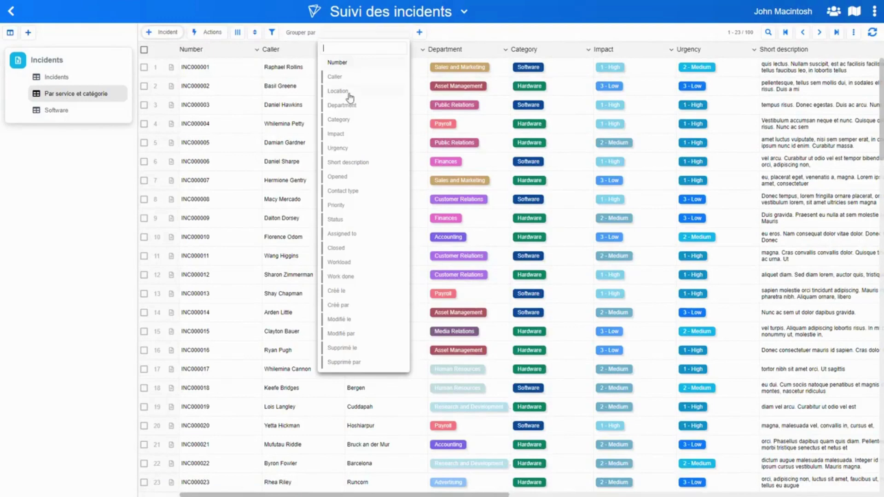
click(346, 105)
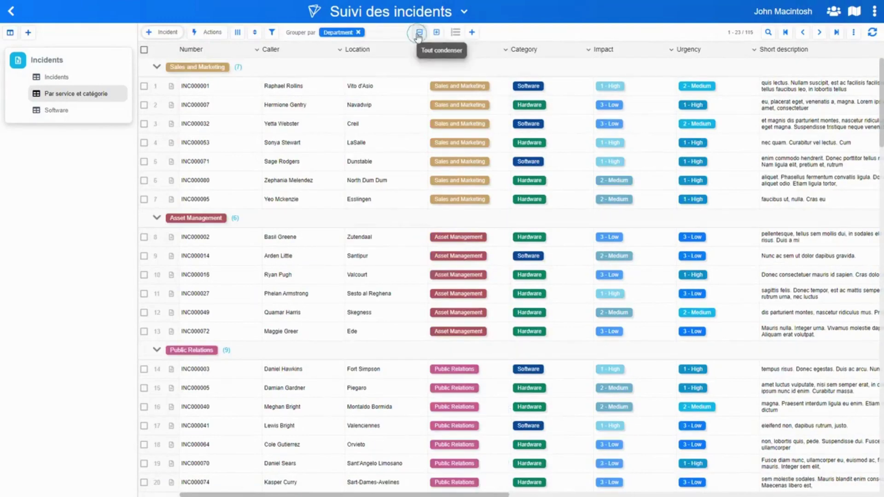
click(420, 33)
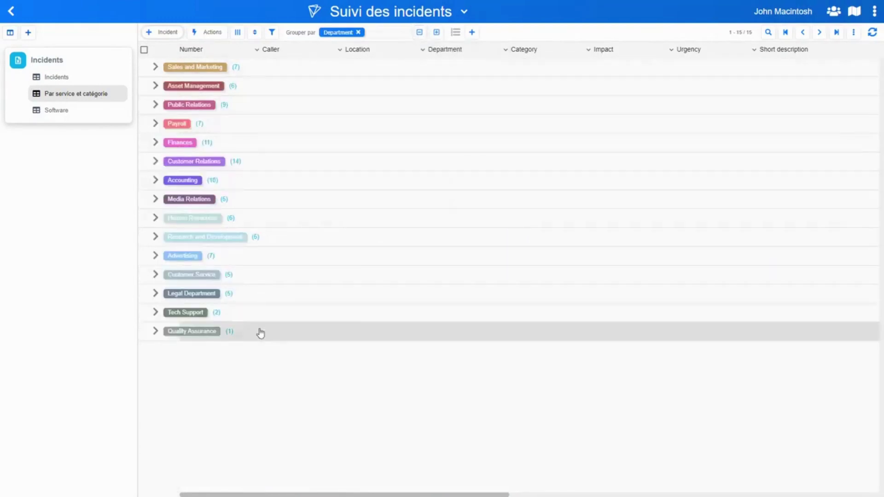
click(273, 74)
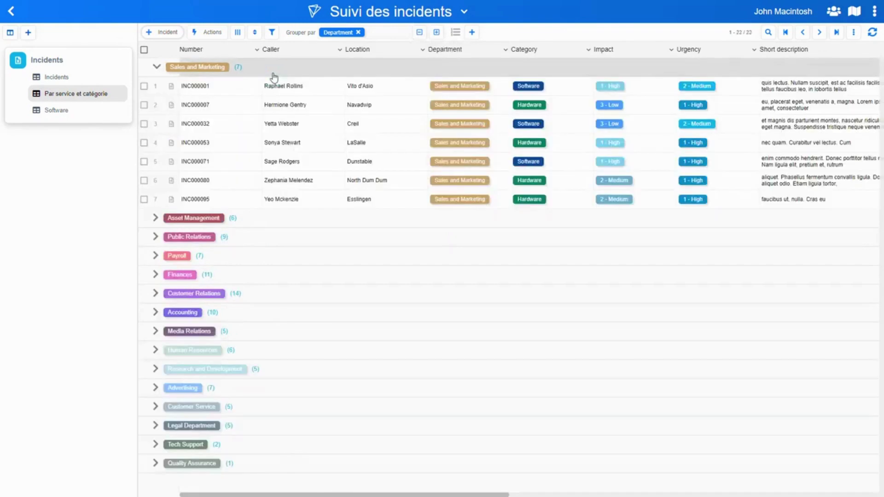
Add Category as a second grouping level and check Software incidents under Sales and Marketing
click(383, 37)
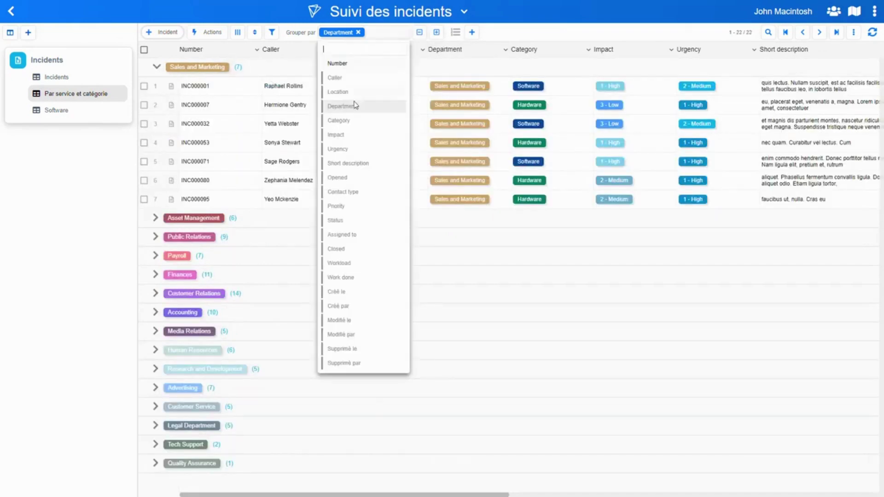
click(345, 121)
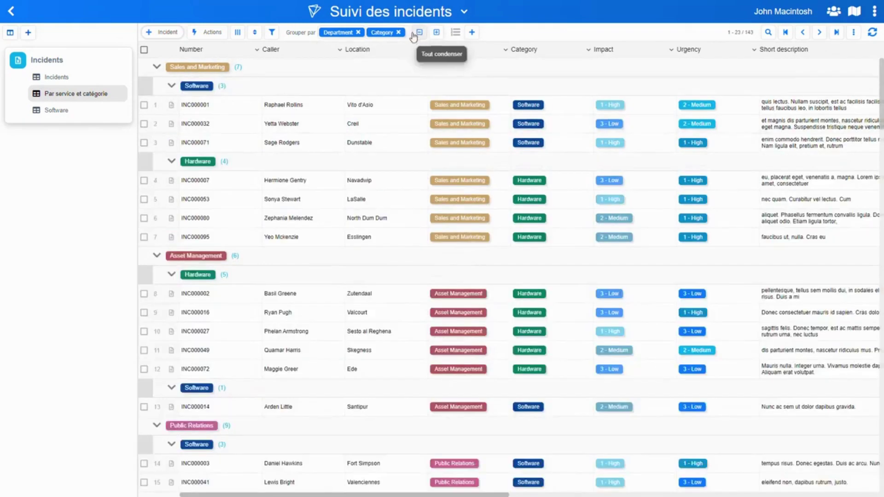
click(417, 32)
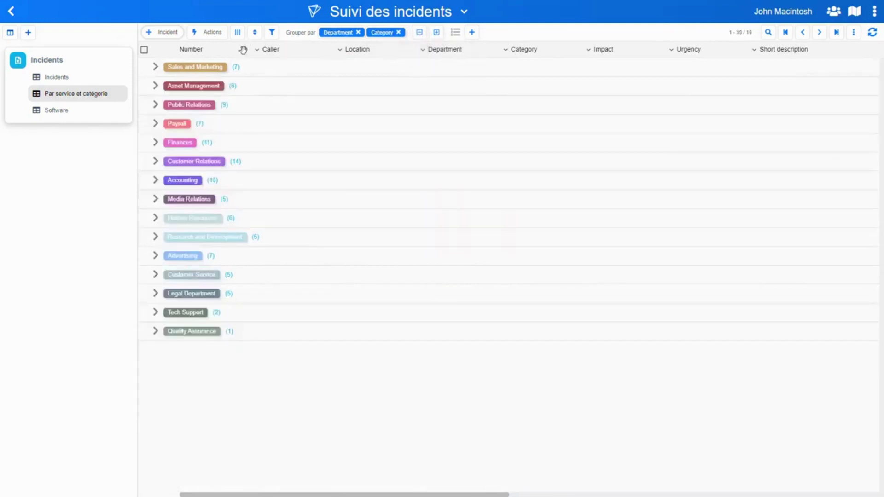
click(284, 86)
click(289, 68)
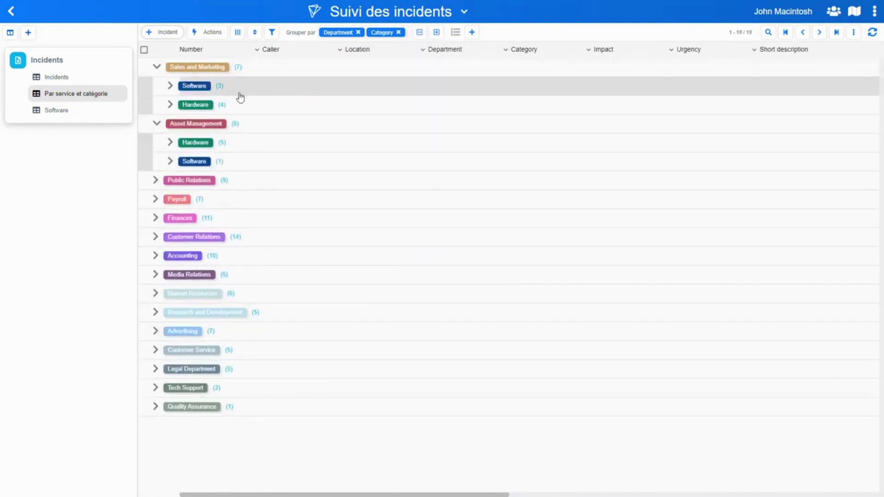
click(254, 88)
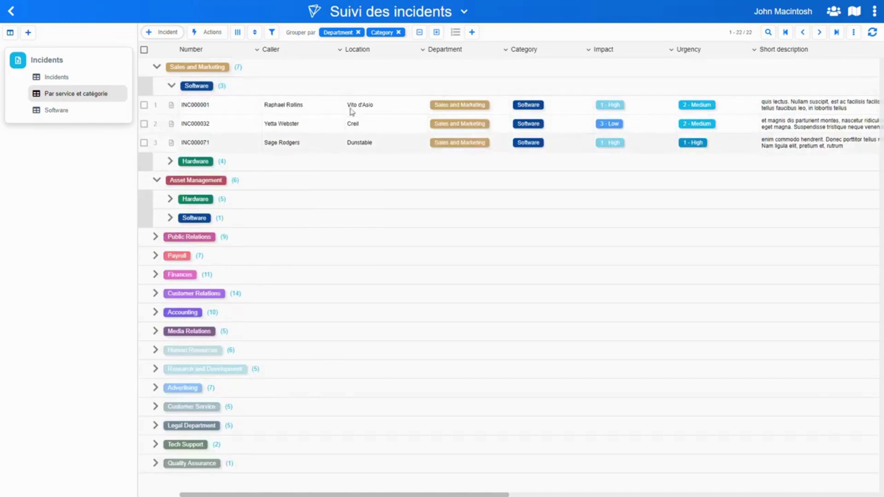
Try Impact as a third grouping level, then remove it
click(412, 41)
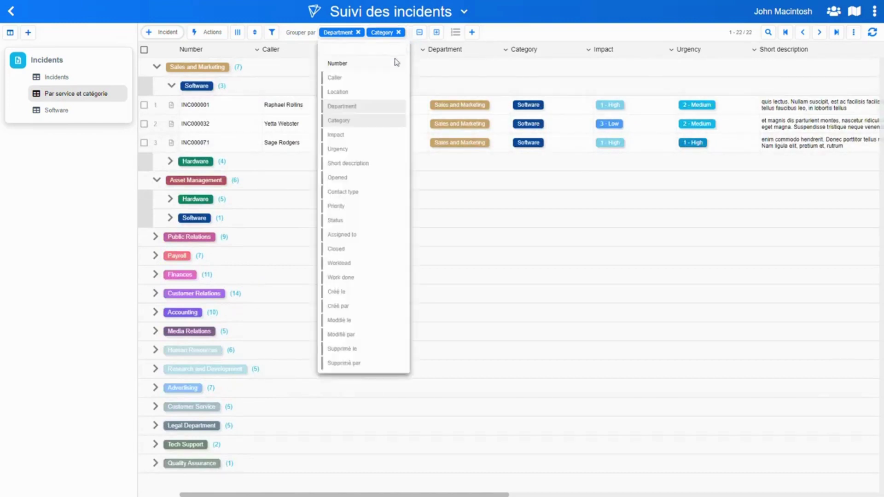
click(336, 135)
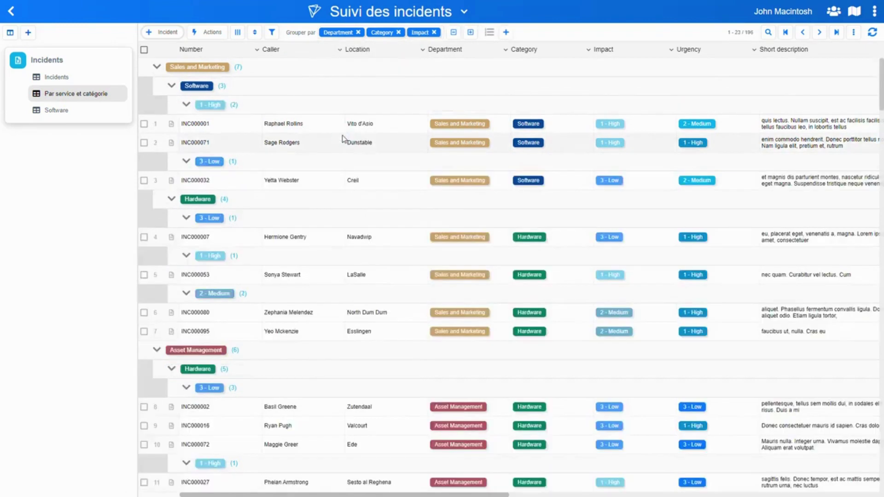
click(434, 33)
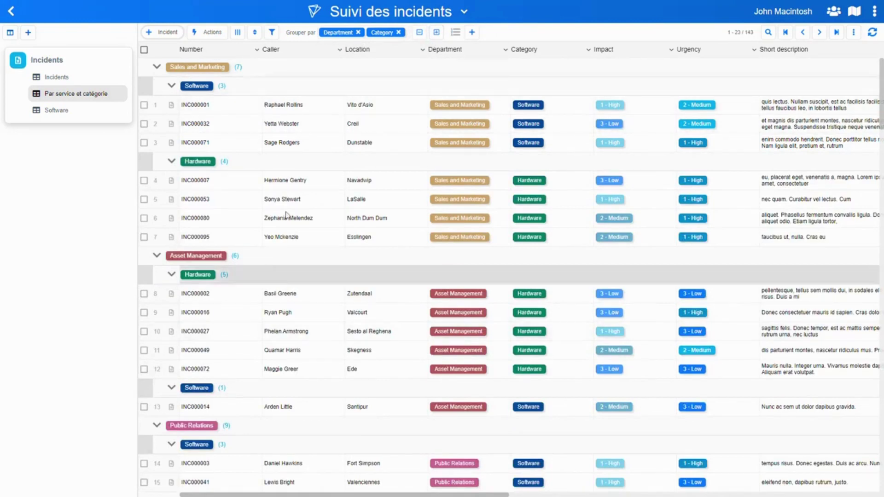
Reposition Workload in the column chooser and in the grid so it precedes Location
click(237, 33)
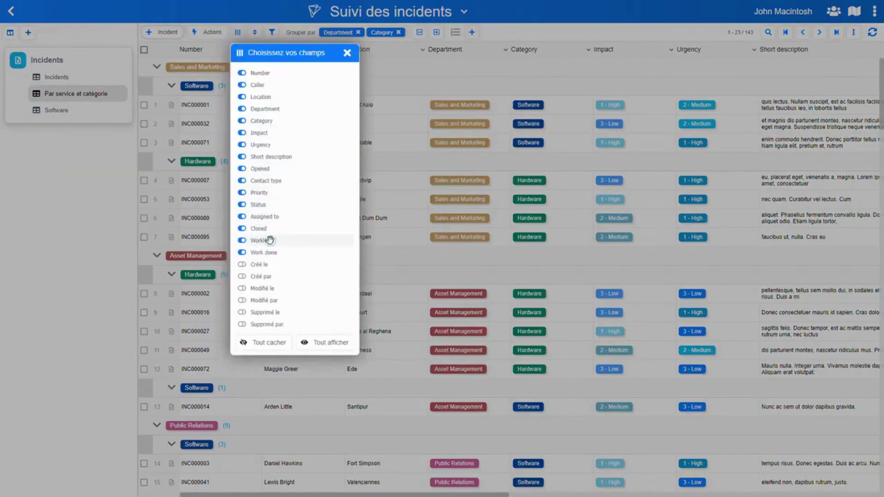
drag(270, 241, 276, 110)
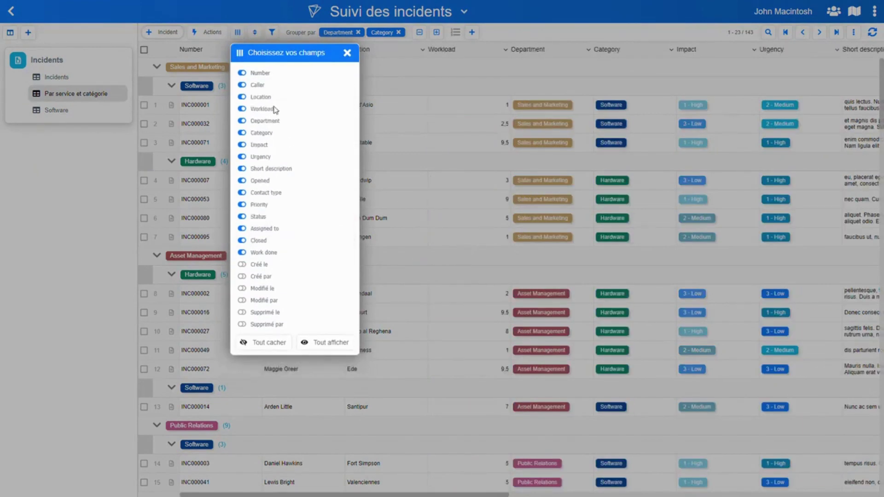
click(468, 62)
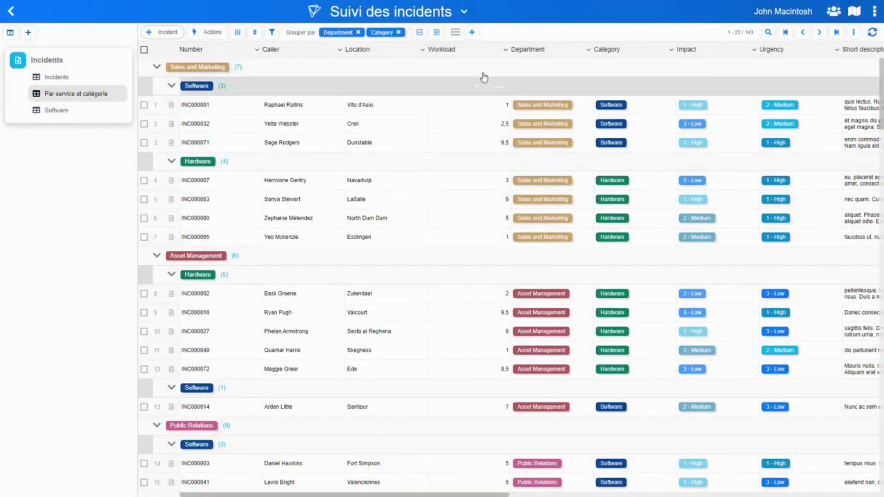
mouse_move(461, 51)
mouse_down()
mouse_move(364, 51)
mouse_move(575, 58)
mouse_move(362, 57)
mouse_up()
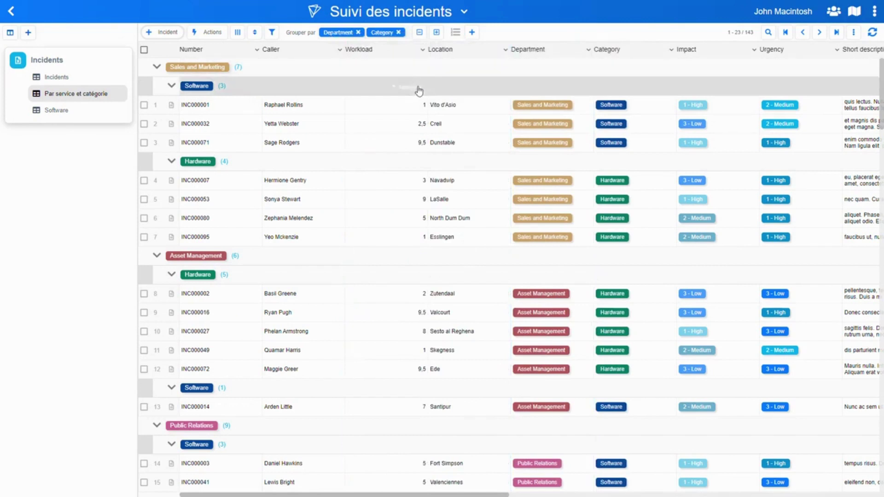
Show Workload totals per group, then expand the Hardware subgroup under Sales and Marketing
click(423, 52)
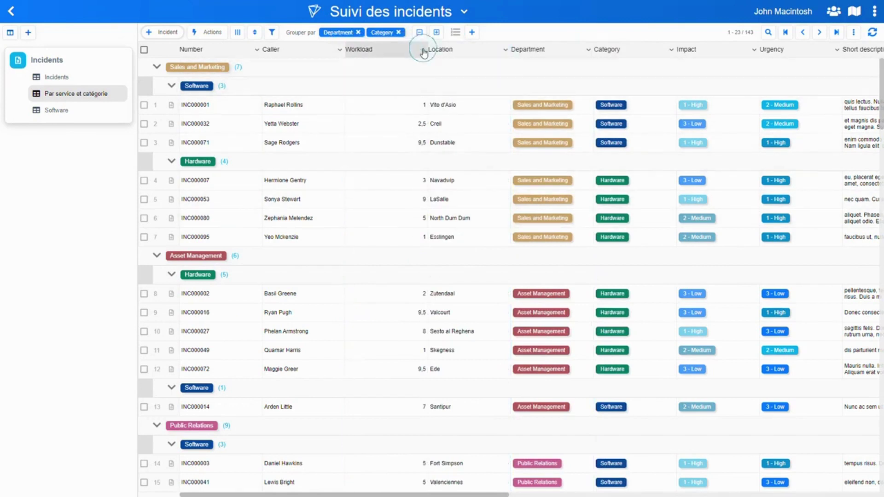
click(463, 184)
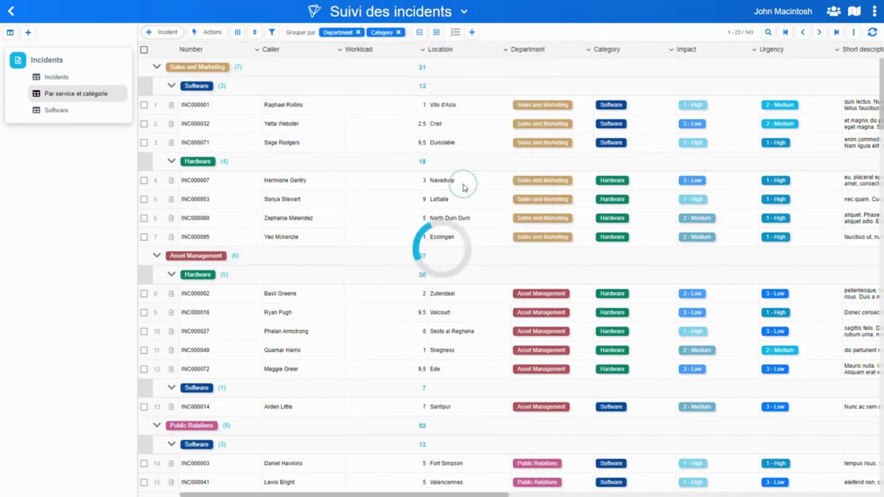
click(419, 33)
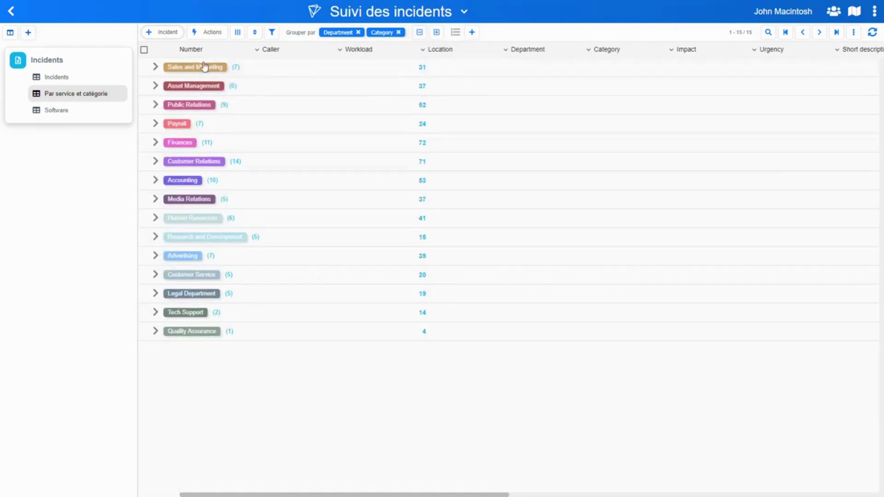
click(340, 70)
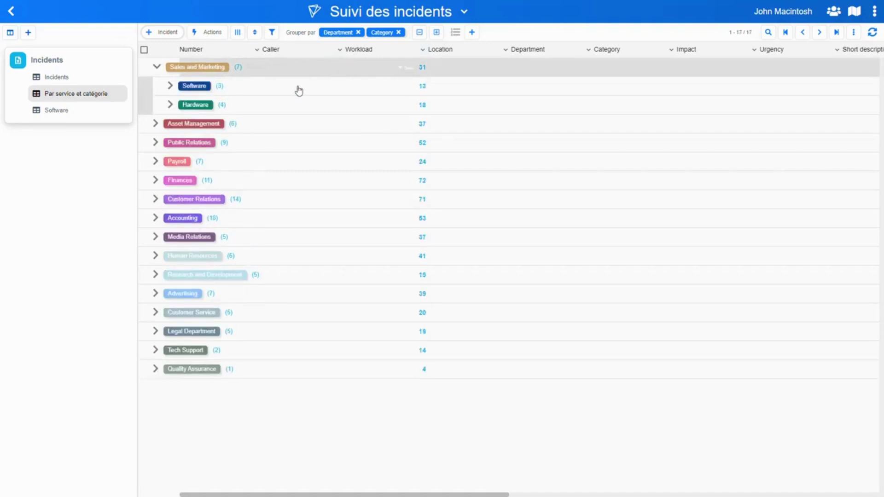
click(343, 106)
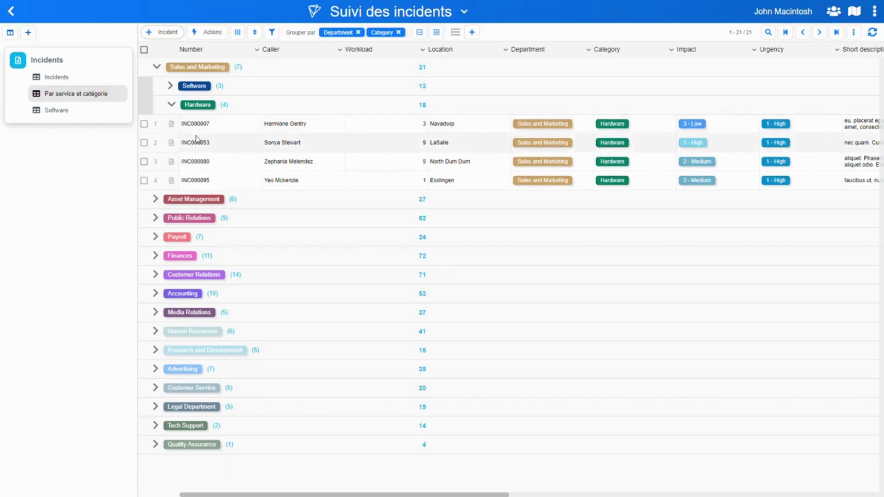
Open incident INC000007's full record from the first Hardware row
click(171, 125)
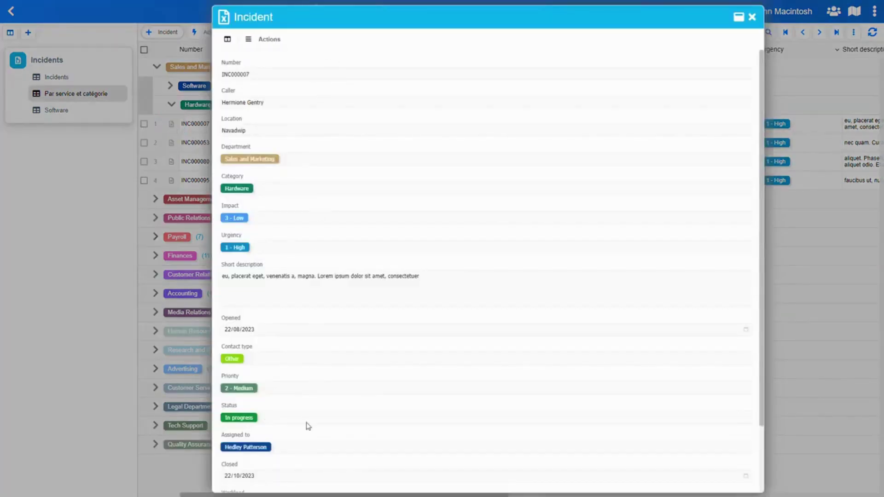
click(282, 73)
Open the Incident form's field editor from Actions and show the Location field's settings
click(272, 40)
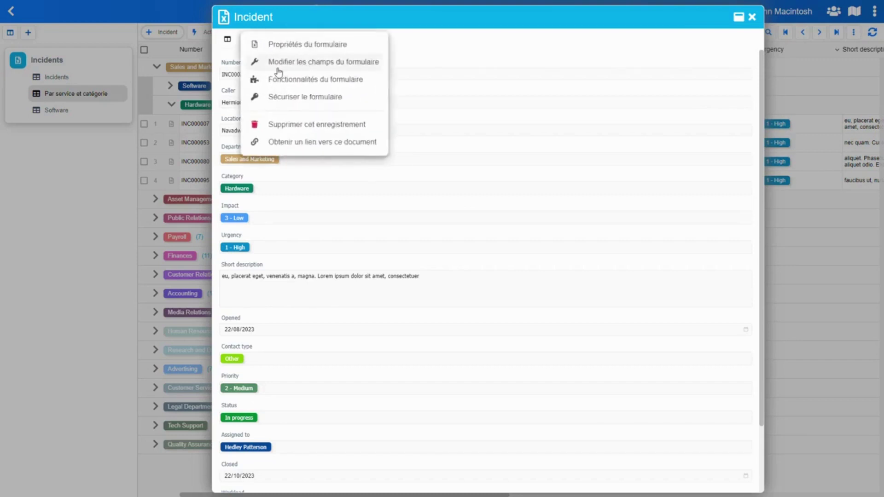
click(312, 63)
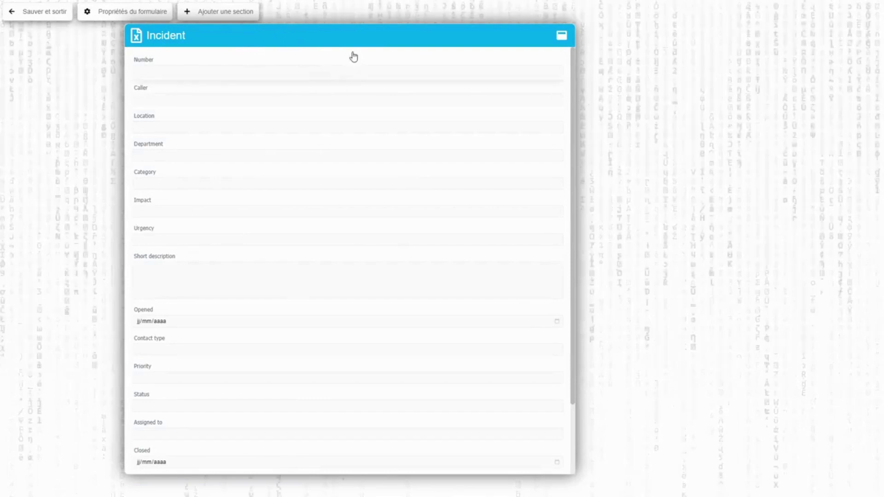
click(178, 119)
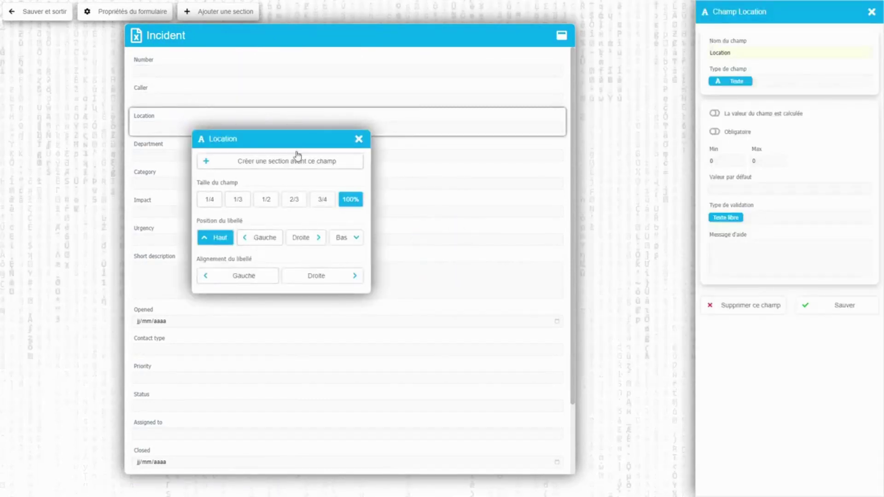
click(278, 134)
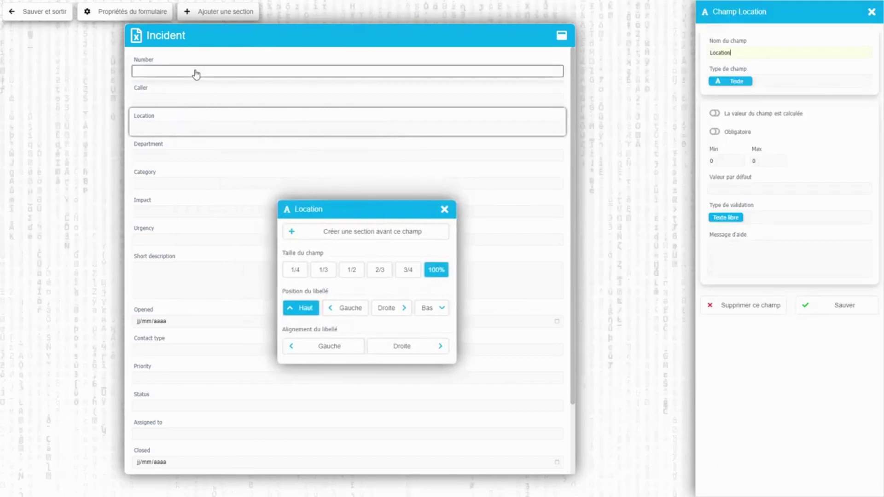
Add a first form section titled 'General infos'
click(237, 12)
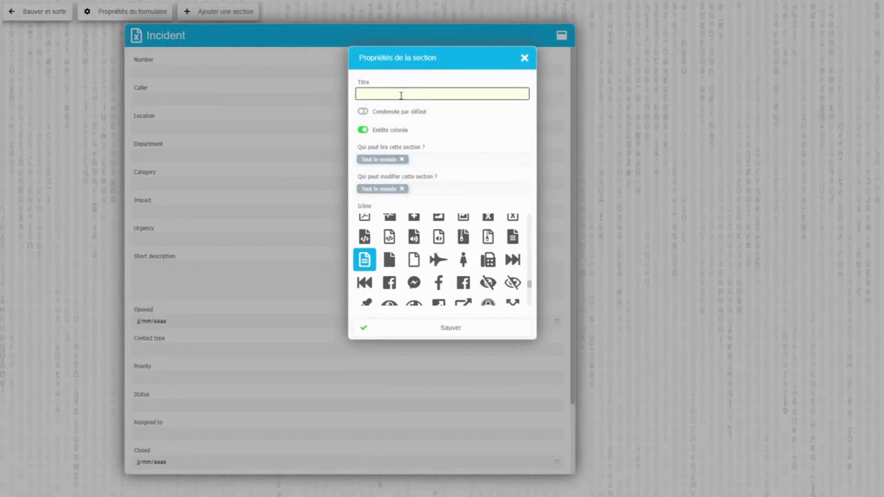
text(General infos)
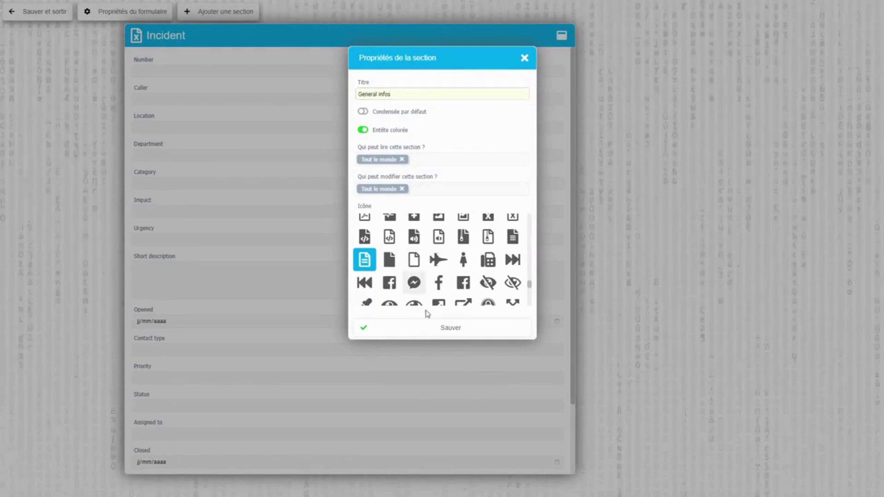
click(443, 328)
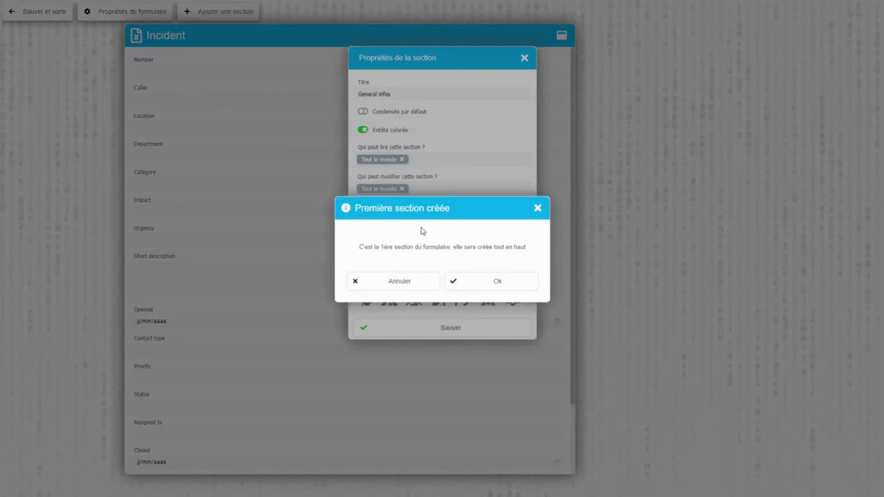
click(482, 282)
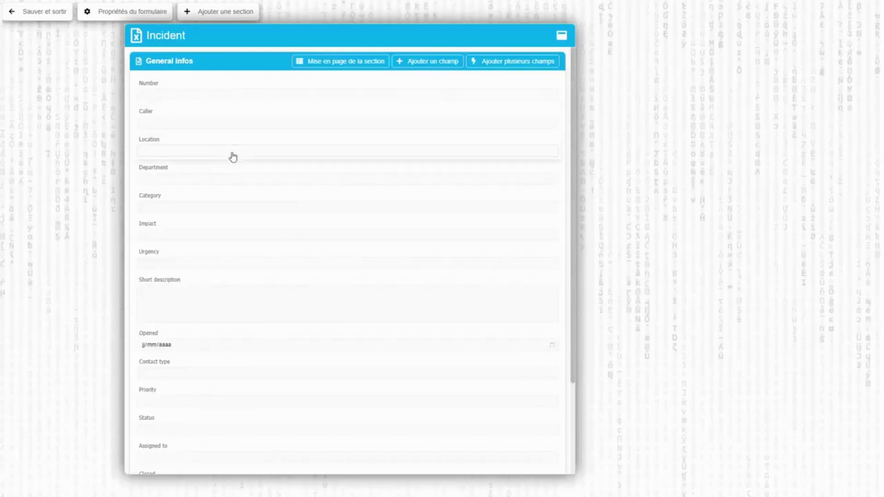
Create a 'Follow up' section before the Opened field with the codepen icon
click(153, 339)
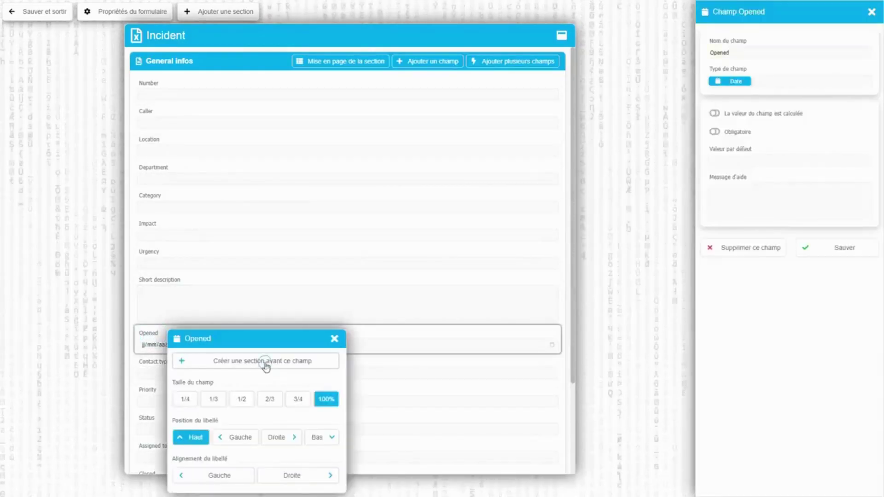
click(266, 363)
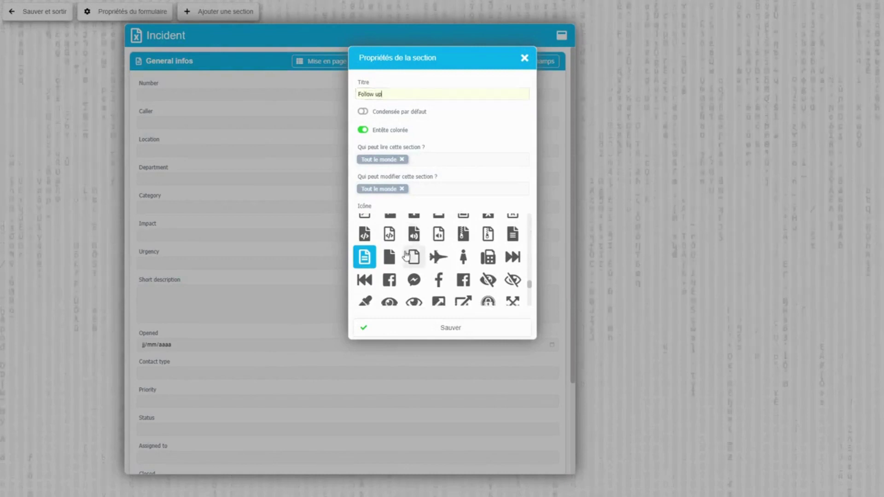
scroll(410, 249, down, 10)
scroll(414, 261, down, 5)
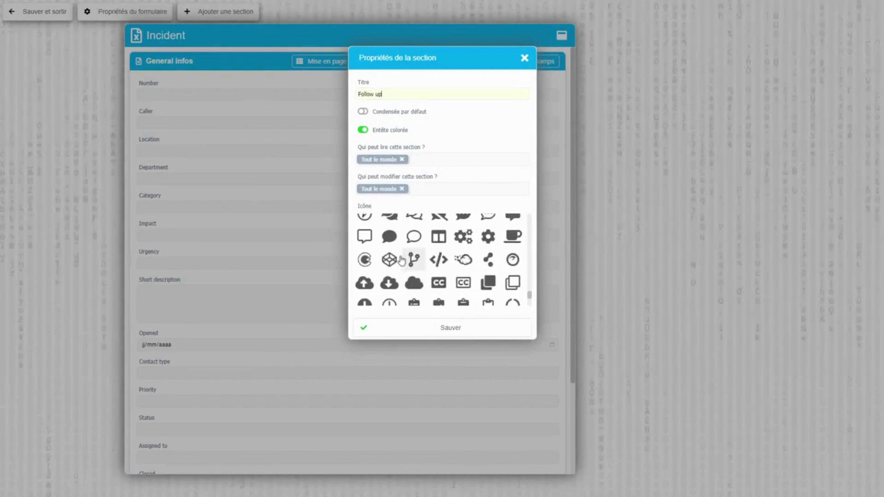
click(390, 261)
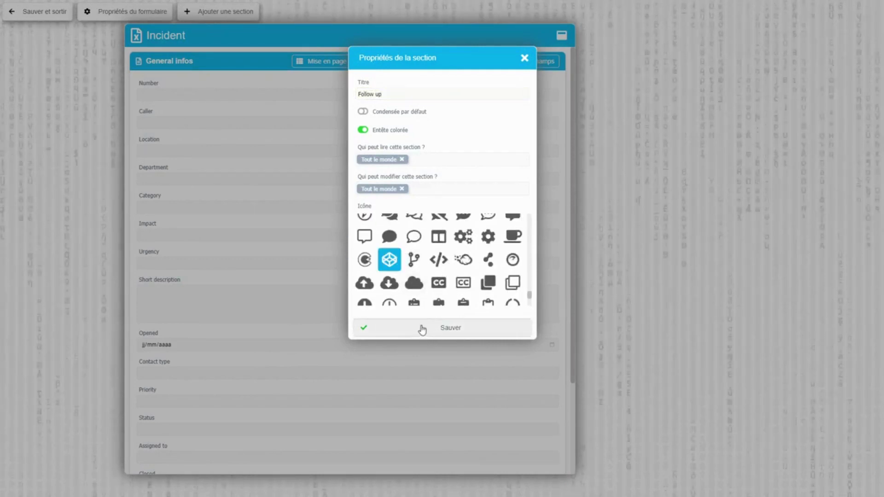
click(420, 327)
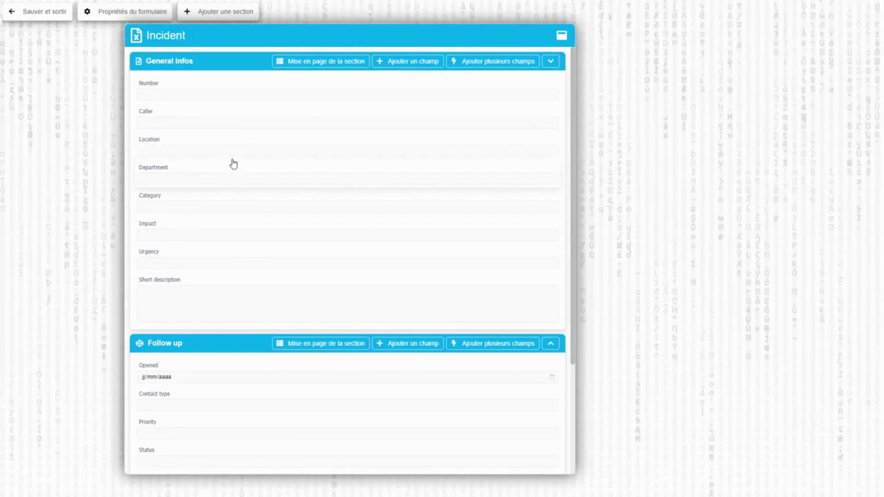
Open the General infos layout options and inspect the Number, Caller and Location field settings
click(211, 64)
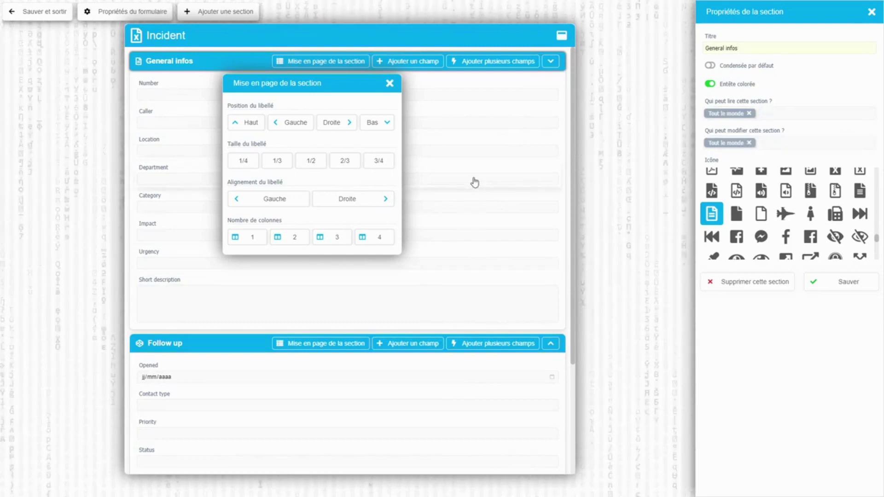
drag(284, 87, 282, 118)
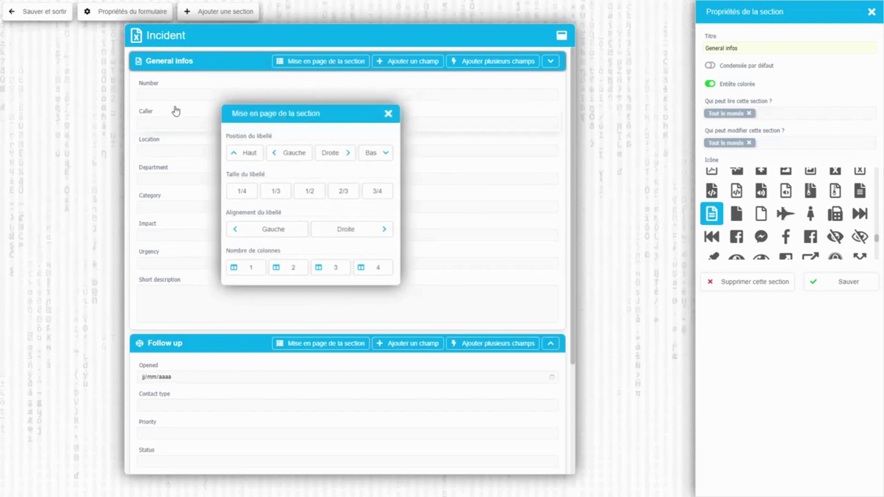
click(155, 90)
click(152, 119)
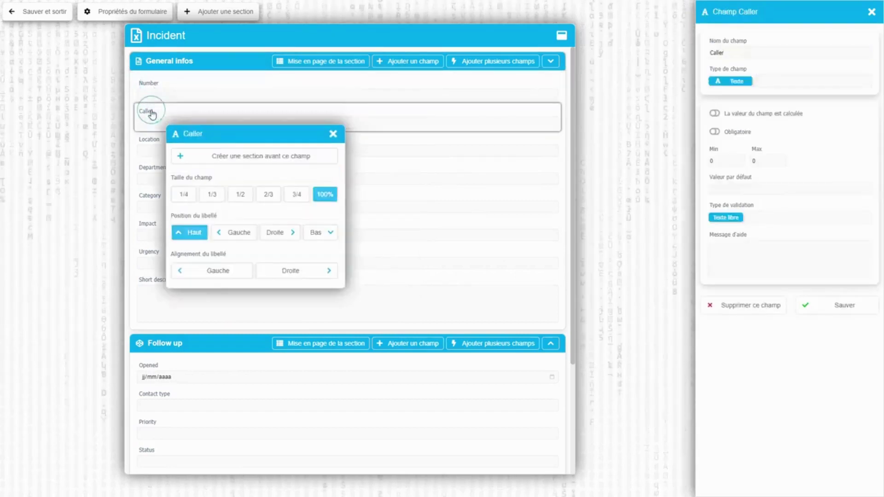
click(150, 144)
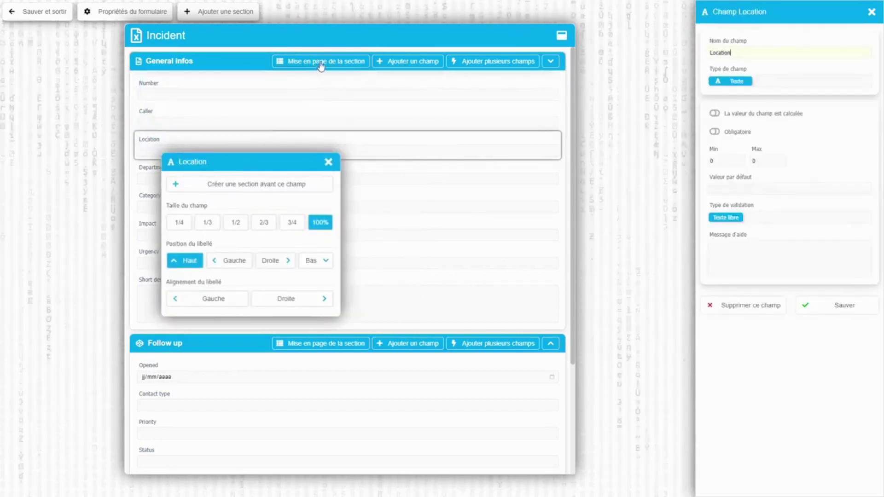
Lay out General infos in two columns with left-side labels sized 1/3
click(324, 67)
drag(406, 89, 435, 110)
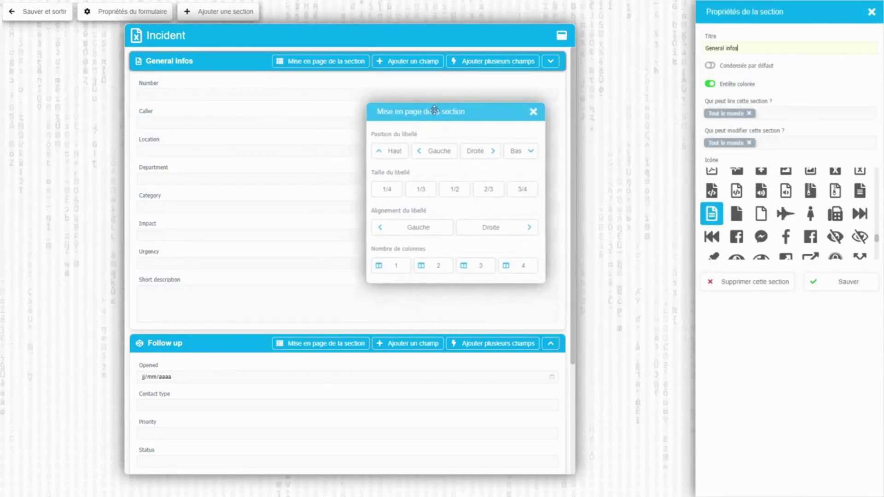
click(433, 267)
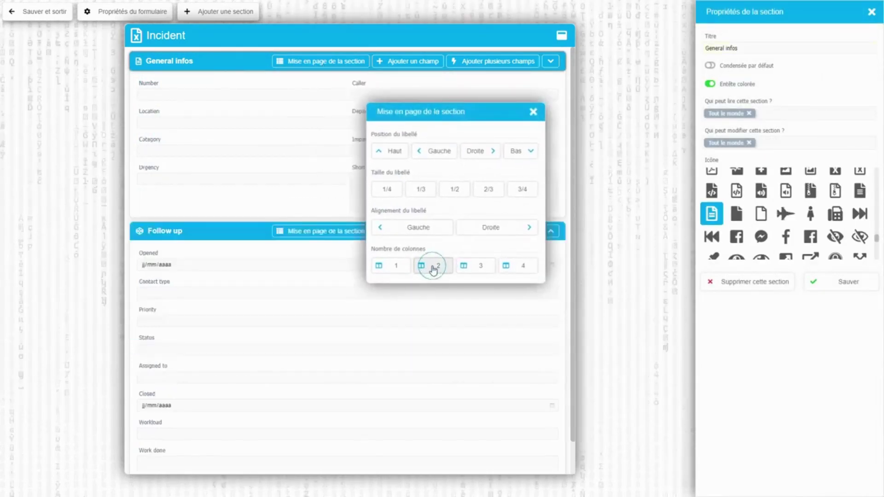
click(433, 151)
drag(419, 113, 276, 173)
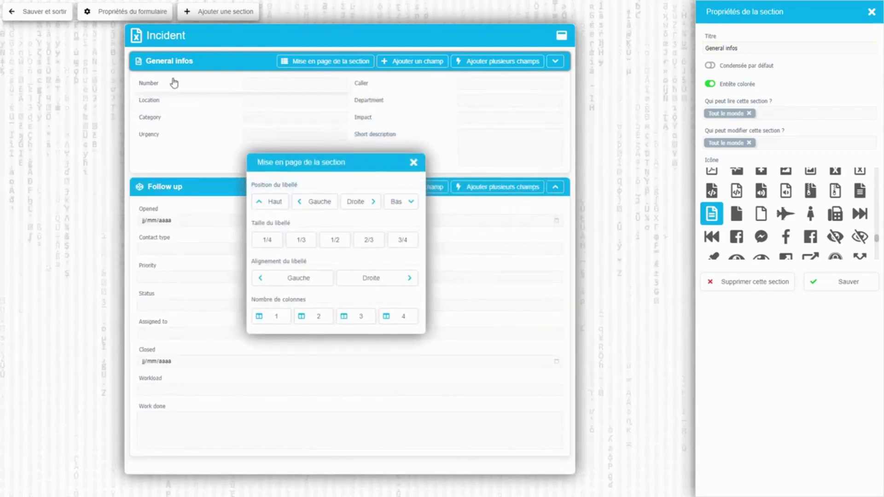
drag(343, 163, 346, 193)
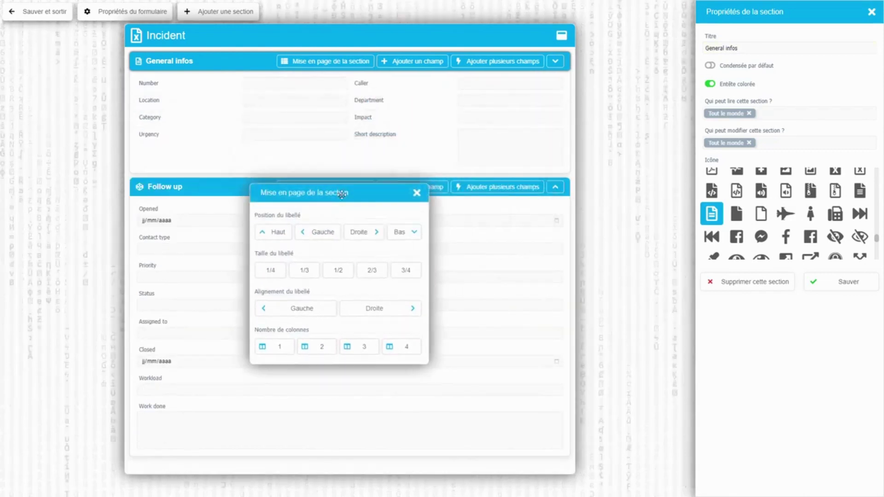
click(304, 272)
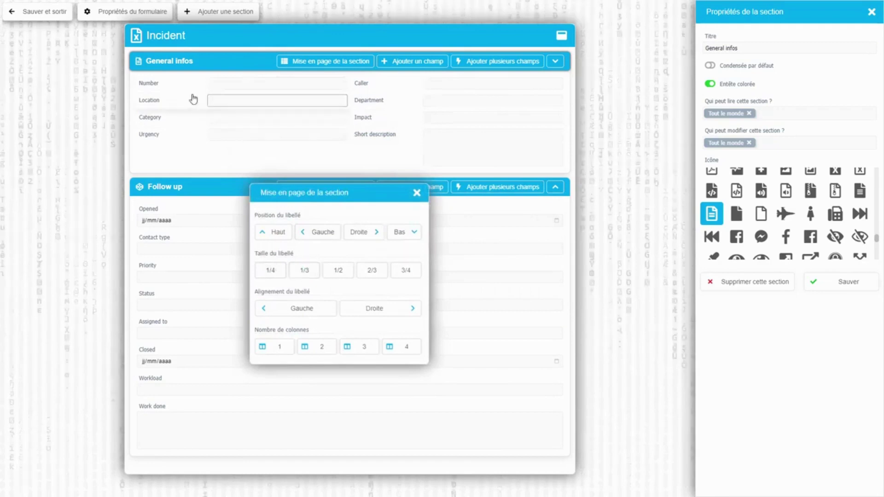
click(417, 193)
Give Follow up the same two-column, left-label, 1/3 layout and save the form
click(321, 188)
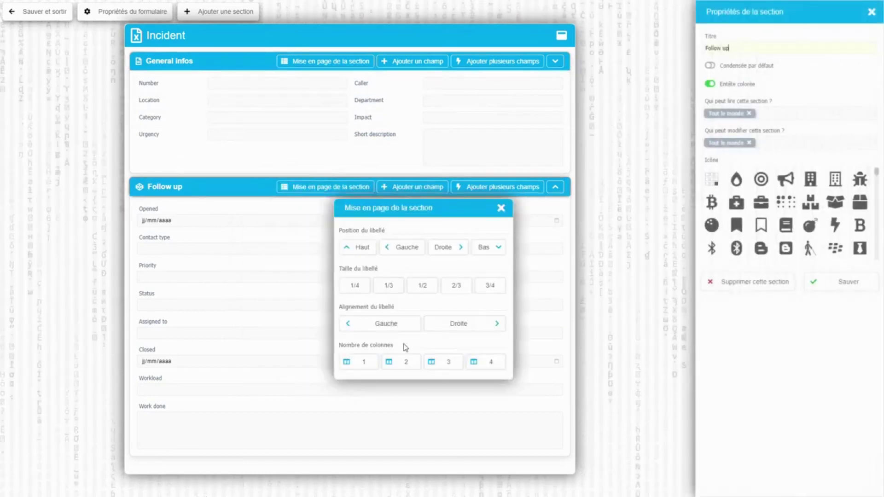
click(407, 363)
click(405, 247)
click(389, 287)
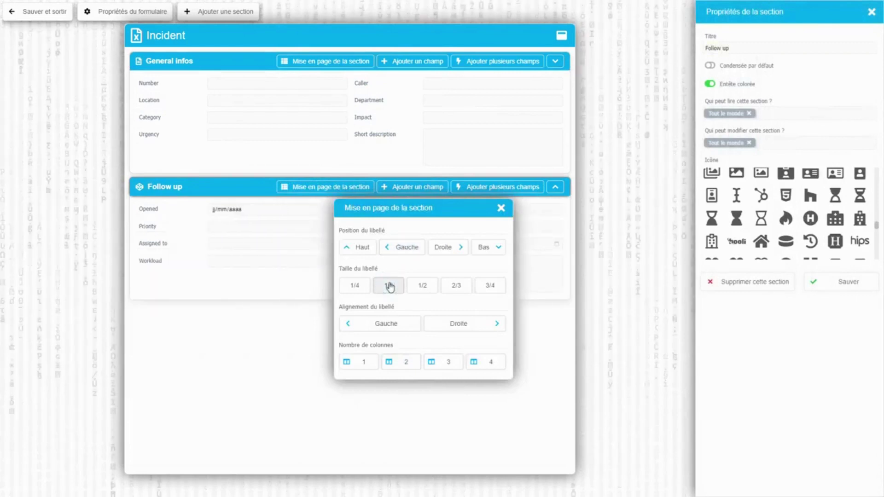
click(41, 14)
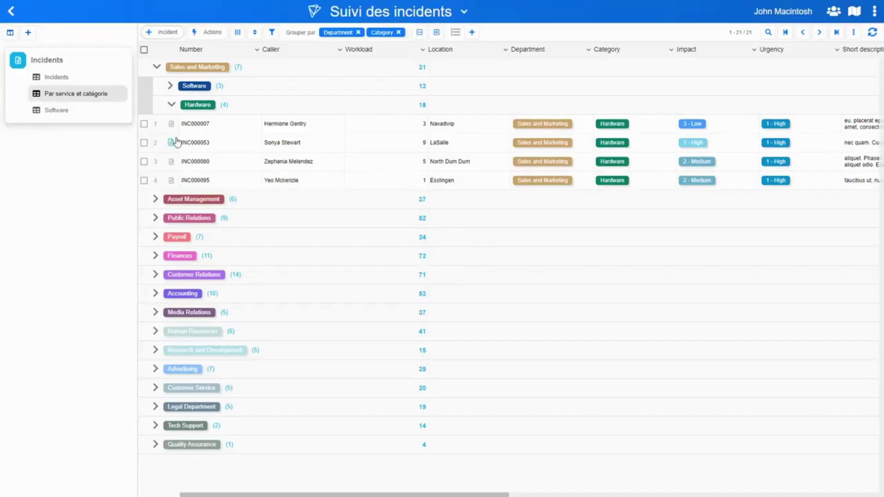
Check INC000007's General infos and Follow up sections, then open the form's field editor
click(172, 124)
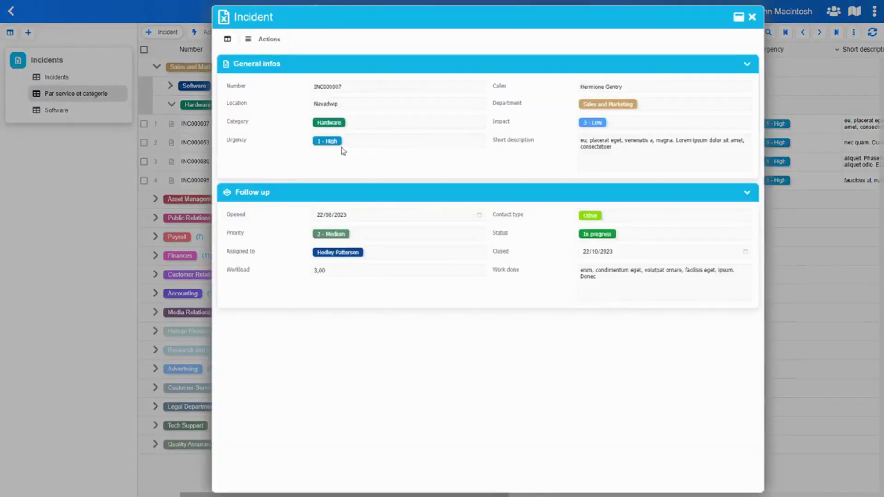
click(398, 67)
click(399, 67)
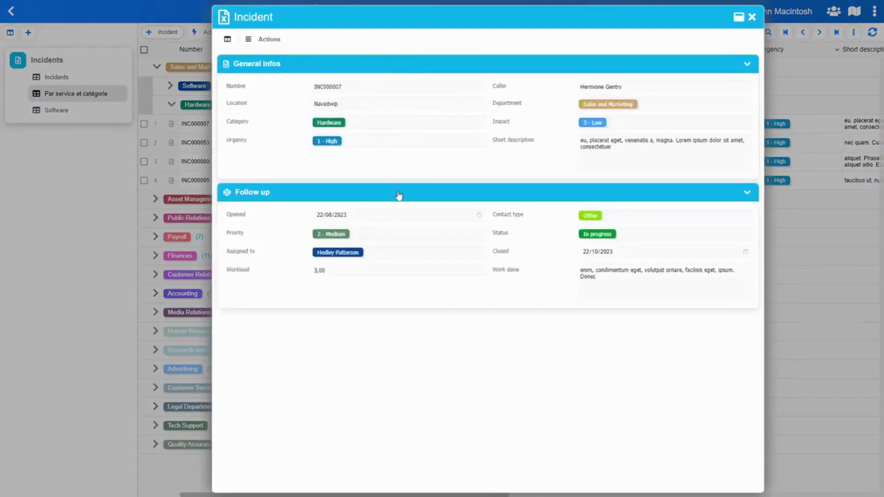
click(399, 194)
click(399, 195)
click(267, 39)
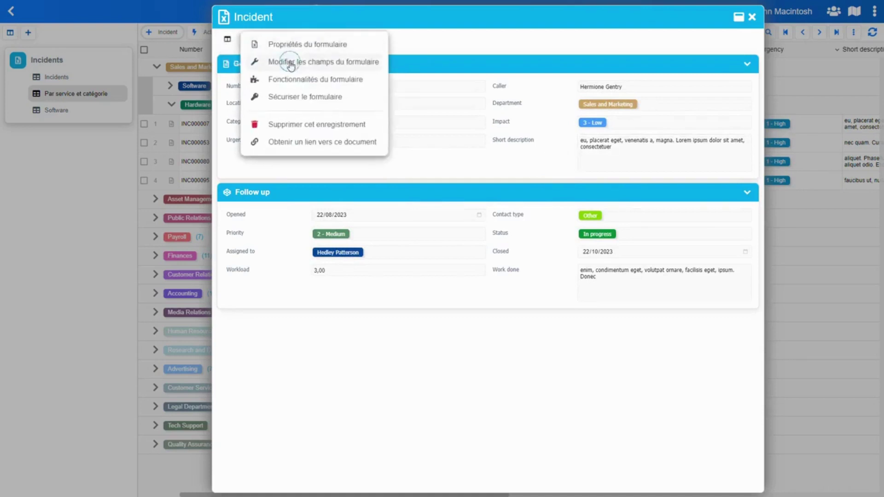
click(291, 67)
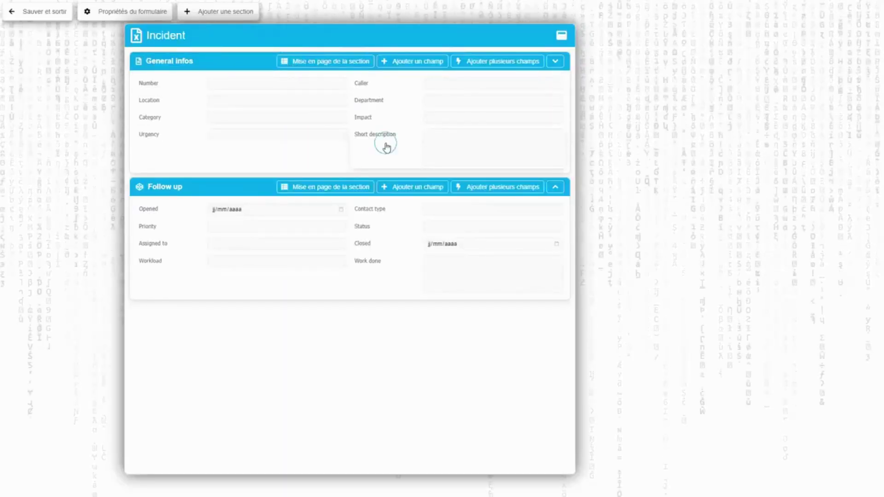
Make Short description 100% wide with its label positioned on top
click(386, 146)
drag(431, 171, 417, 207)
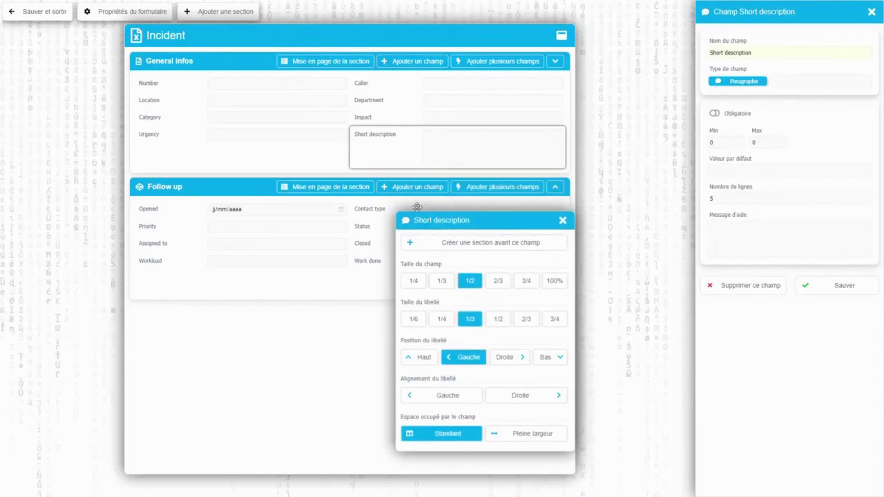
click(557, 282)
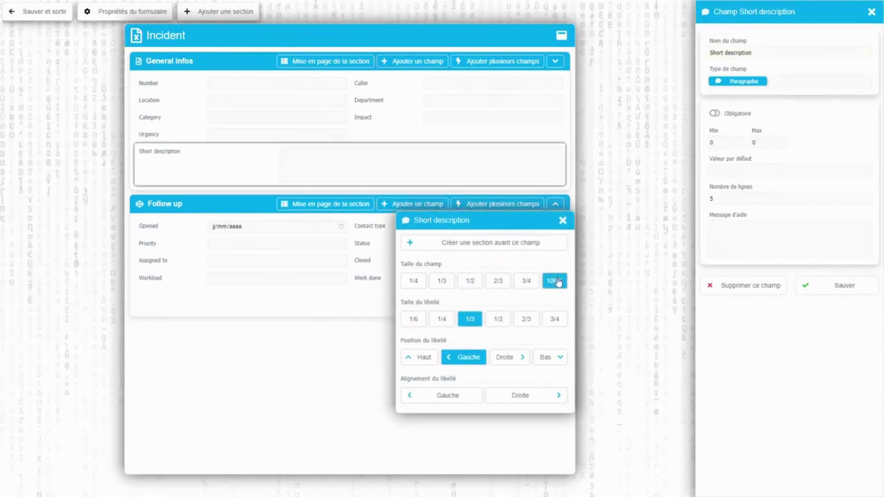
click(416, 358)
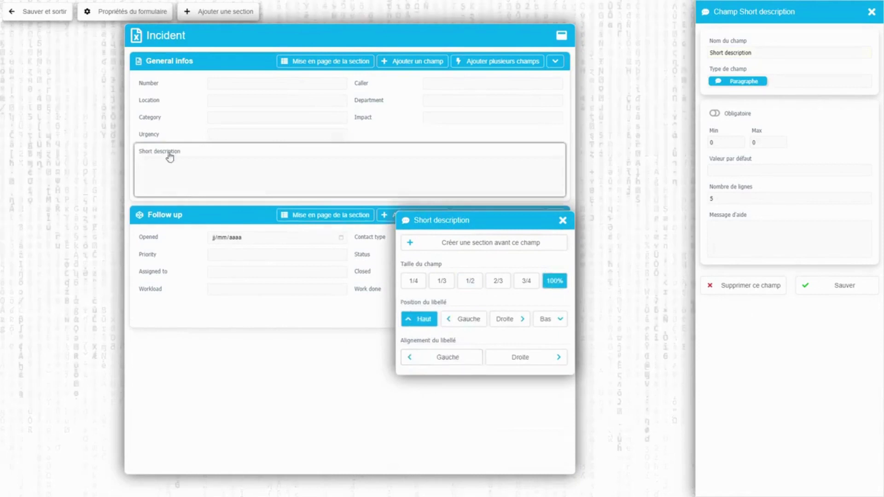
Give Work done 100% width and a top label, save, and open the first incident
drag(474, 231, 537, 210)
click(380, 303)
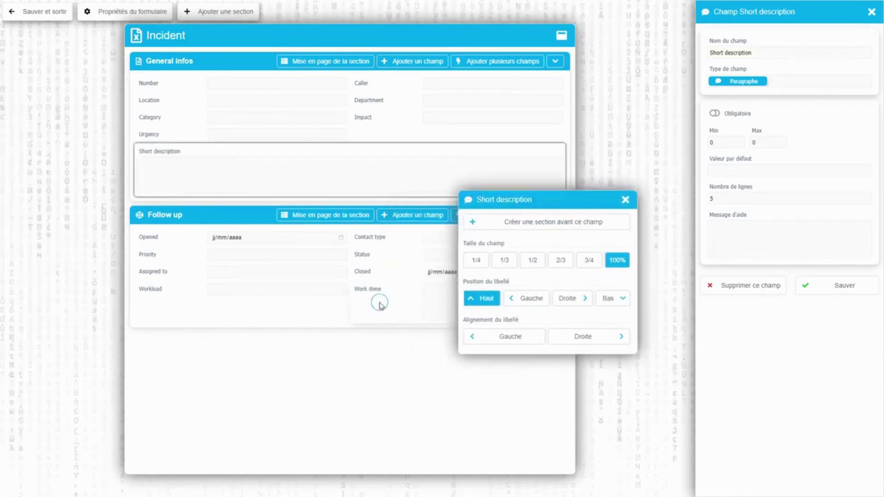
click(553, 323)
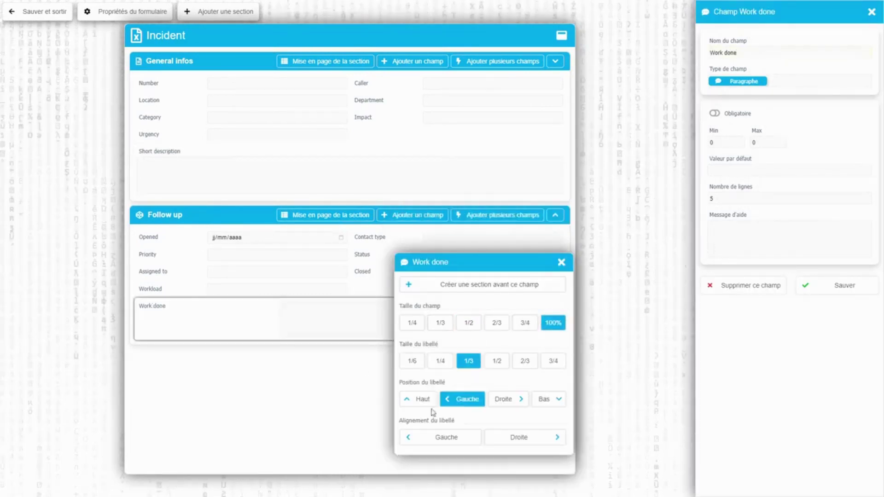
click(415, 400)
click(51, 13)
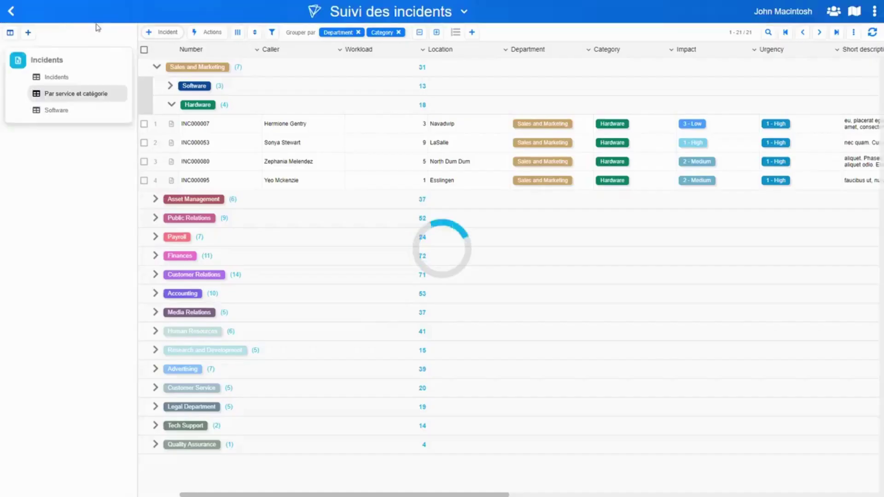
click(171, 124)
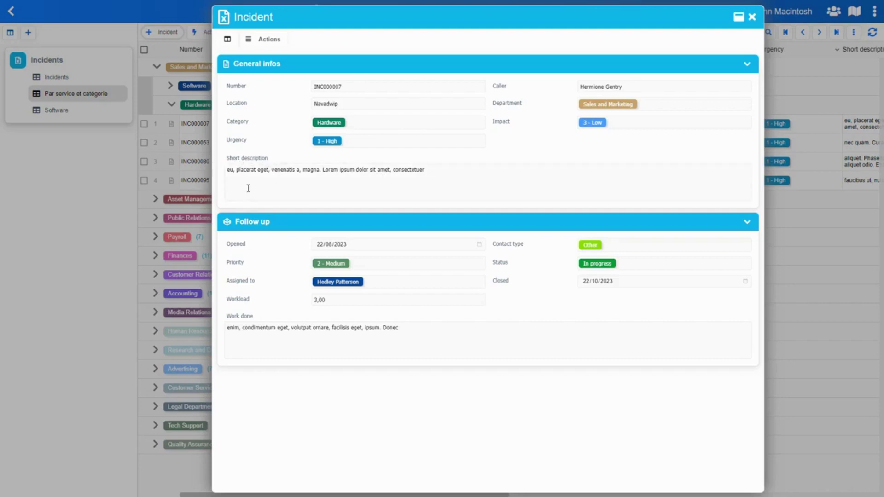
Set the Short description field to 10 lines and save the change
click(271, 160)
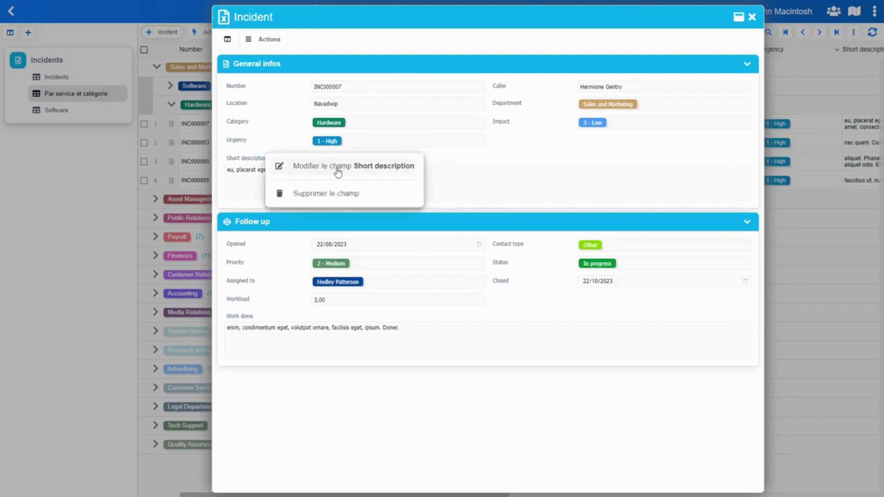
click(364, 167)
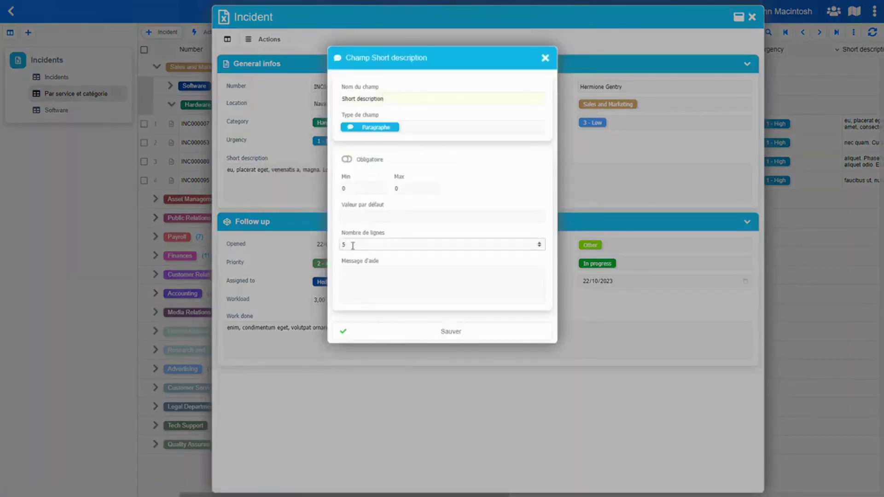
click(353, 245)
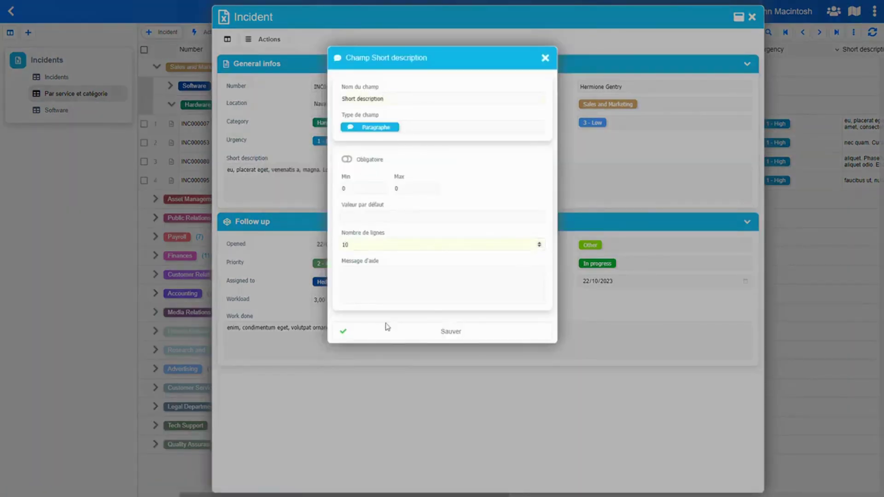
click(429, 331)
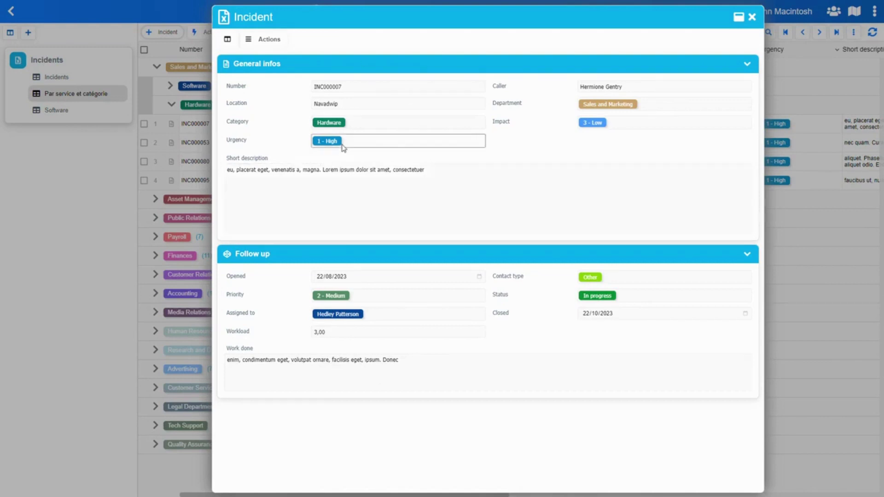
Reenter the field editor, save the form, and reopen incident INC000007
click(266, 39)
click(295, 63)
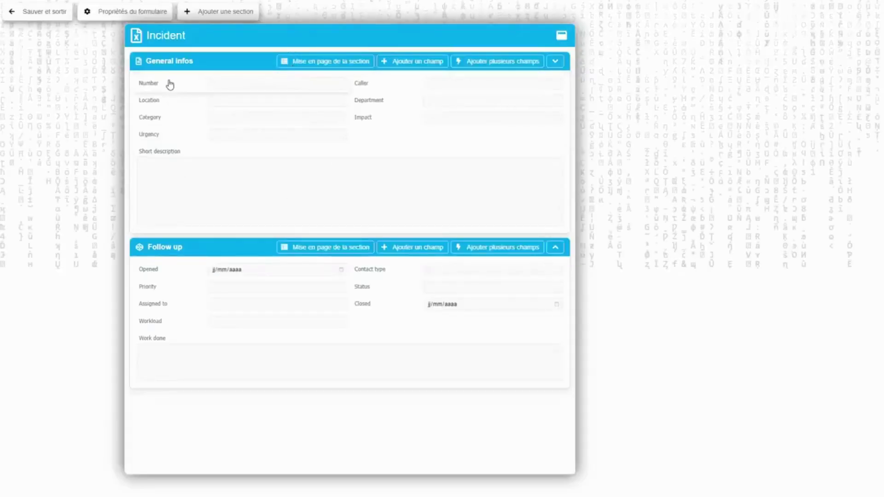
mouse_move(170, 83)
mouse_down()
mouse_move(187, 233)
mouse_move(178, 87)
mouse_up()
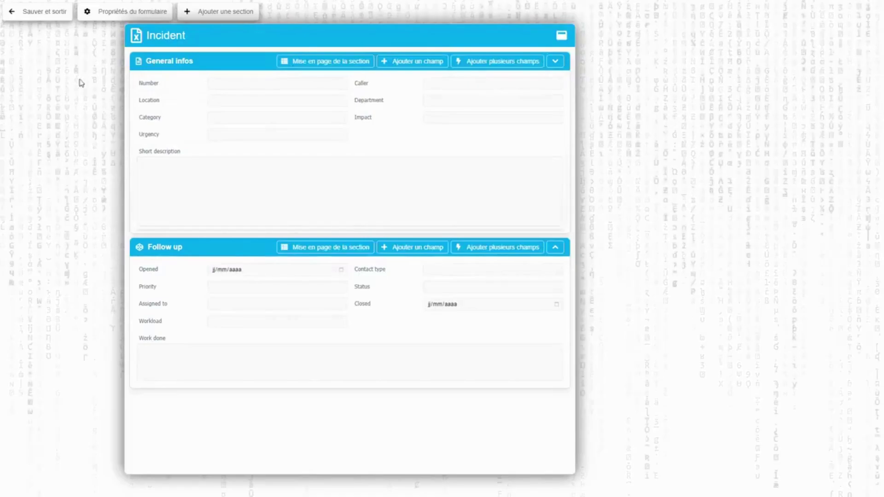
click(37, 14)
click(171, 124)
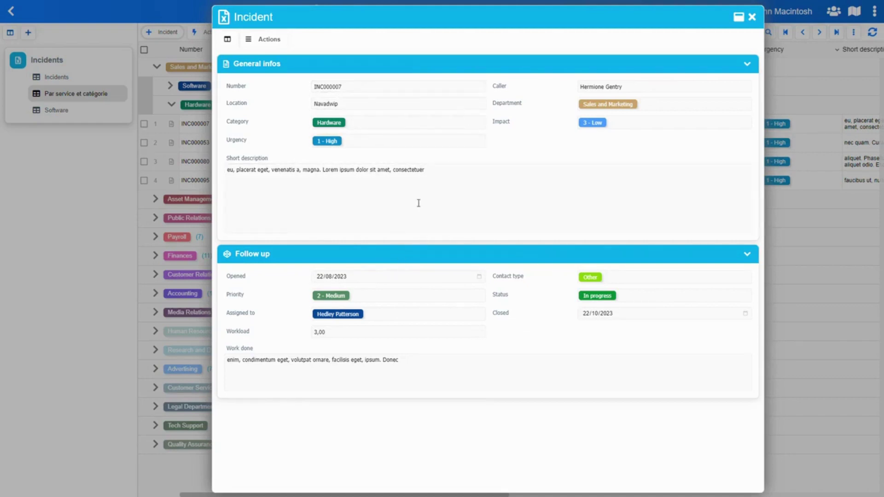
Enable the Commentaires feature for the Incident form
click(274, 40)
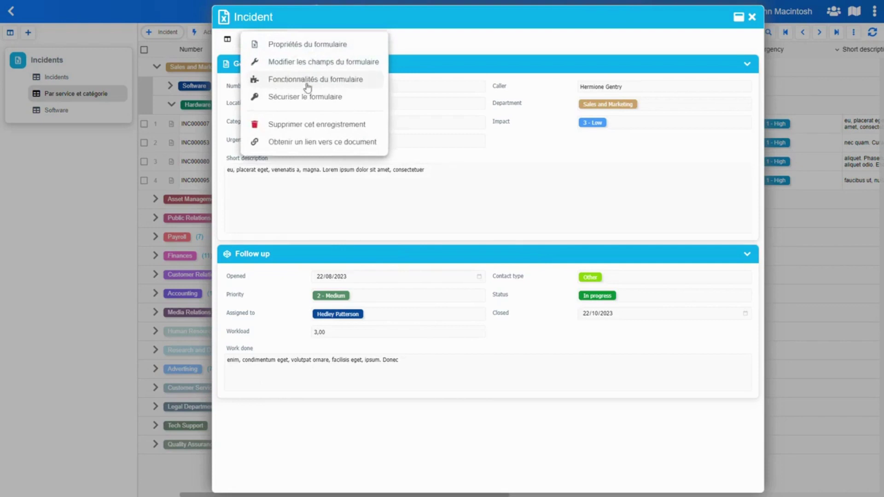
click(317, 81)
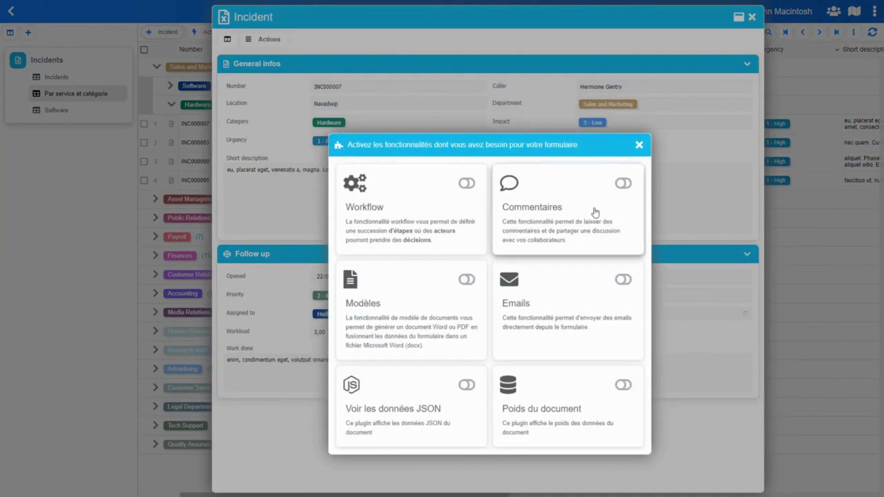
click(624, 185)
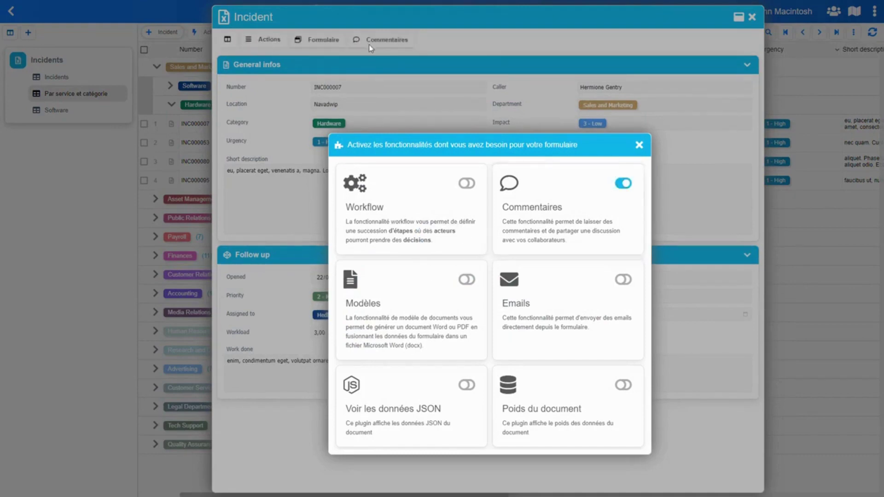
click(372, 48)
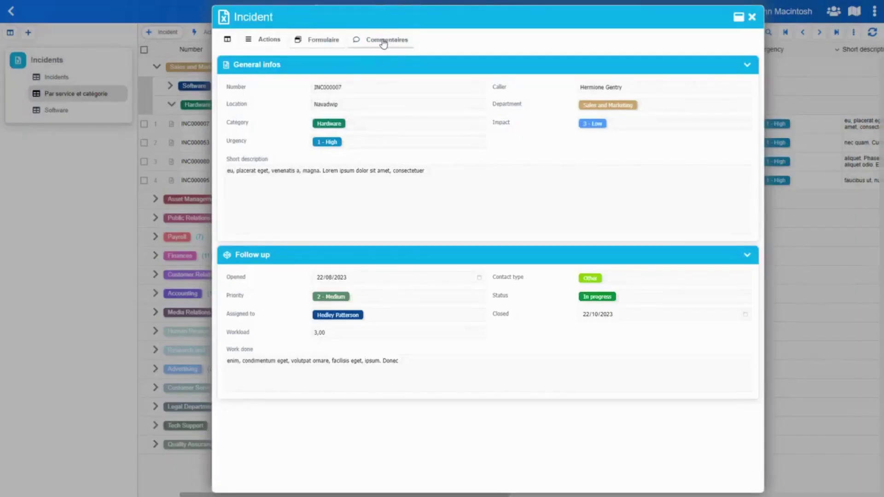
Post two comments, 'URGENT' and 'TEST', on INC000007
click(383, 42)
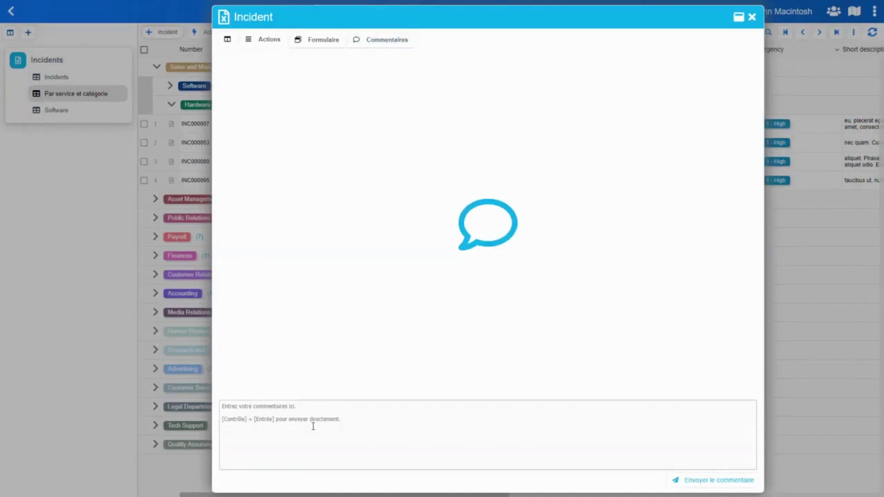
click(300, 414)
text(URGENT)
key(ctrl+Return)
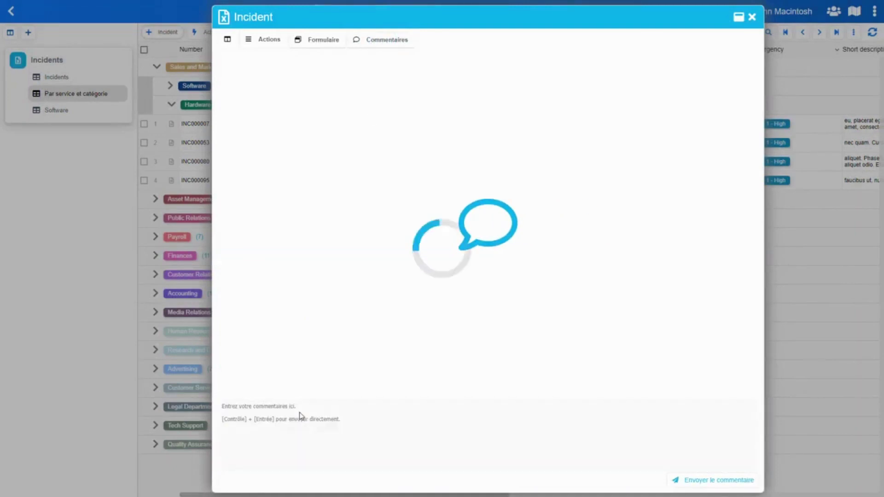
text(TRES)
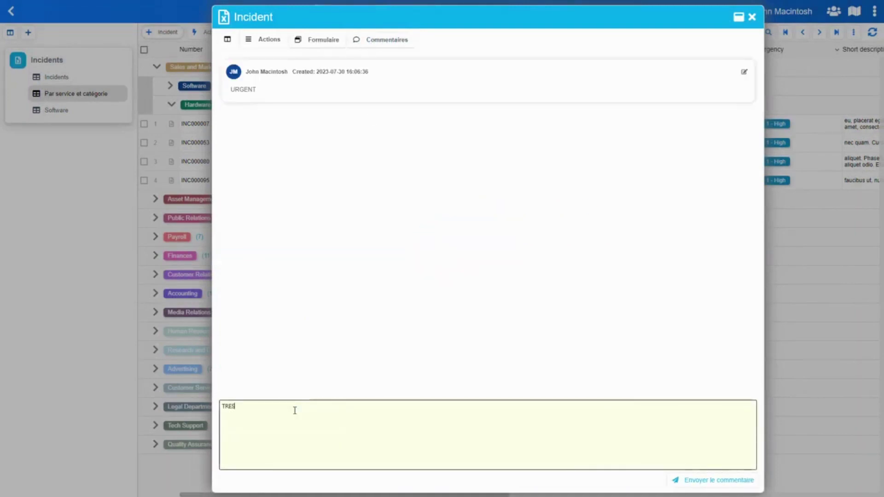
key(ctrl+Return)
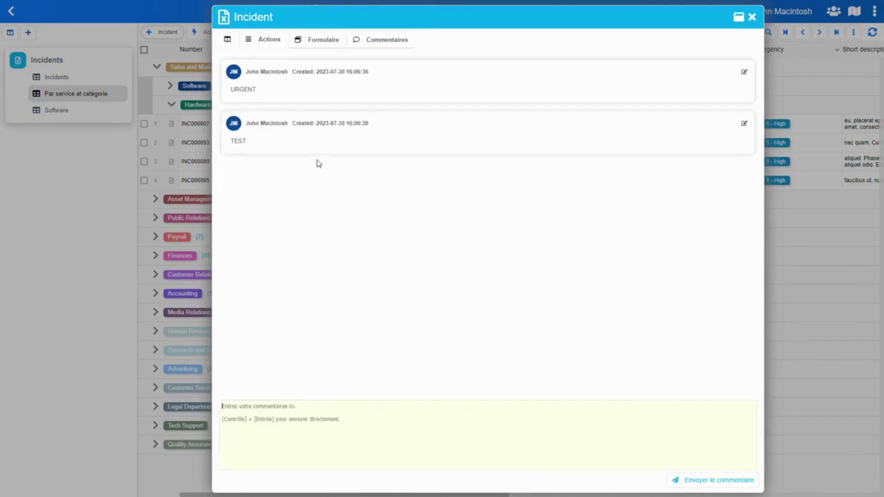
From the form view, switch on the Workflow feature in the form's optional features
click(324, 45)
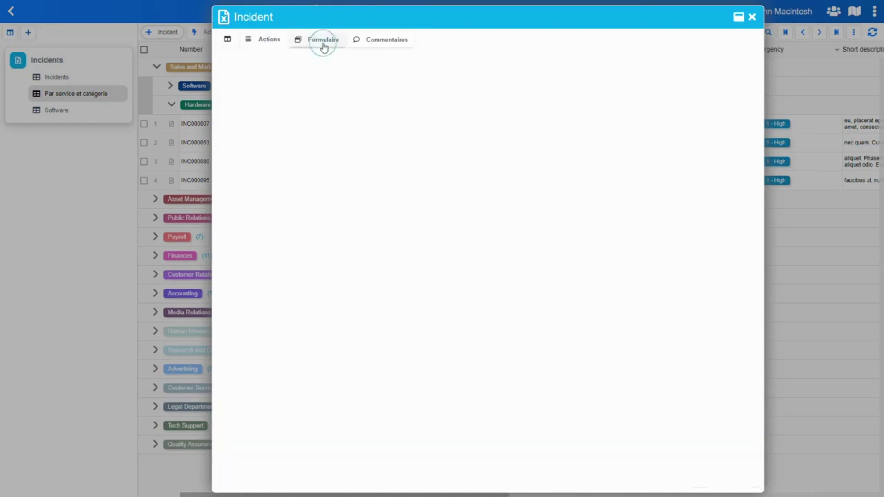
click(270, 40)
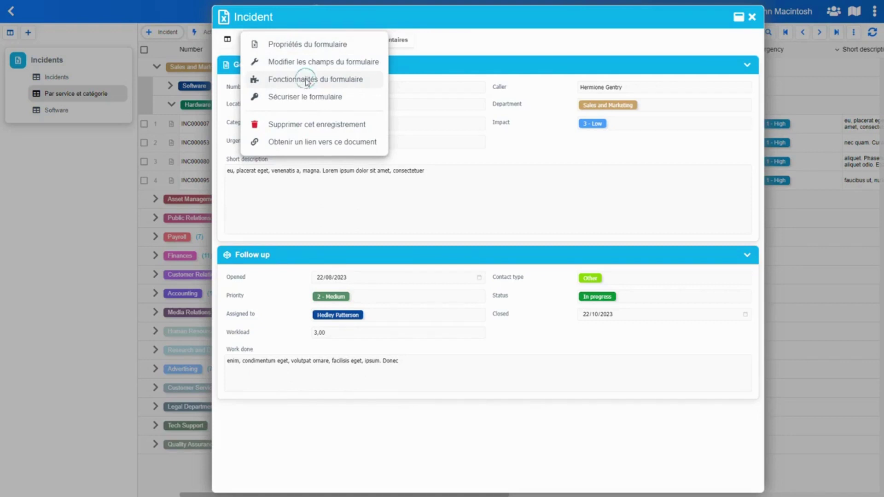
click(306, 82)
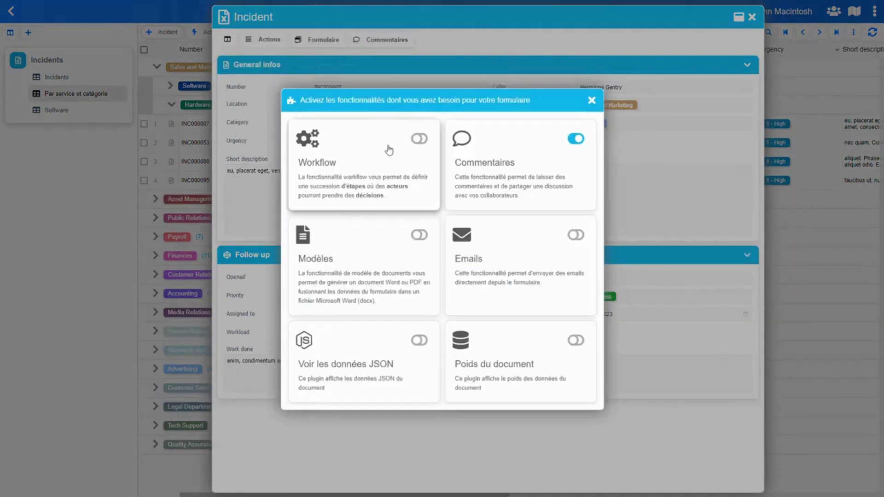
click(419, 139)
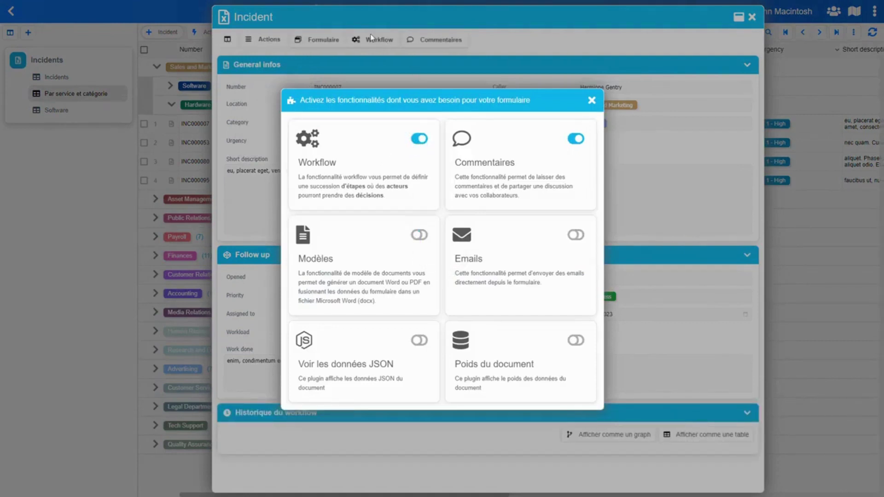
click(379, 46)
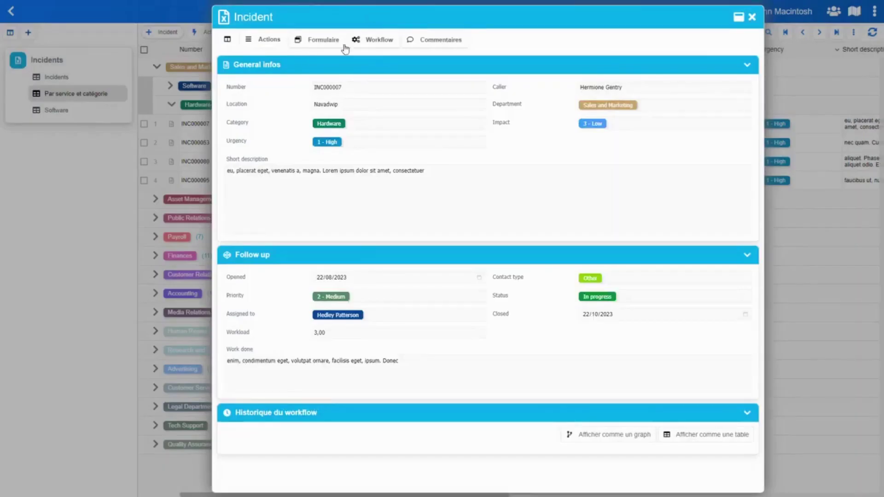
Go to the record's workflow view and add the first step, Étape 1
click(378, 42)
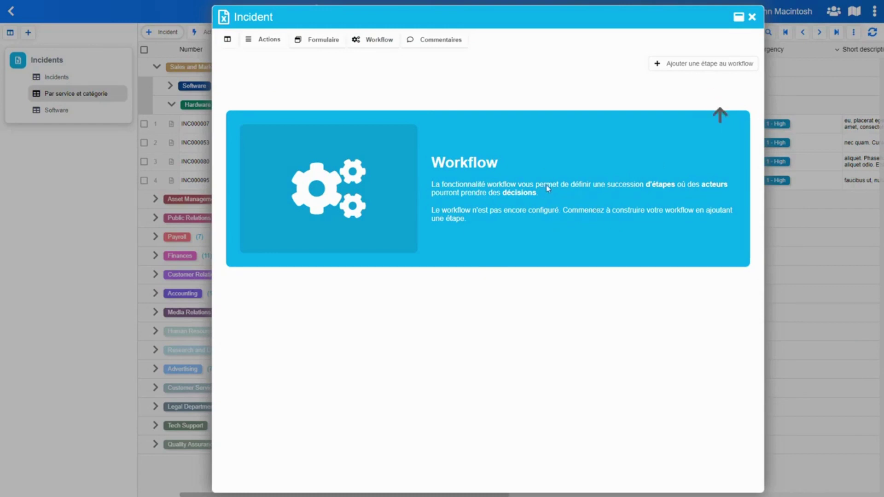
click(704, 67)
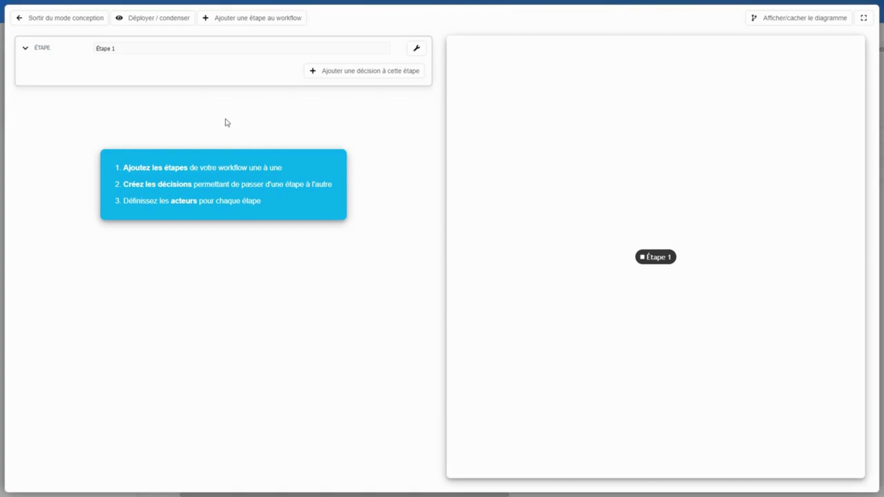
Rename Étape 1 to 'Déclaration de l'incident' and add a second step named 'Analyse'
click(134, 48)
drag(133, 48, 46, 55)
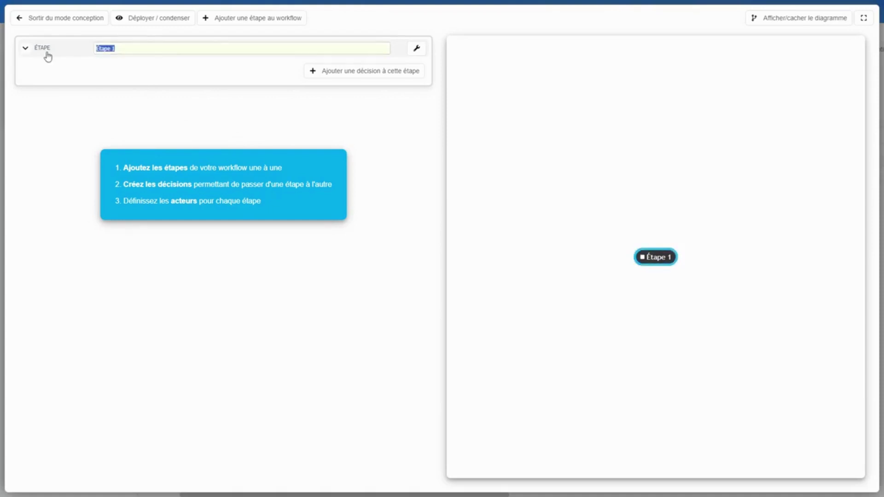
text(Déclaration de l'in)
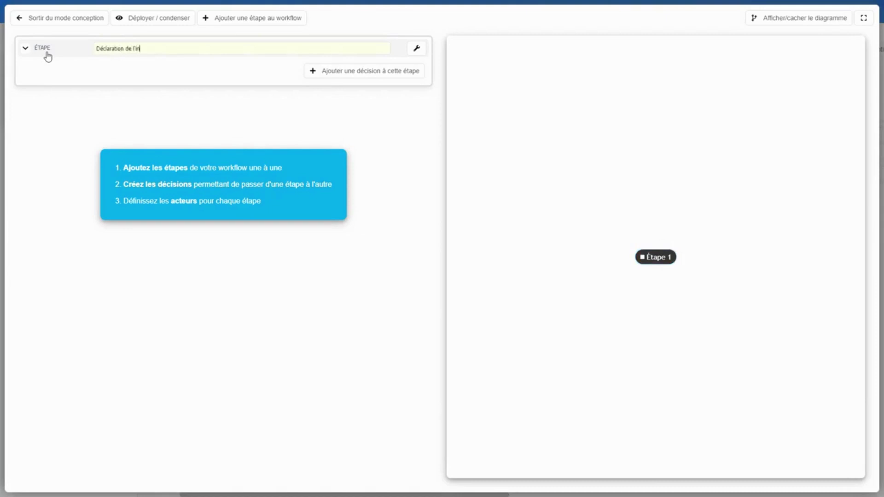
text(cident)
key(Return)
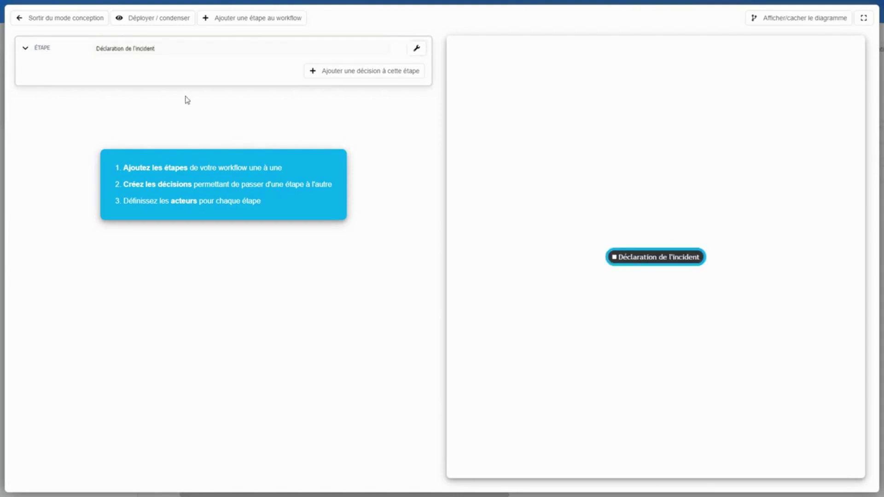
click(257, 22)
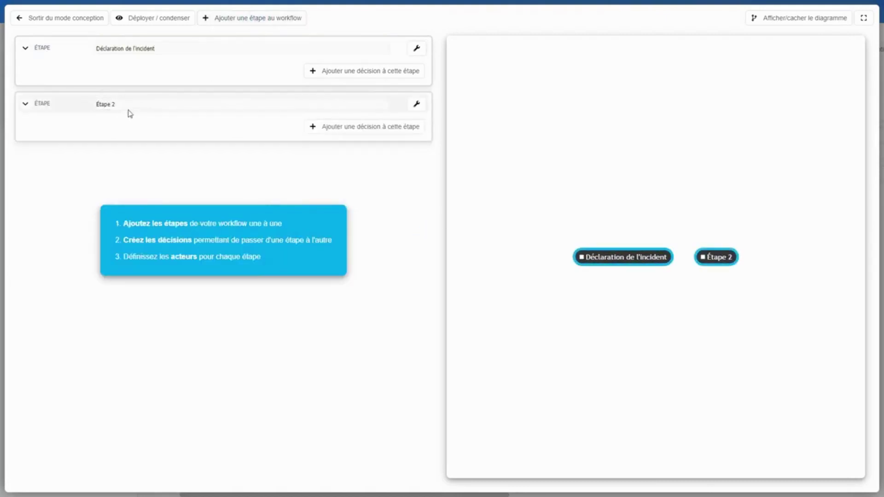
text(Analyse)
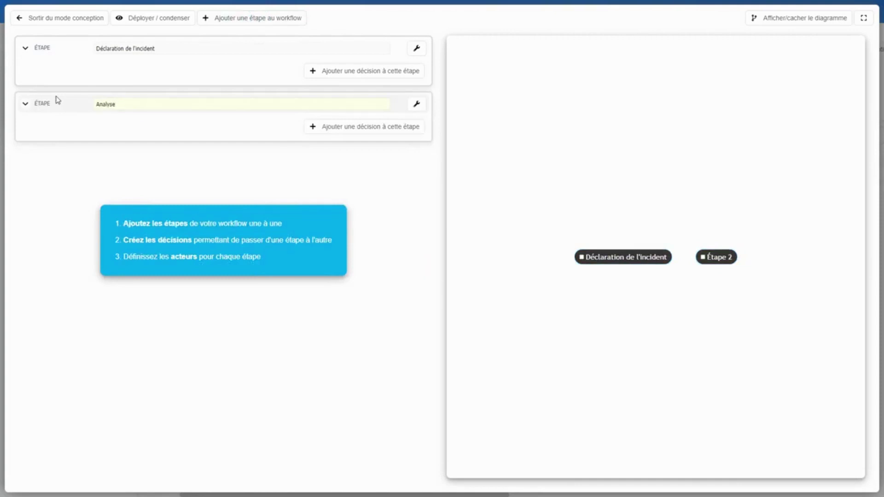
key(Return)
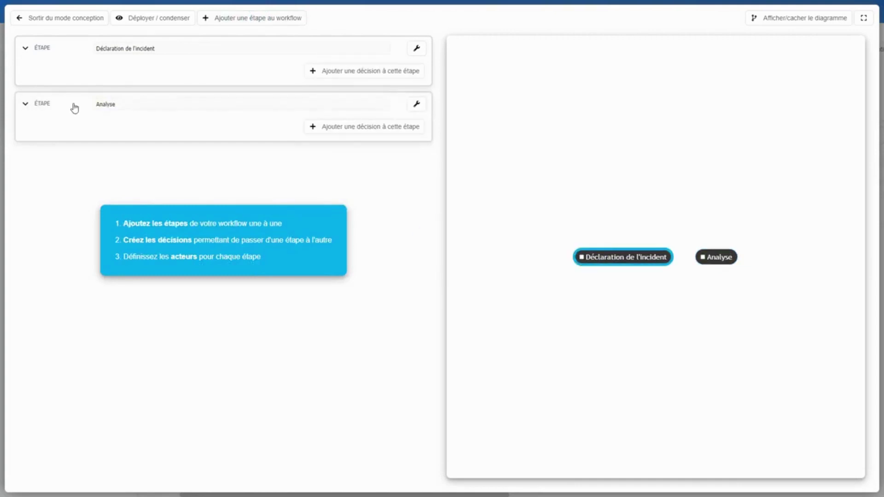
Add three more steps named Escalade, Résolu and Annulé
click(250, 23)
click(248, 23)
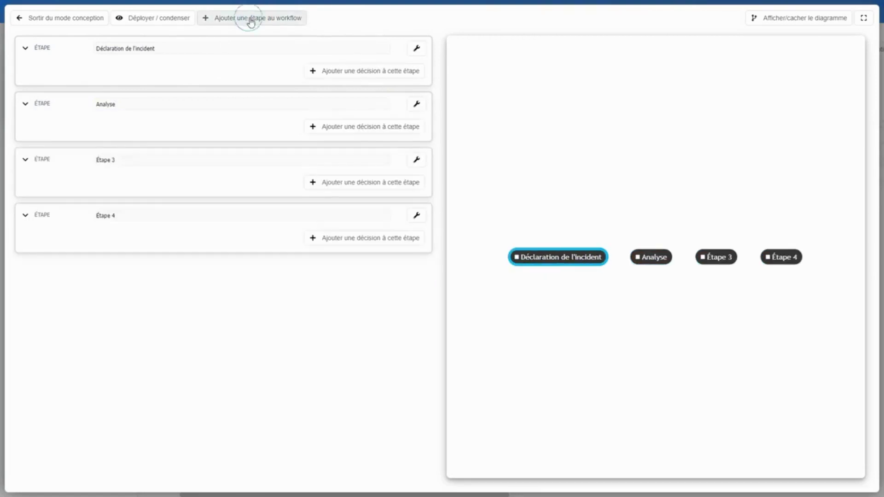
click(248, 23)
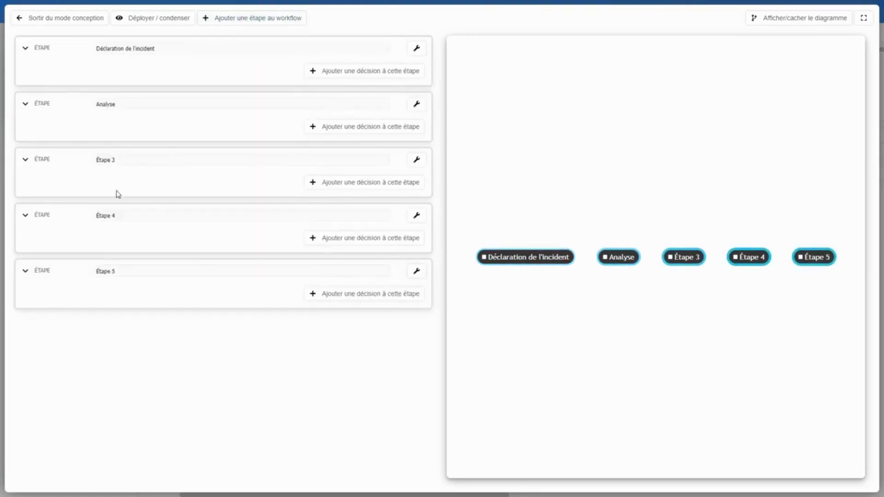
drag(133, 157, 30, 166)
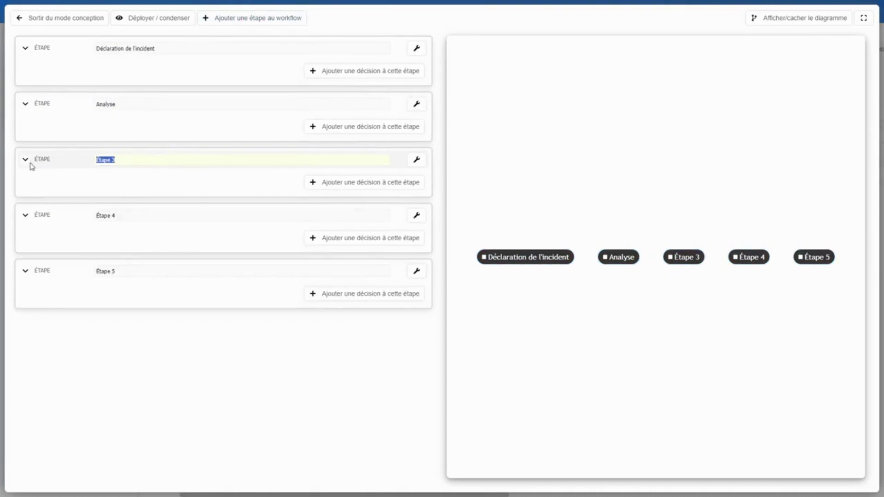
text(Escalade)
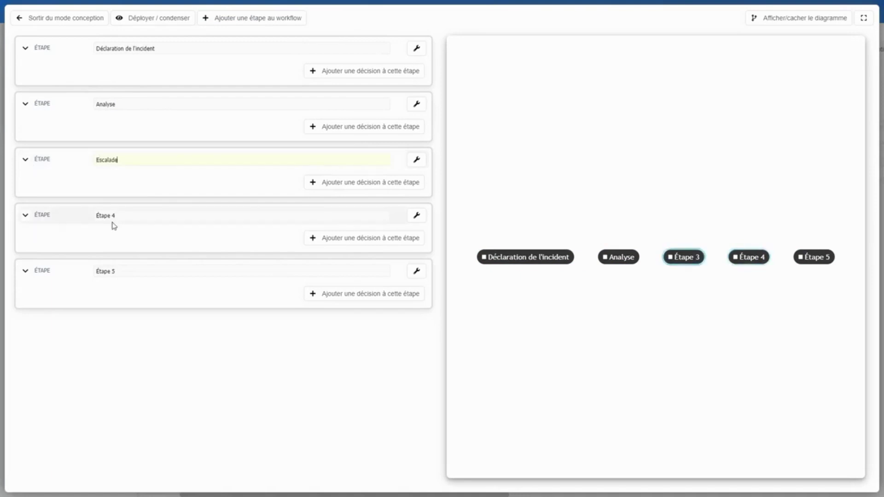
click(131, 216)
drag(131, 217, 83, 214)
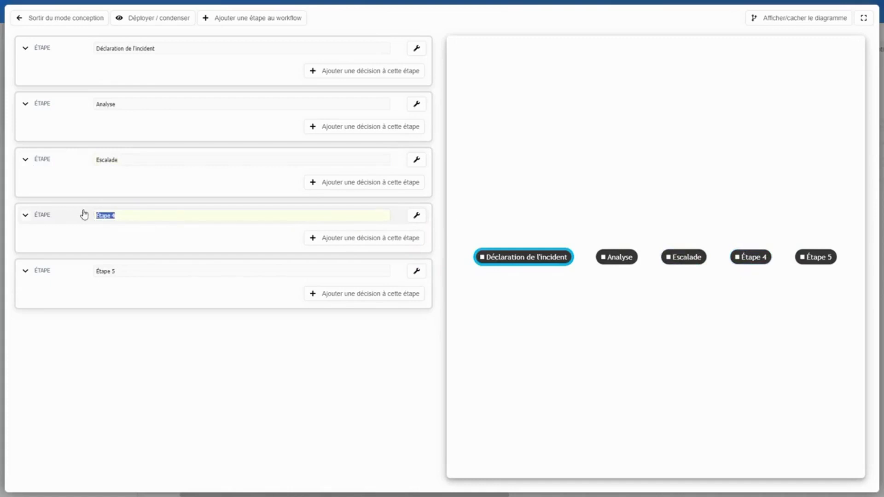
text(Résolu)
click(120, 272)
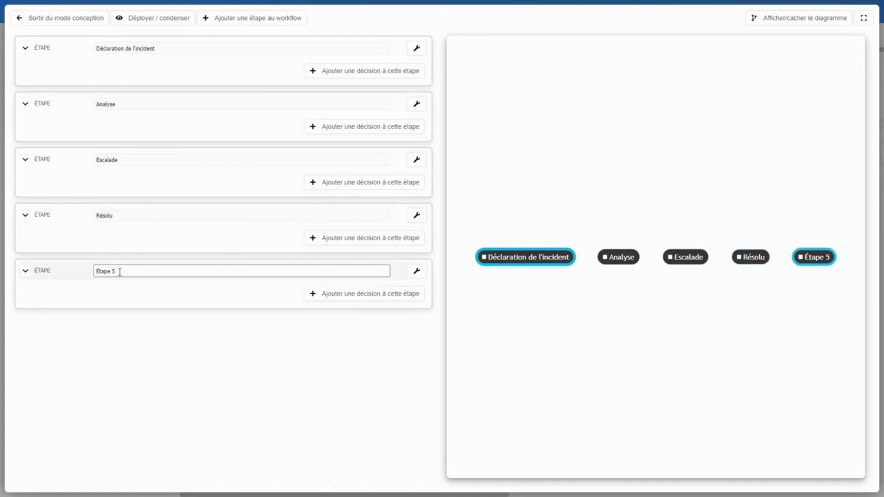
triple_click(120, 271)
text(Anno)
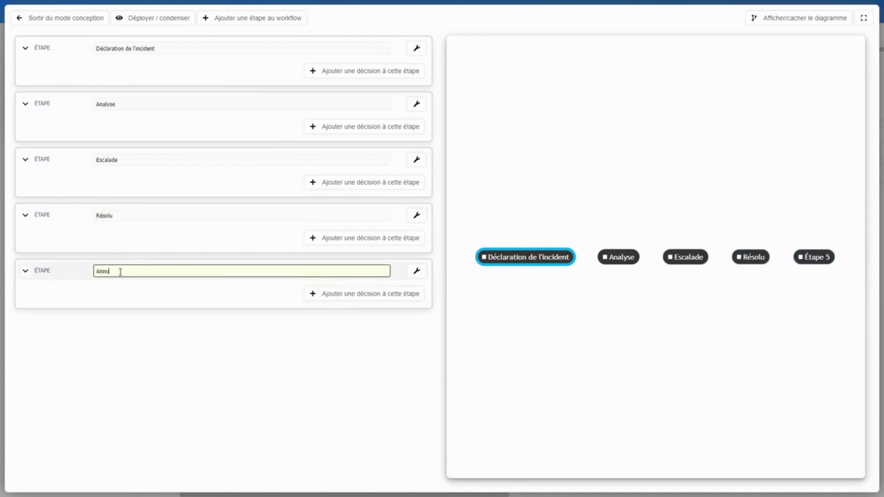
key(Return)
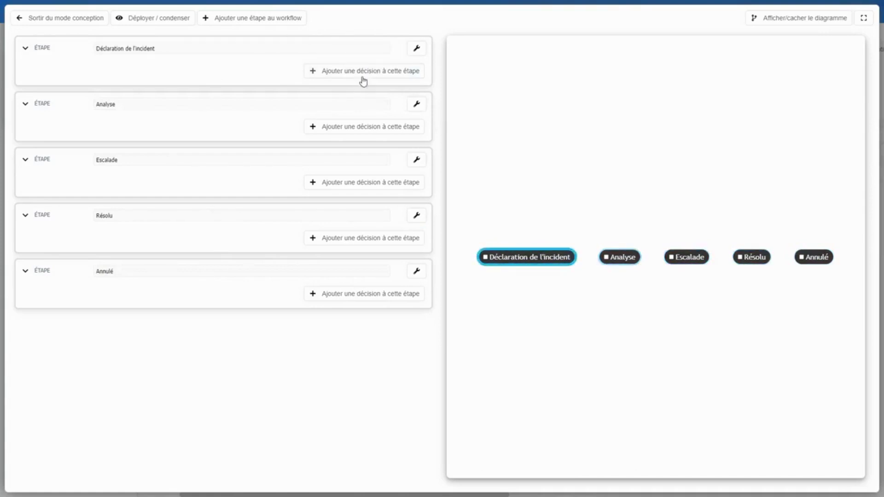
Give Déclaration de l'incident a decision 'Envoyer au service technique' leading to Analyse
click(362, 74)
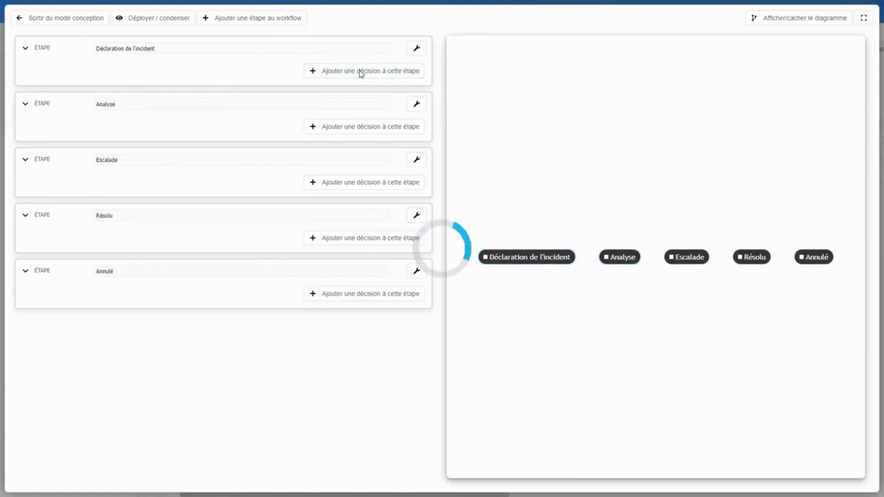
click(137, 68)
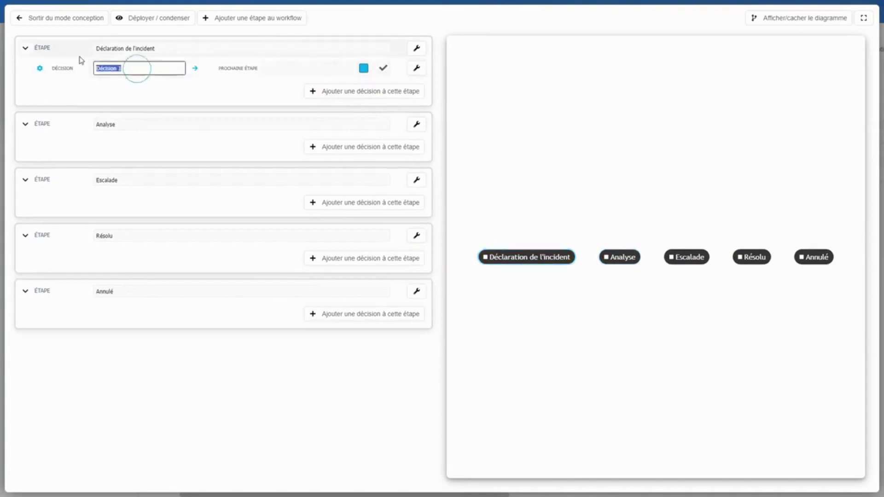
text(Envo)
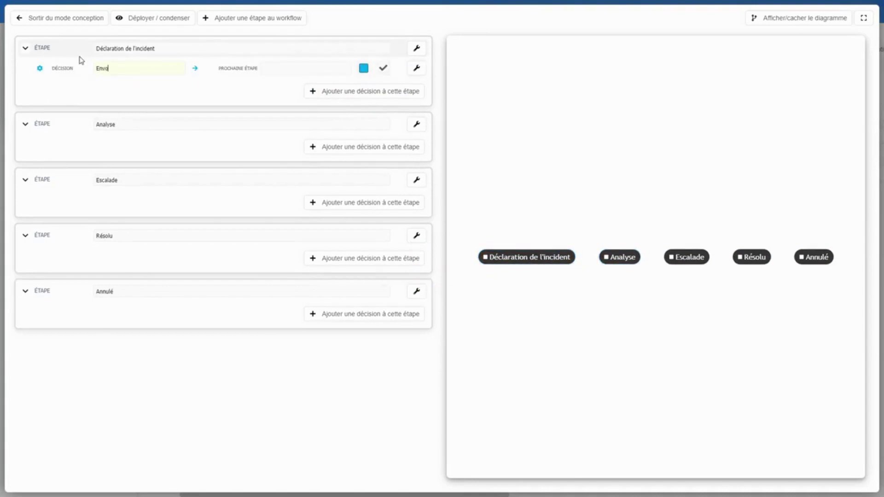
text(yue)
click(166, 87)
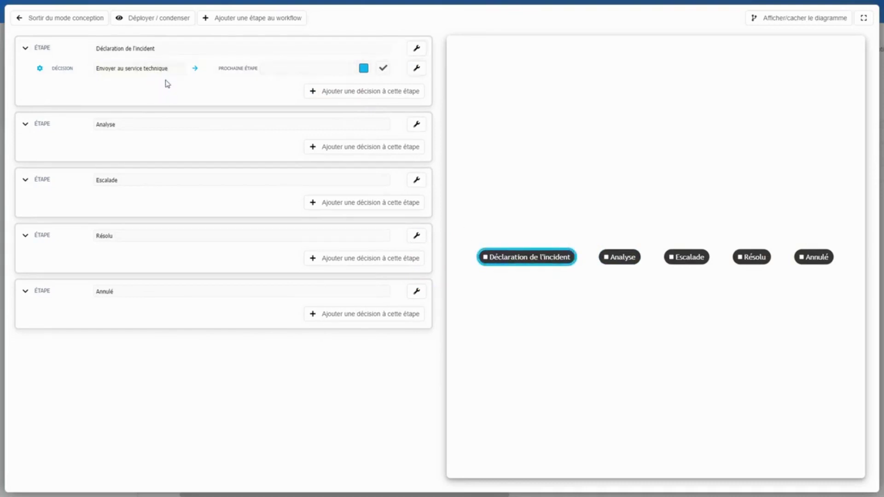
click(302, 72)
click(289, 114)
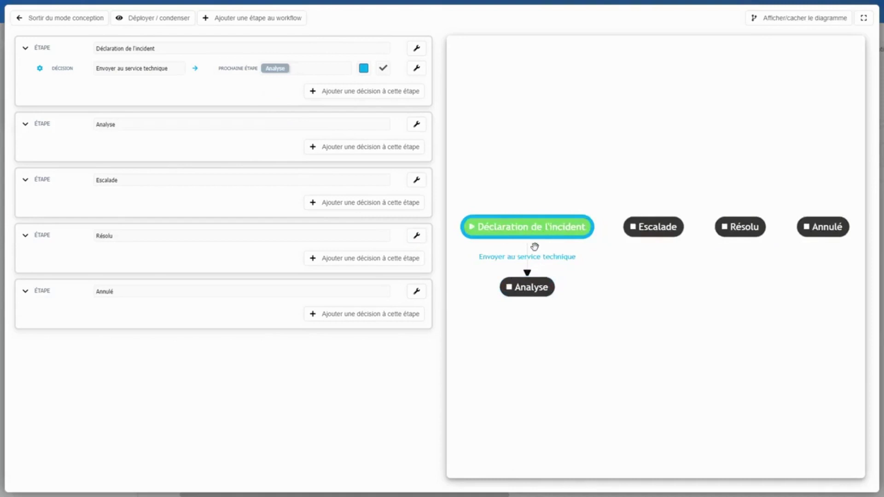
Add decisions to Analyse named 'C'est résolu' and 'C'est trop complexe'
click(349, 148)
click(365, 166)
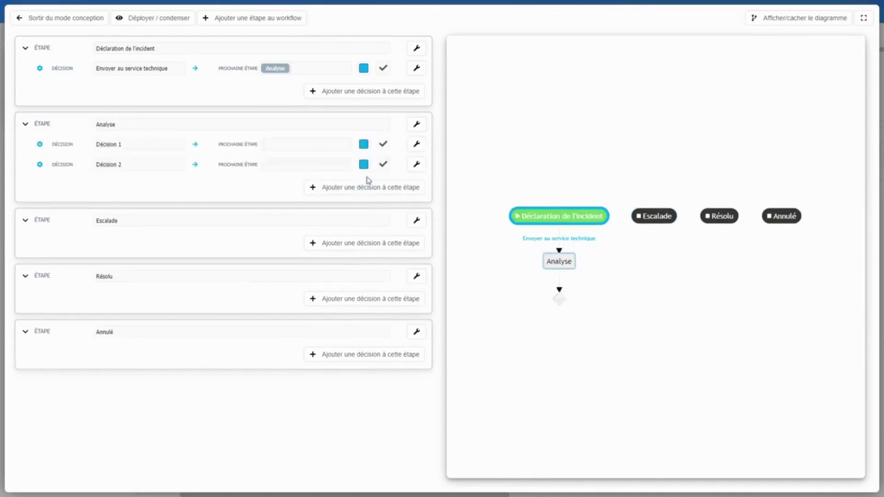
click(358, 186)
drag(148, 144, 76, 145)
text(C'est résolu)
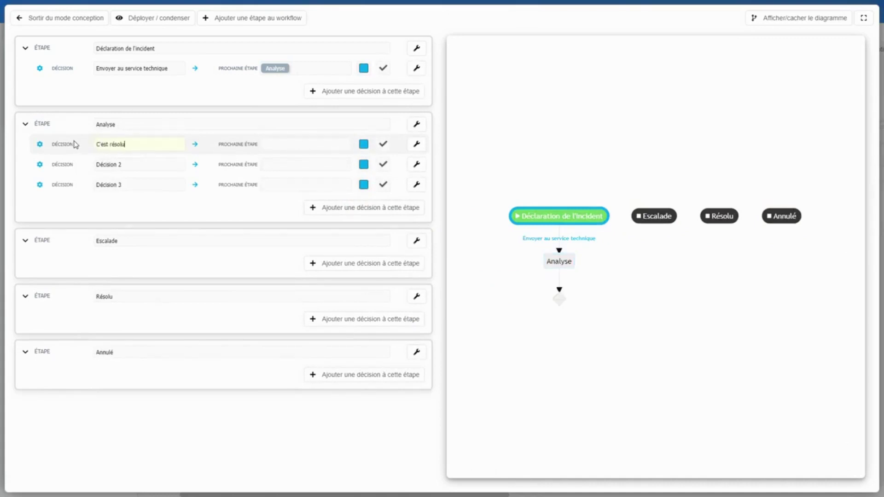
click(132, 165)
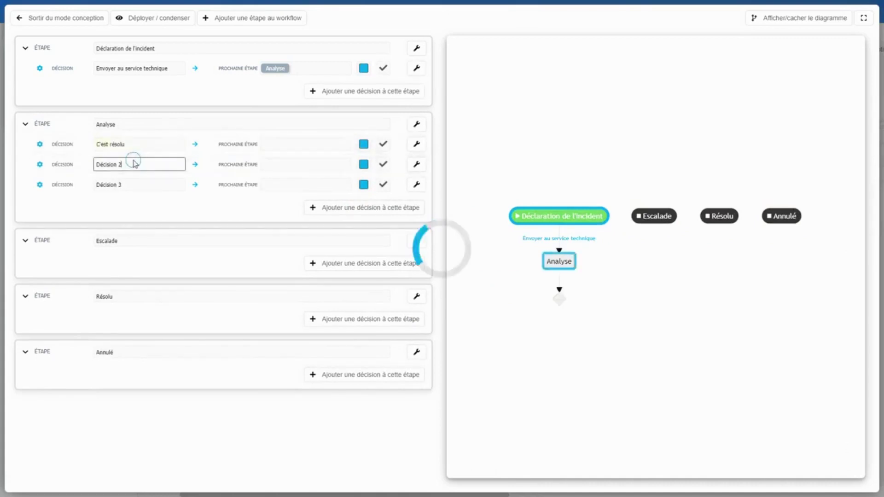
drag(132, 165, 77, 169)
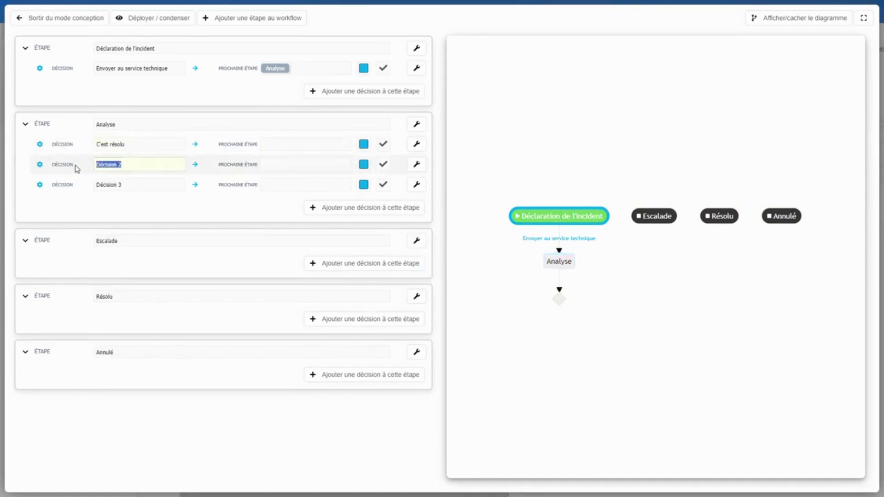
text(C'est trop complexe)
Route C'est résolu to Résolu and C'est trop complexe to Escalade
click(286, 143)
click(287, 219)
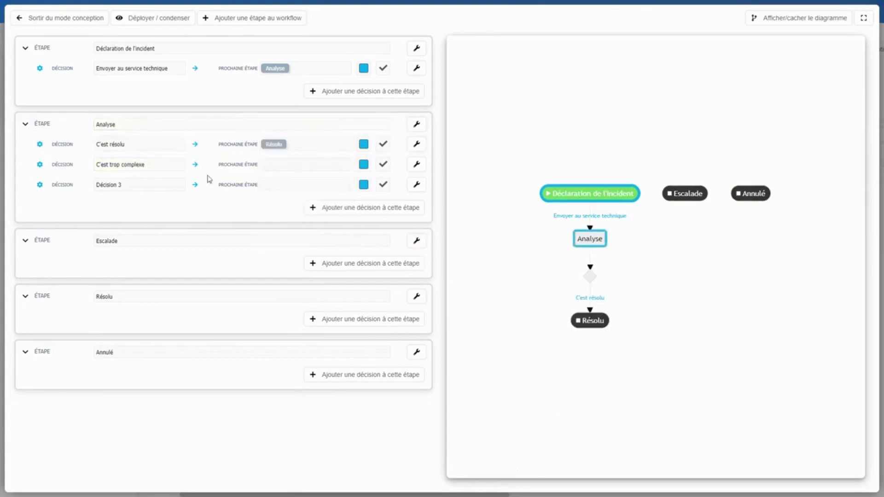
click(284, 164)
click(287, 220)
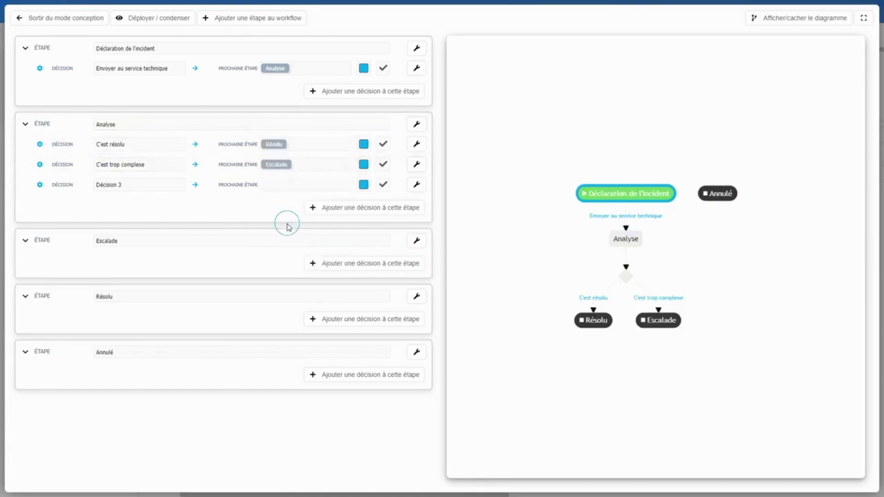
click(134, 185)
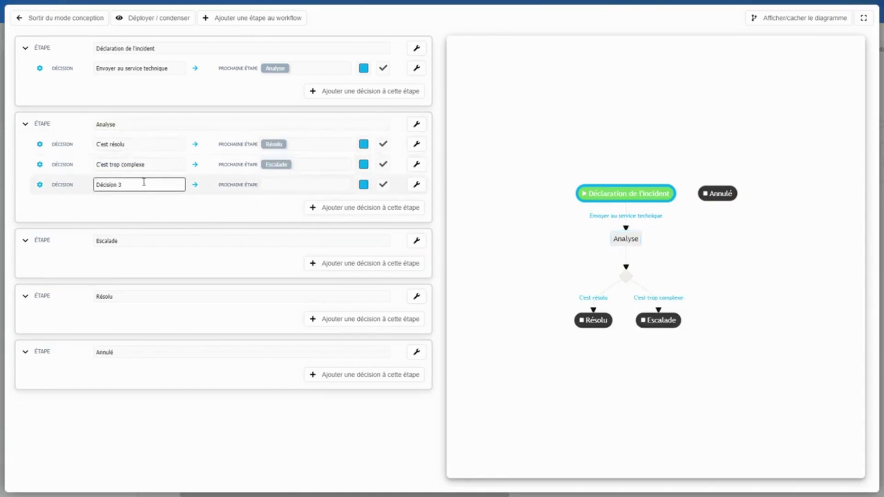
Delete the unused Décision 3 from Analyse and add two decisions to Escalade
click(417, 185)
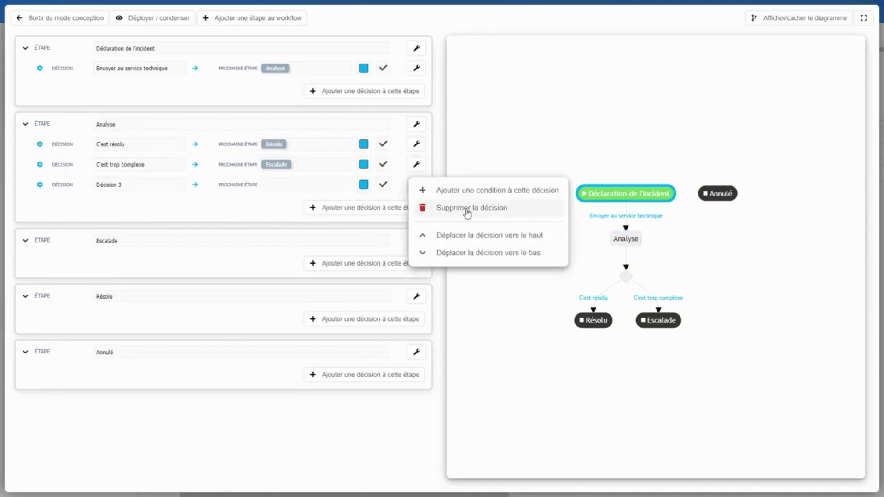
click(467, 211)
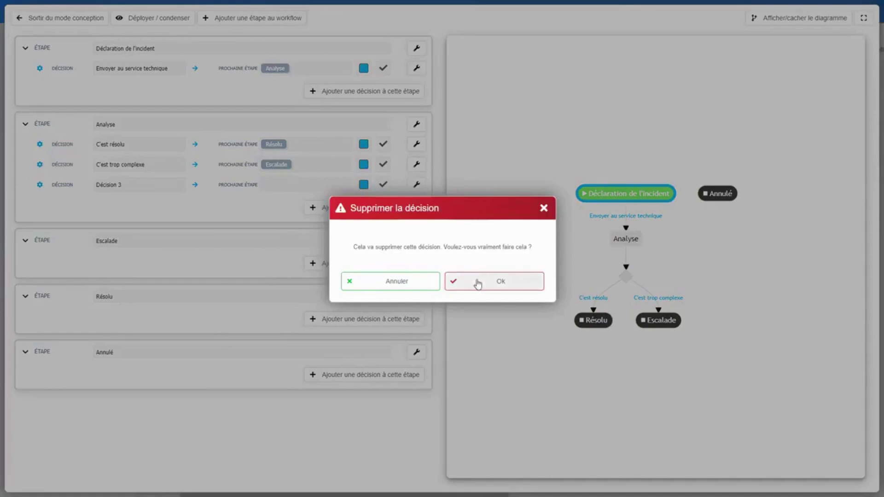
click(478, 283)
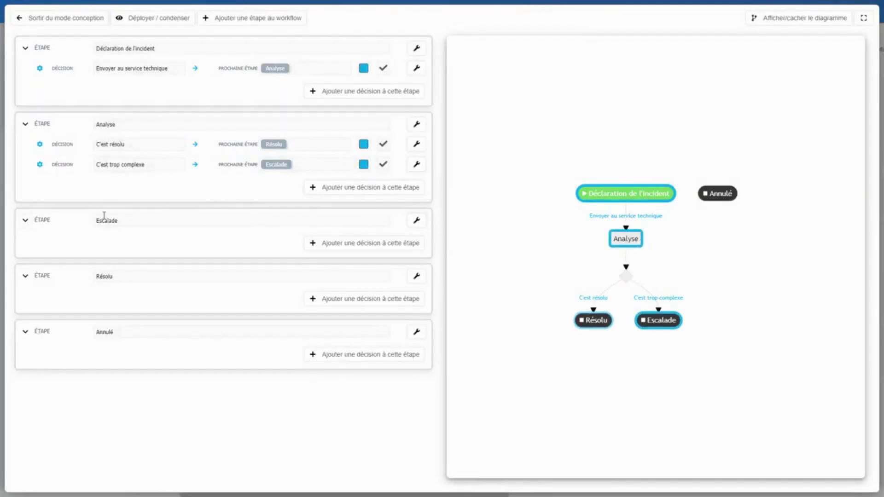
click(359, 251)
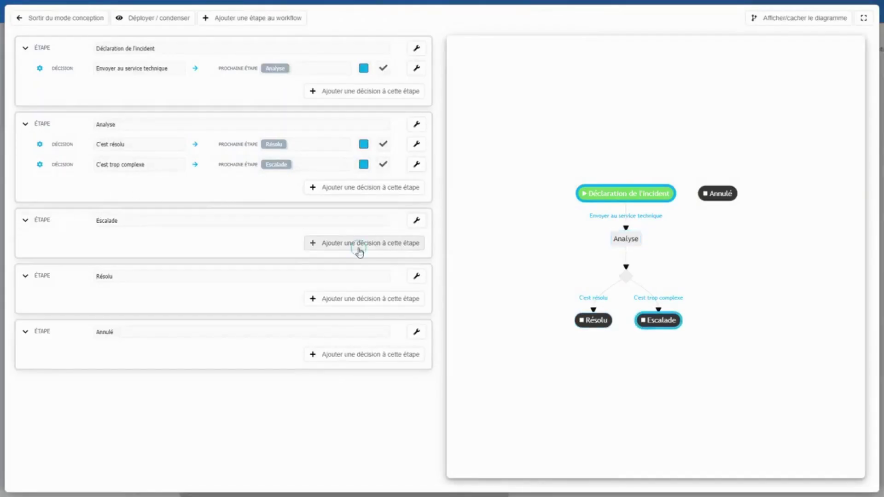
click(348, 268)
Add a third Escalade decision; name them Ok, c'est traité, Il manque des informations, Ce n'est pas un incident
click(349, 281)
click(141, 239)
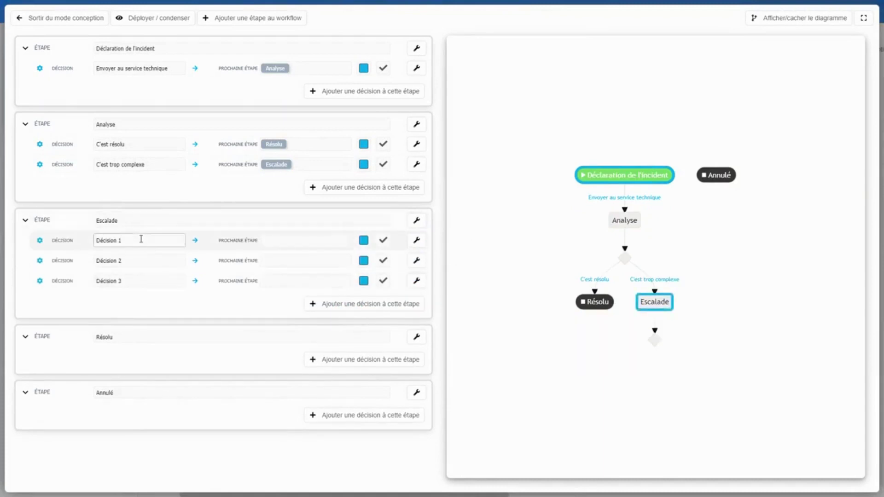
drag(141, 239, 83, 241)
text(D)
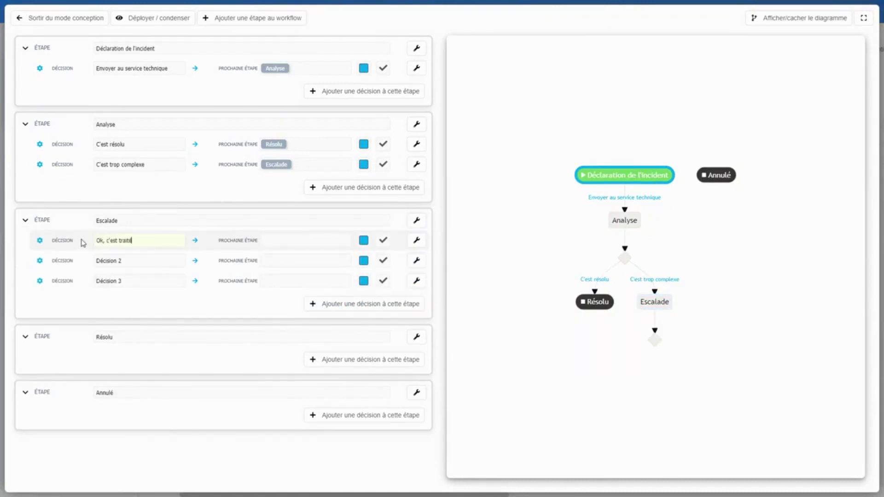
click(124, 261)
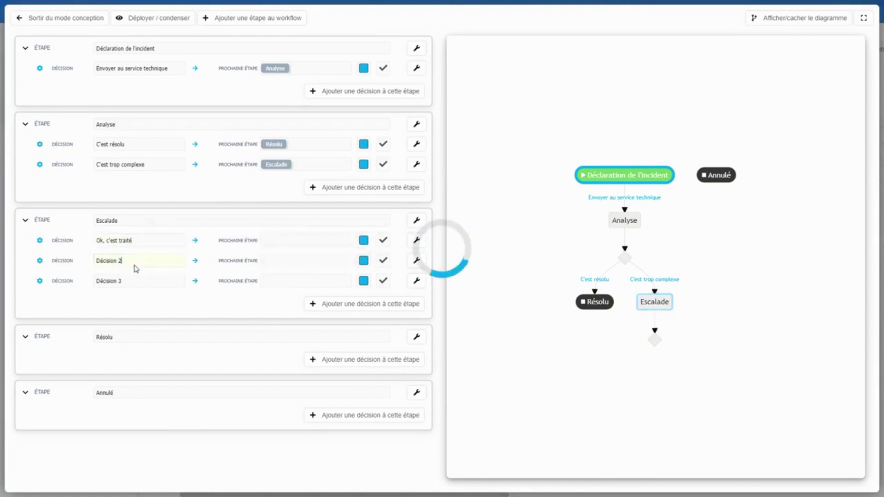
triple_click(135, 265)
text(Il manque des informations)
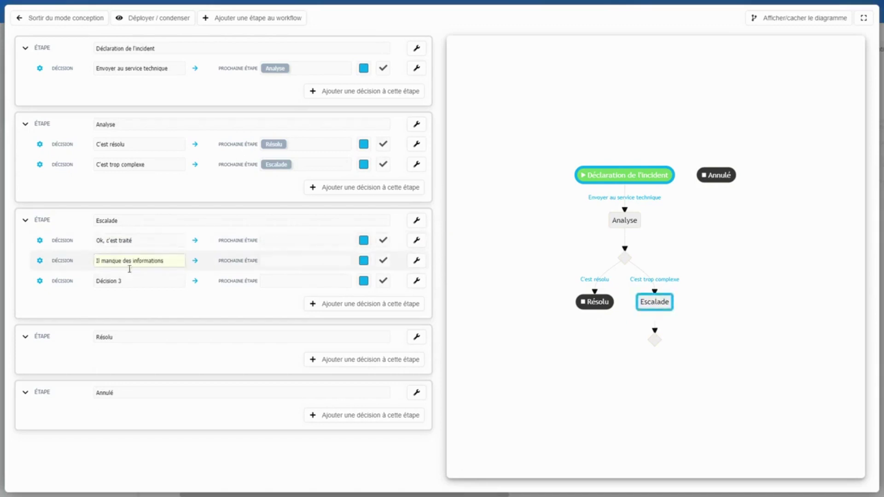
click(184, 135)
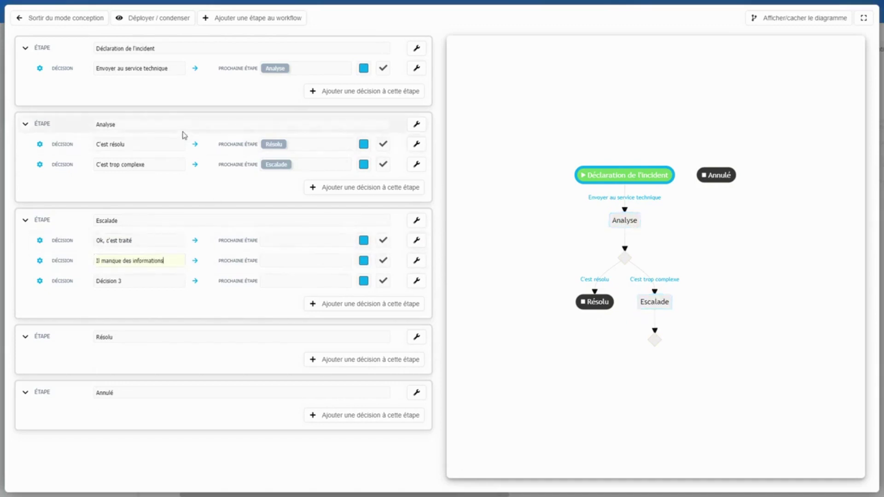
click(135, 282)
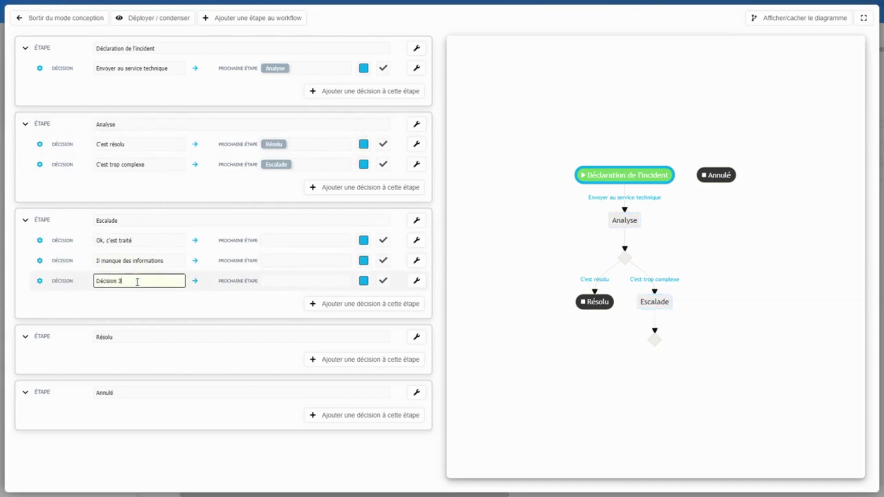
triple_click(137, 281)
text(Ce n'est pas un incident)
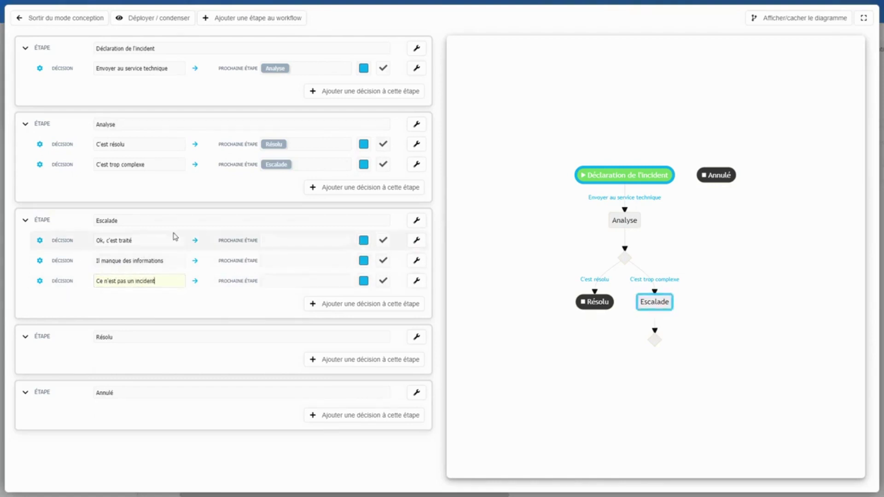
click(149, 241)
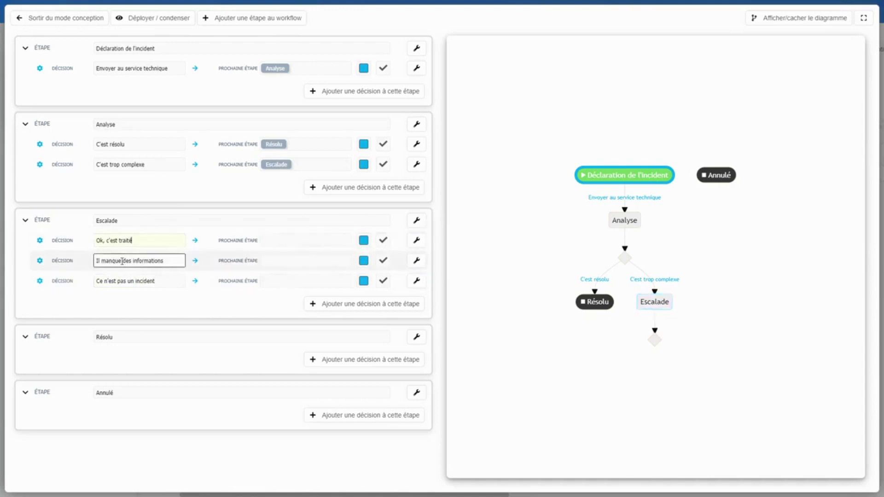
Route Ok, c'est traité to Résolu, Il manque des informations to Analyse, Ce n'est pas un incident to Annulé
click(277, 242)
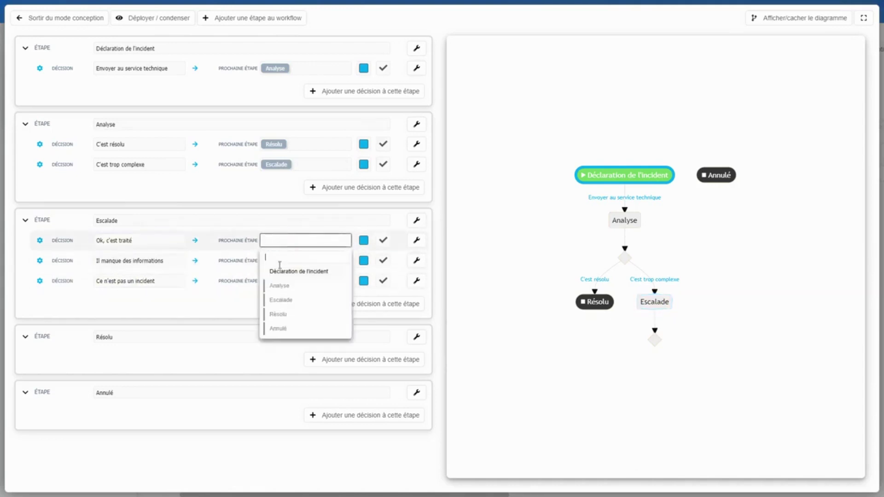
click(285, 312)
click(275, 261)
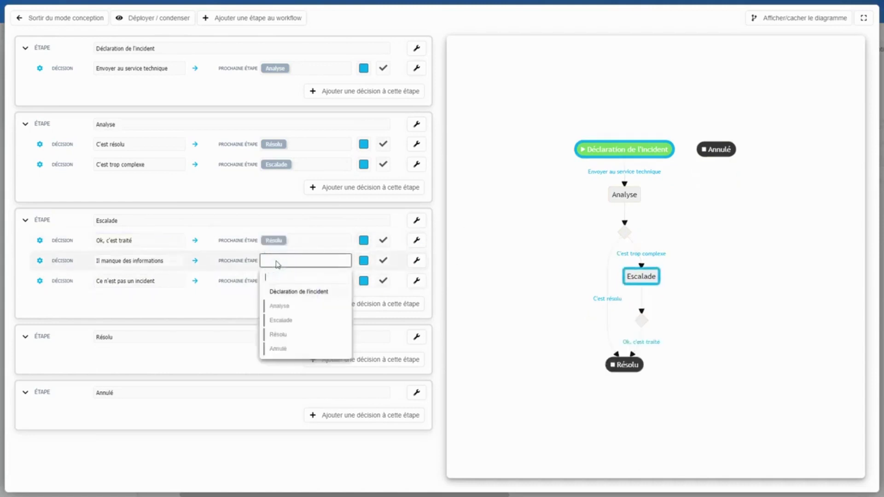
click(288, 309)
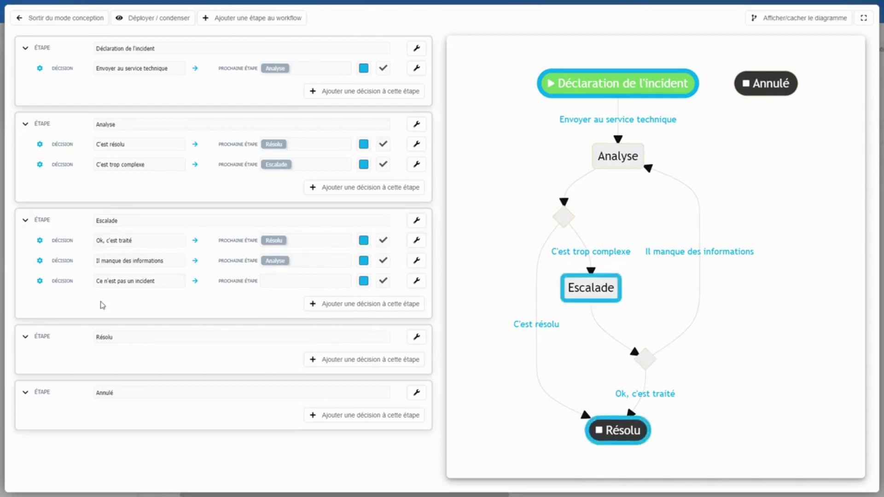
click(303, 282)
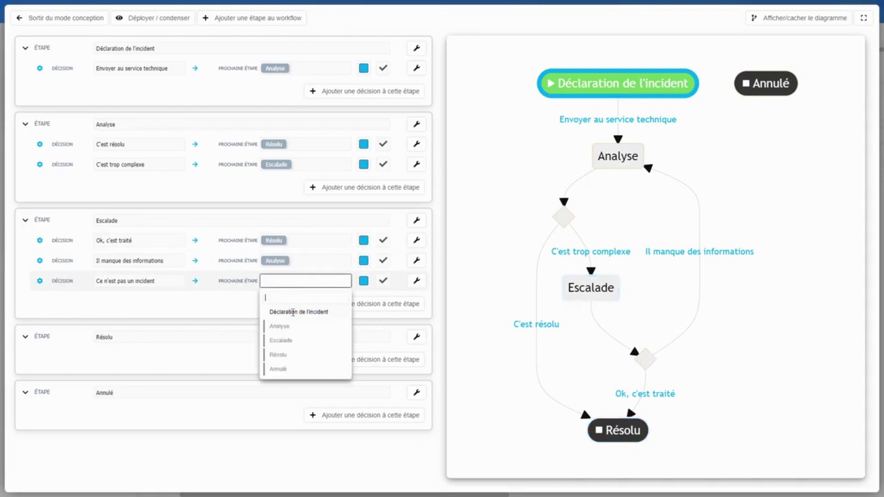
click(288, 368)
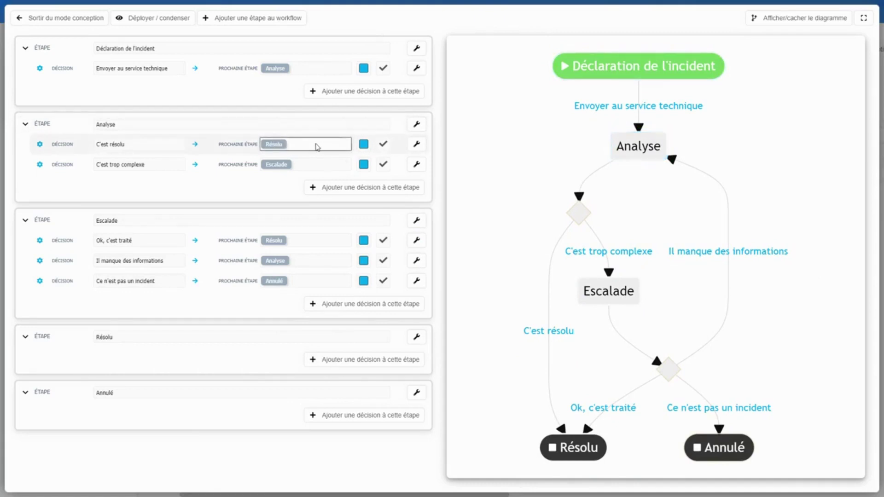
Give the Envoyer au service technique decision a paper-plane icon
click(300, 69)
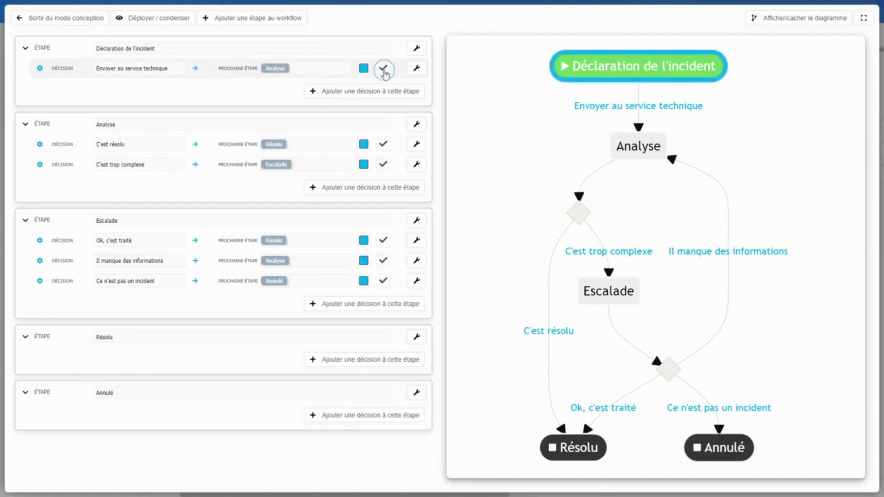
click(383, 70)
click(430, 106)
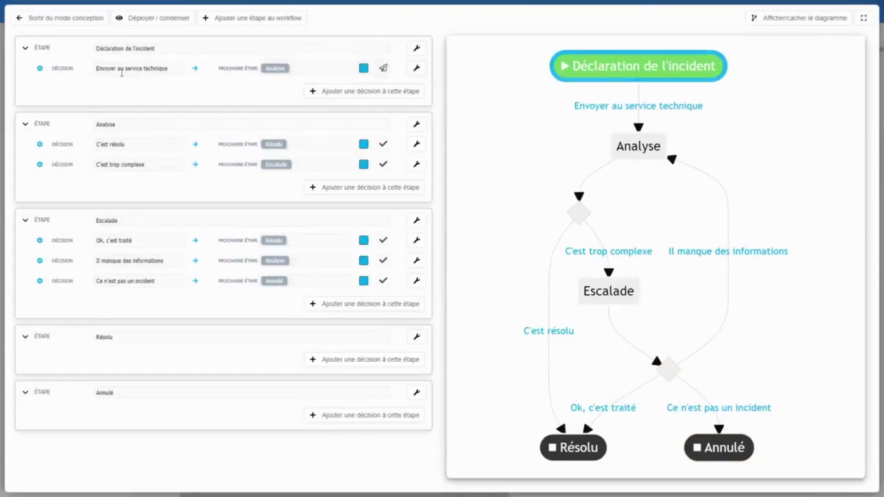
click(140, 68)
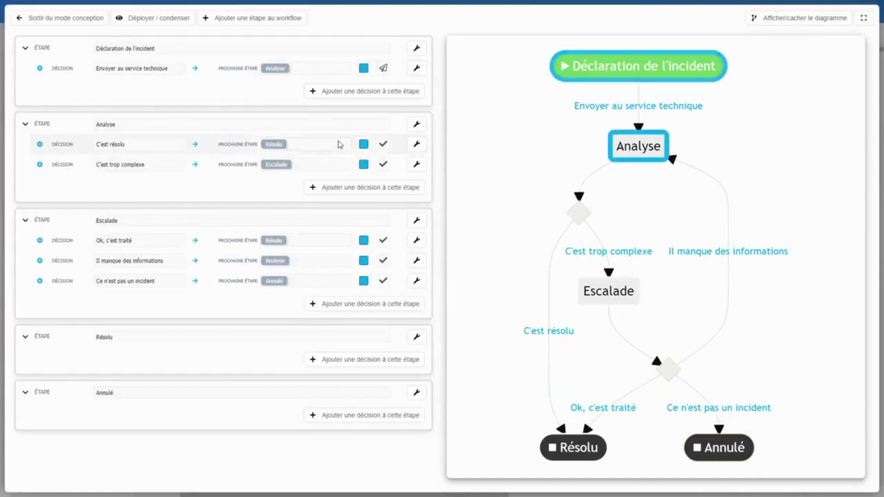
Colour C'est résolu green, and C'est trop complexe pink with a smiley icon
click(365, 144)
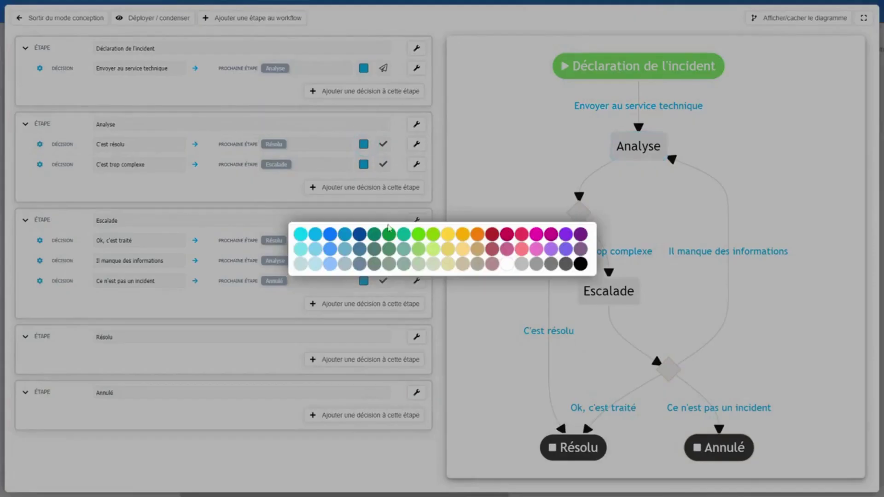
click(419, 236)
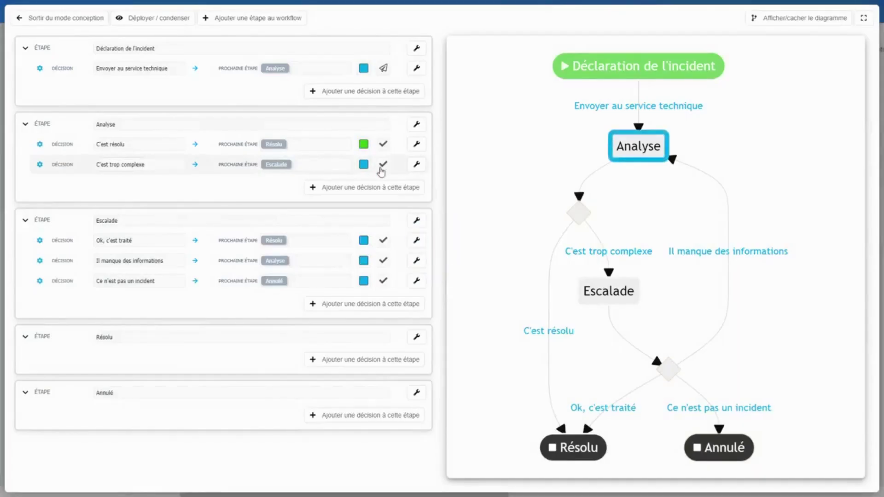
click(363, 165)
click(522, 237)
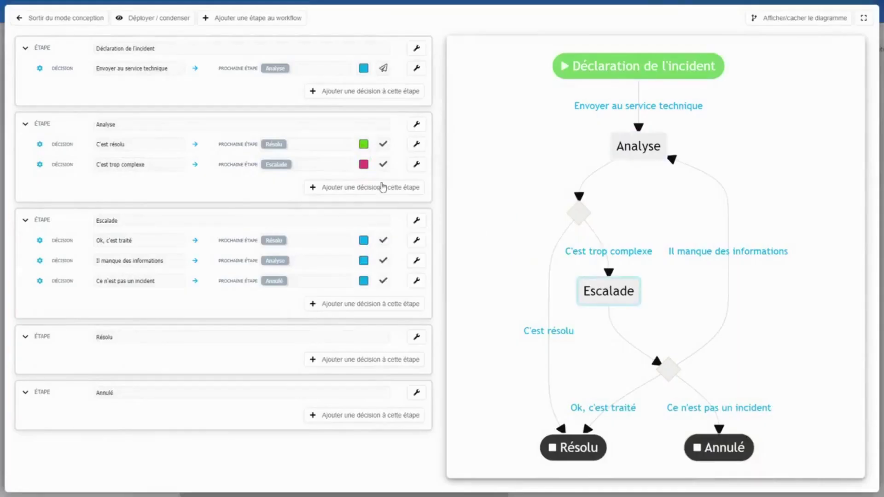
click(384, 166)
click(549, 251)
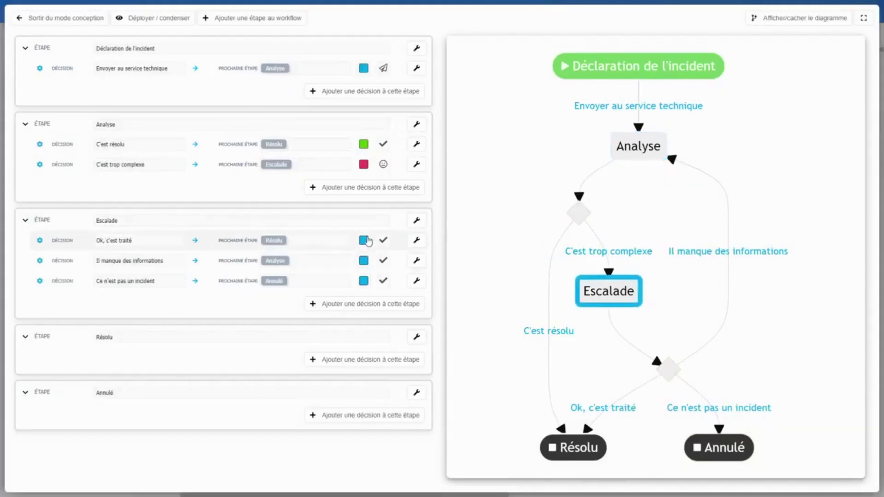
Colour Ok, c'est traité green and Ce n'est pas un incident pink; add undo and cross icons
click(364, 240)
click(423, 237)
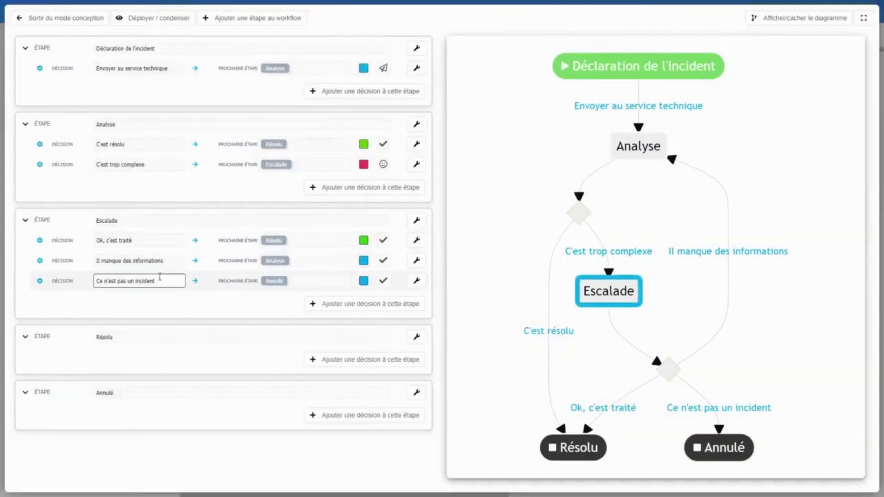
click(364, 281)
click(522, 234)
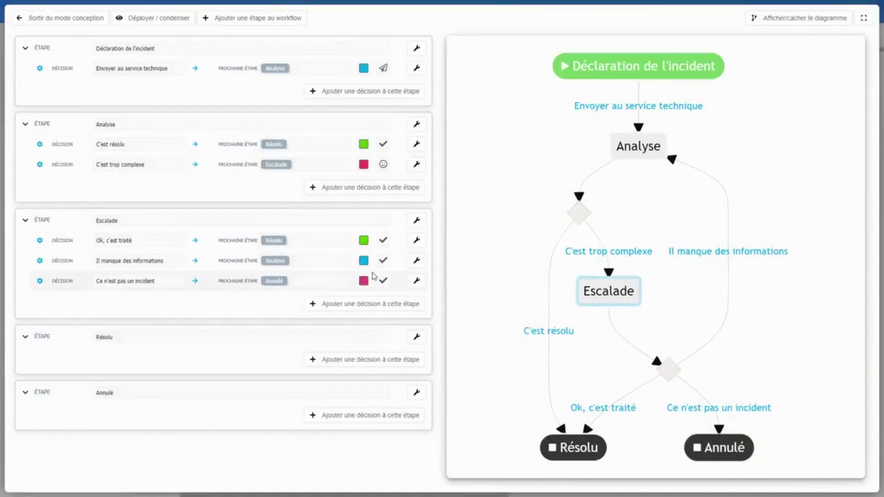
click(381, 262)
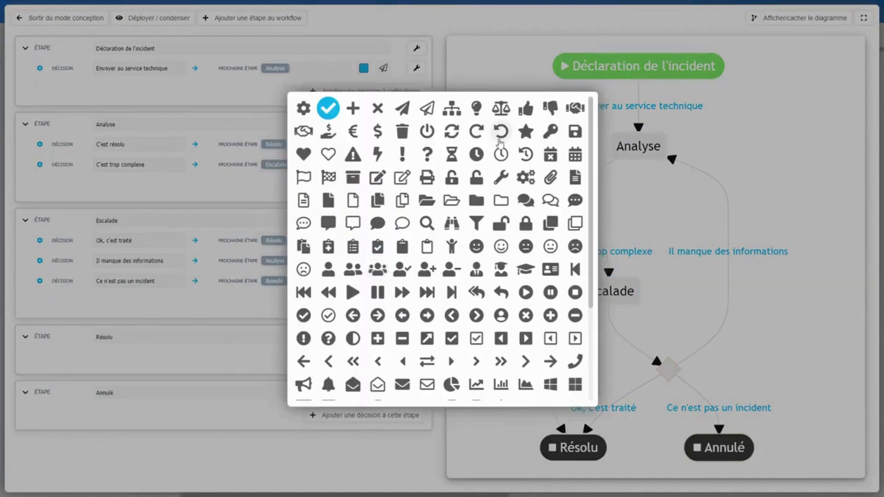
click(503, 135)
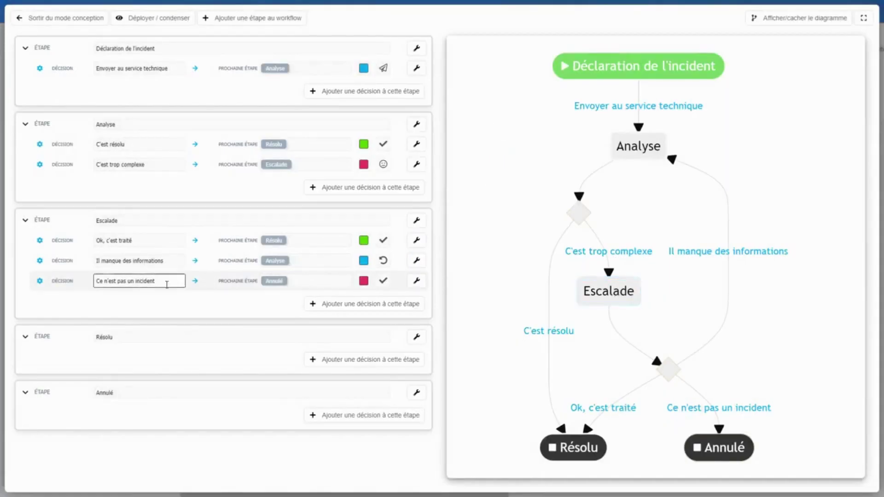
click(384, 281)
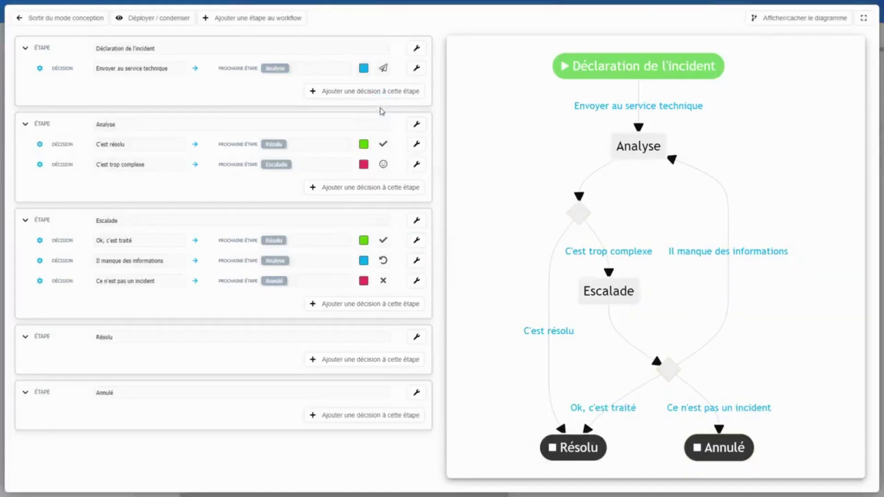
click(377, 109)
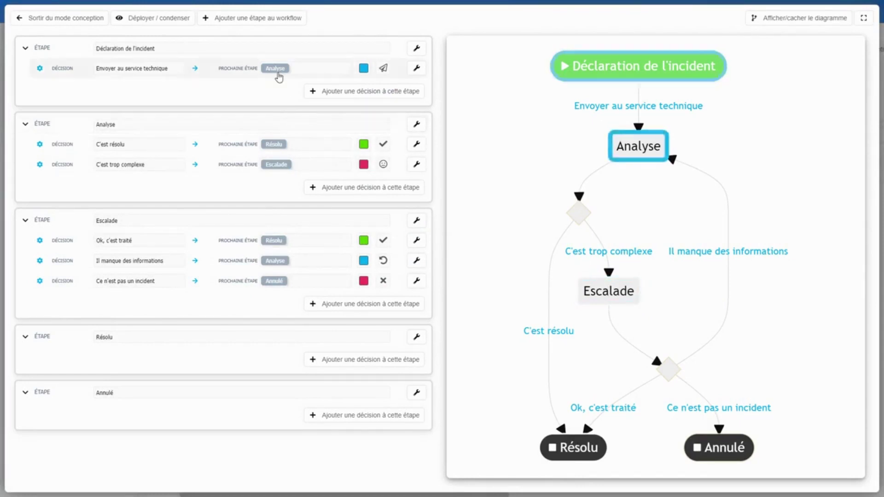
Open the Analyse step's actors and try specific people, cancelling without adding anyone
click(417, 125)
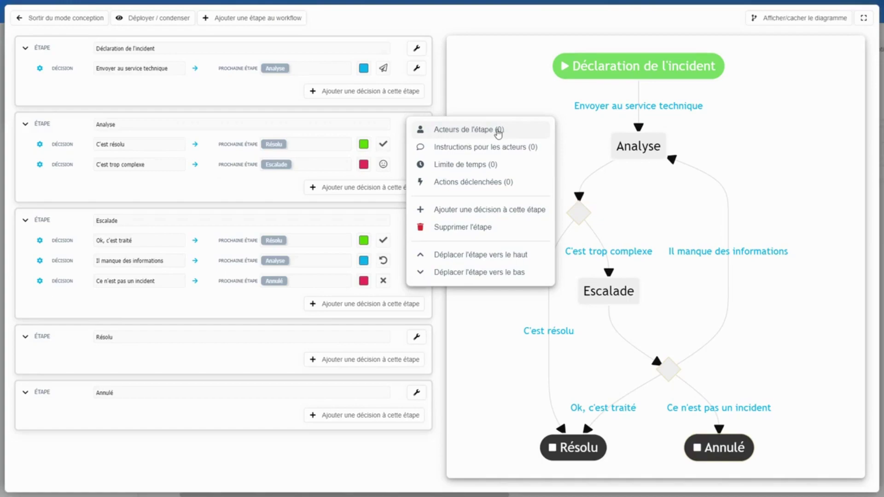
click(498, 133)
click(416, 257)
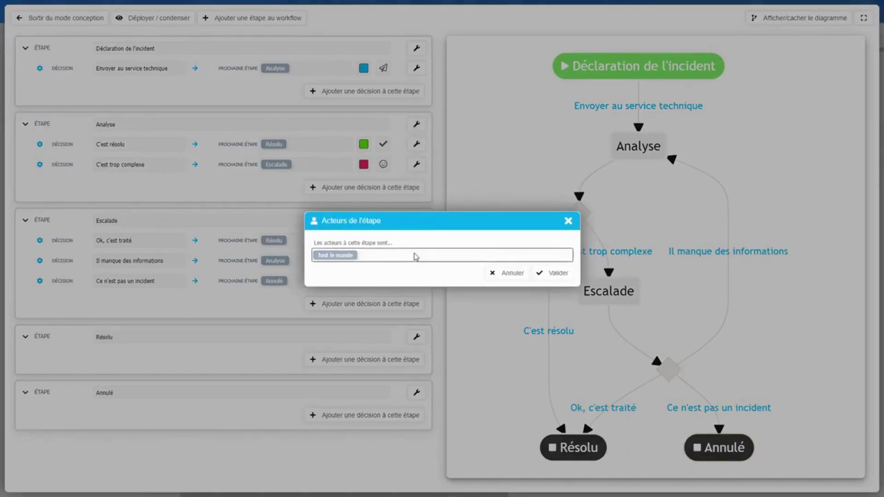
click(408, 257)
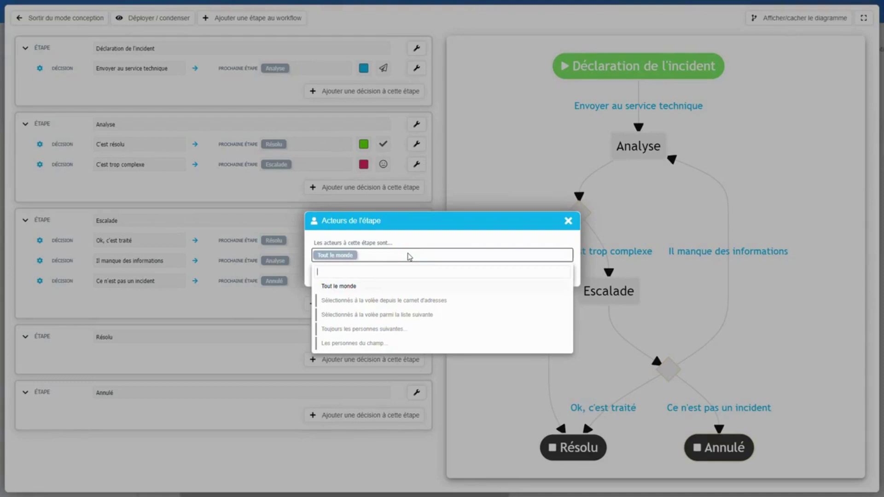
click(385, 329)
click(345, 289)
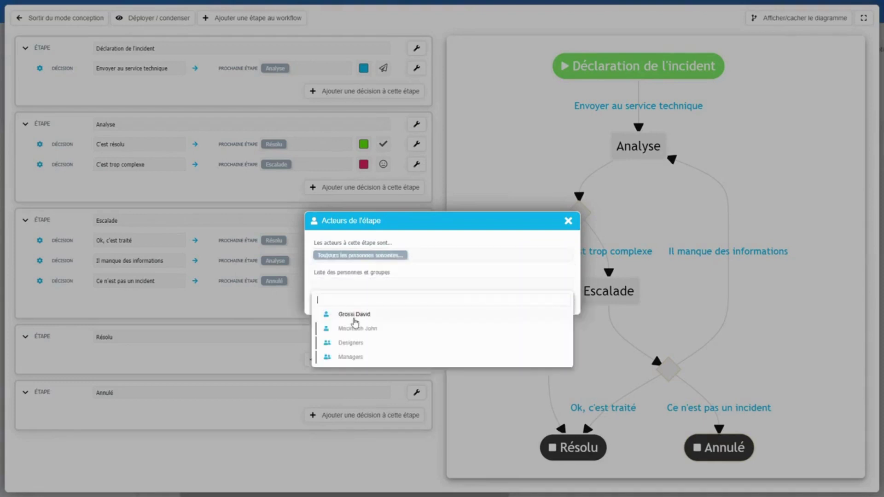
key(Escape)
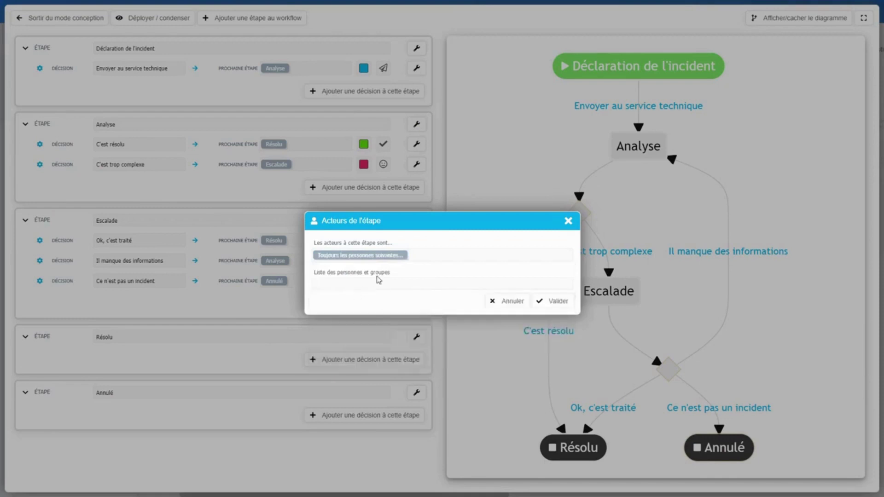
Set the Analyse step's actors to Tout le monde and confirm
click(432, 258)
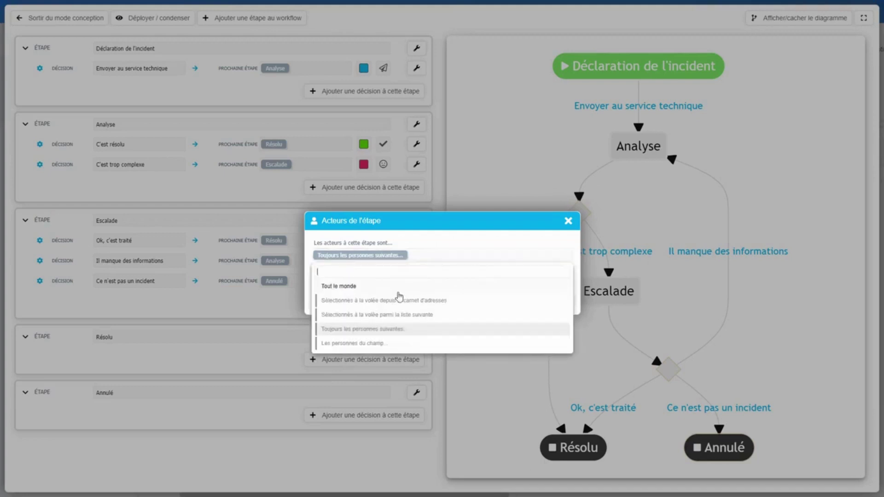
click(380, 303)
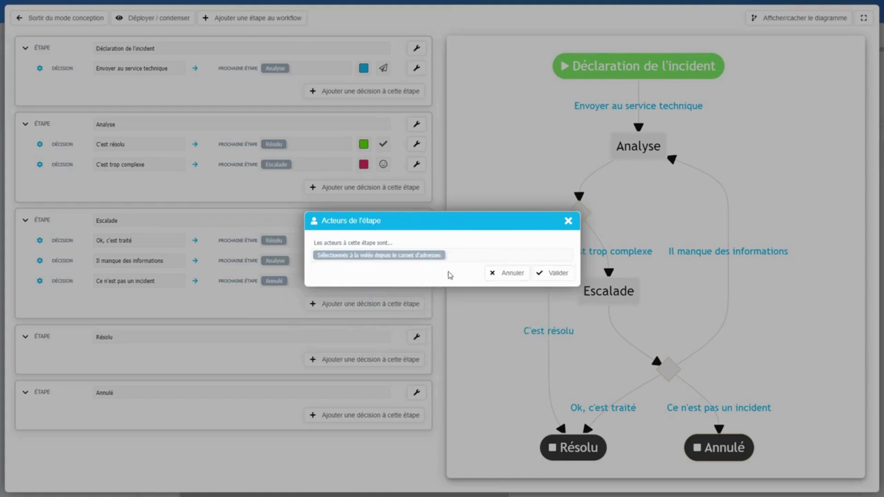
click(371, 257)
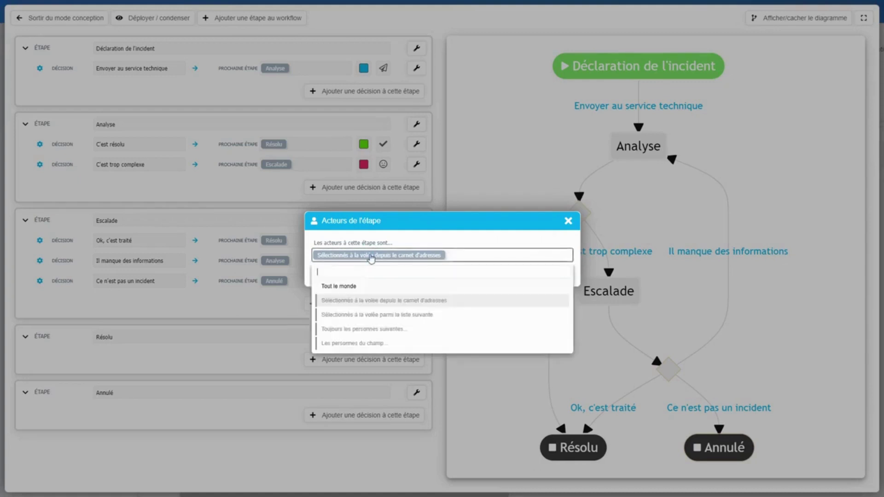
click(349, 287)
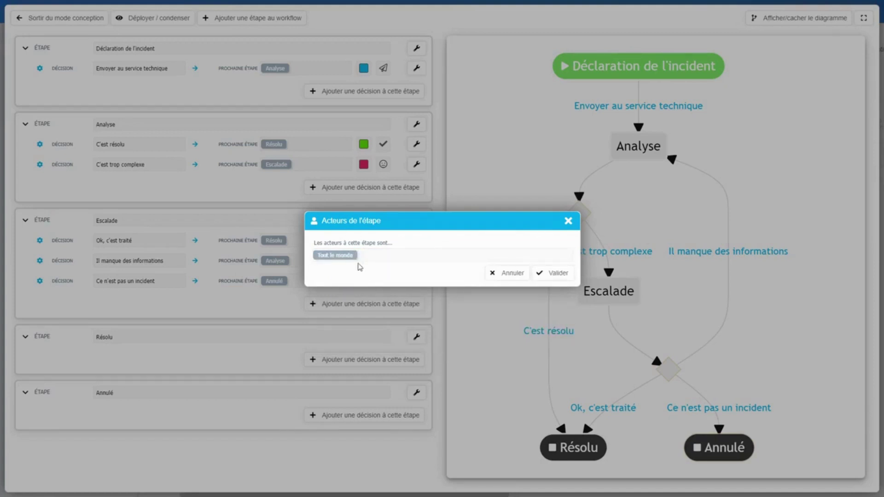
click(471, 153)
click(417, 124)
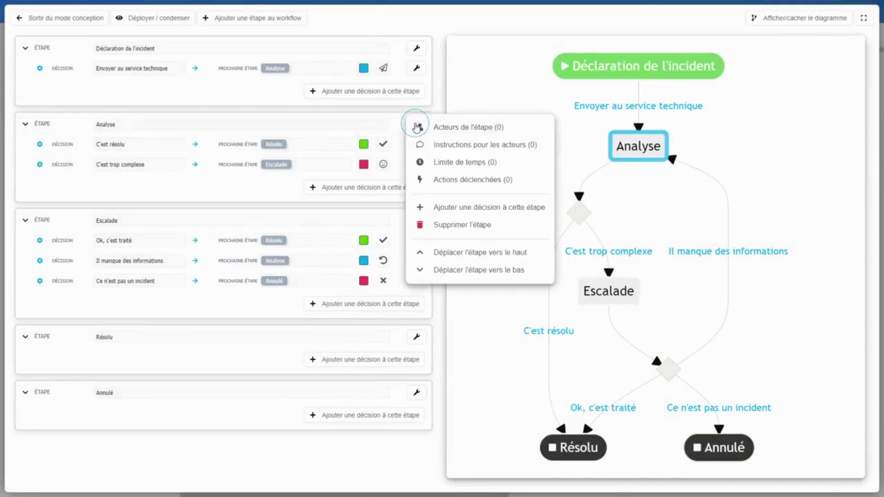
Add the instruction lines '- Instruction 1' to '- Instruction 3' to Déclaration de l'incident and save
click(418, 49)
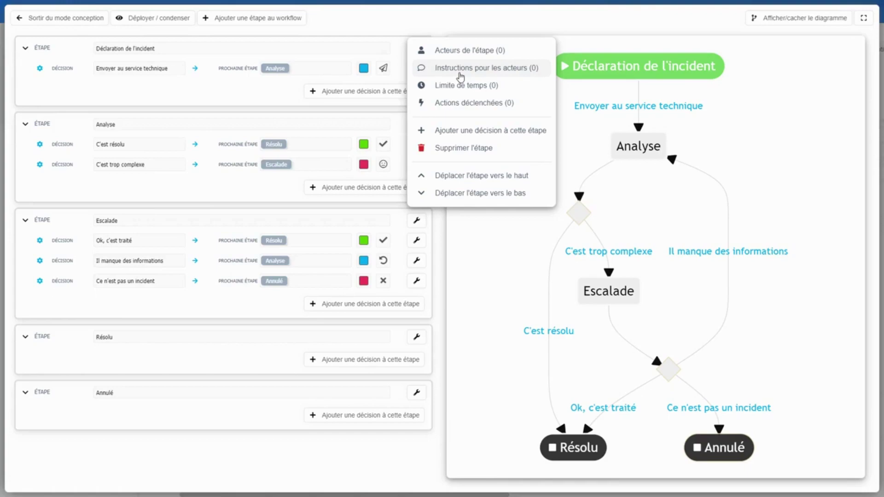
click(460, 69)
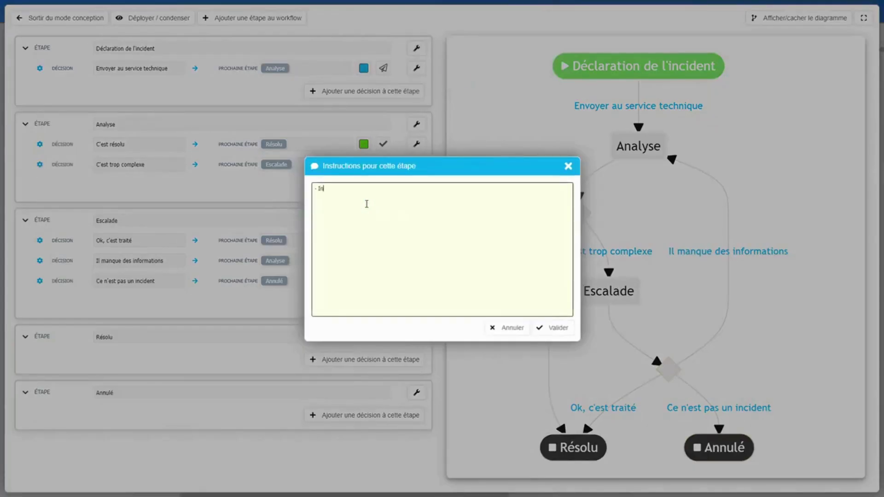
text(- Instr)
key(End)
key(Return)
key(ctrl+v)
key(Return)
key(ctrl+v)
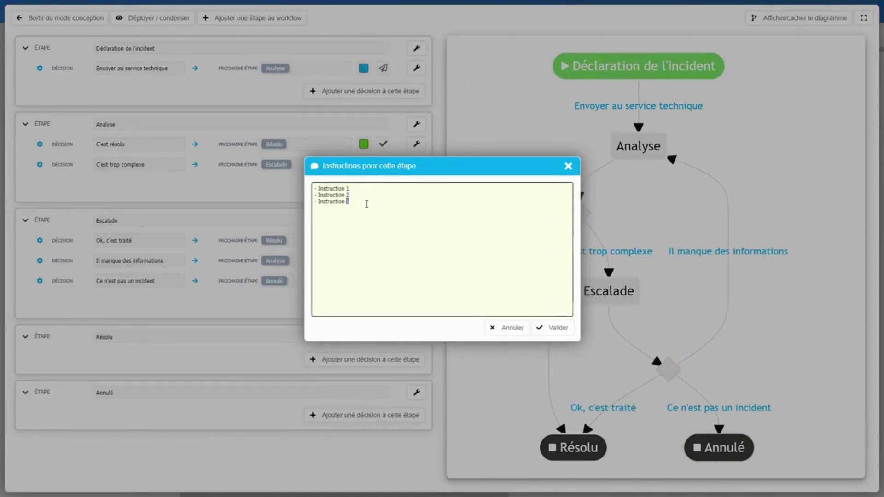
click(550, 328)
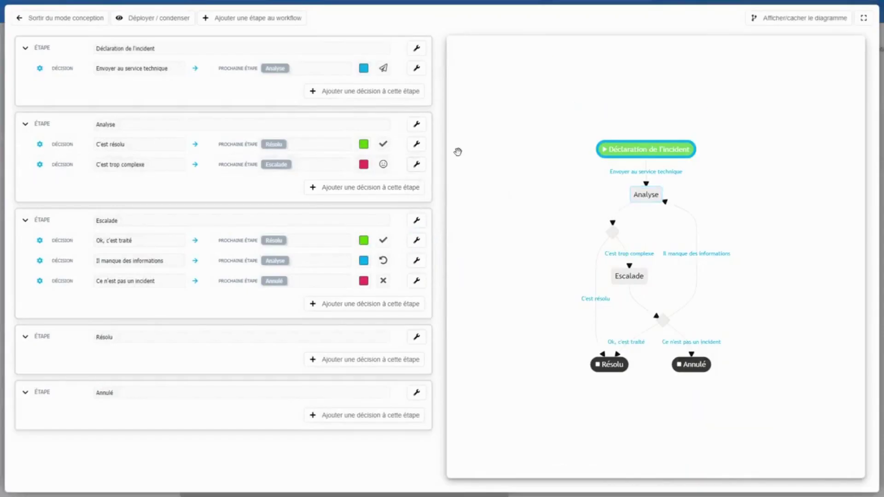
Add an email action on the Analyse step sent to Les acteurs de l'étape
click(417, 126)
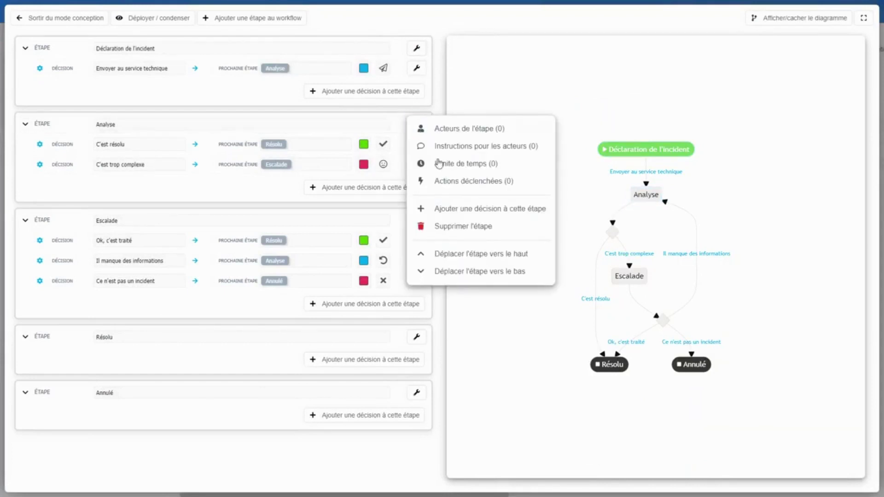
click(476, 184)
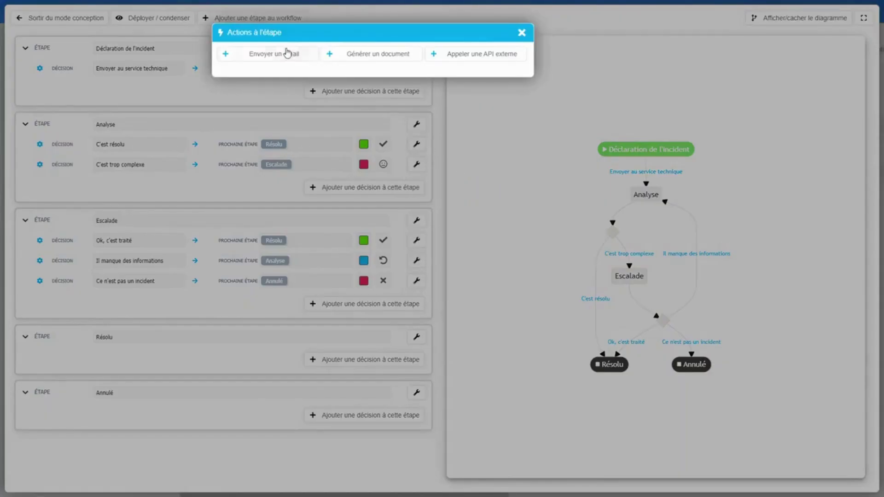
click(266, 56)
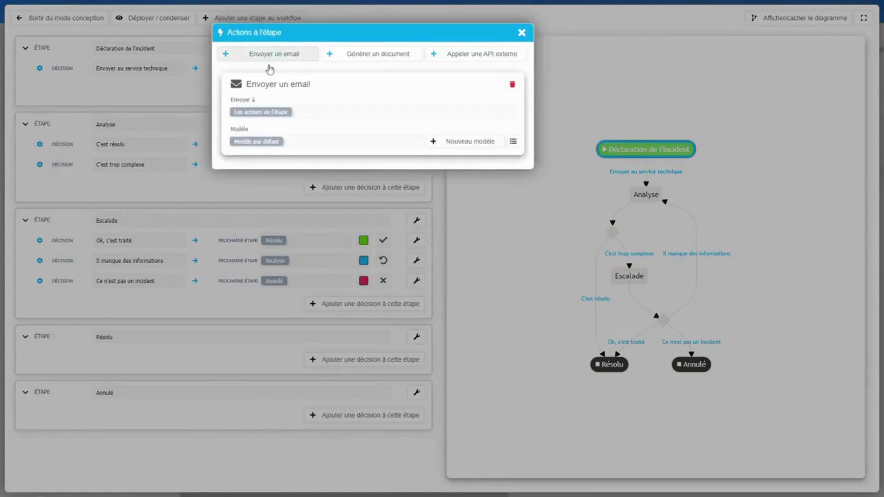
click(323, 113)
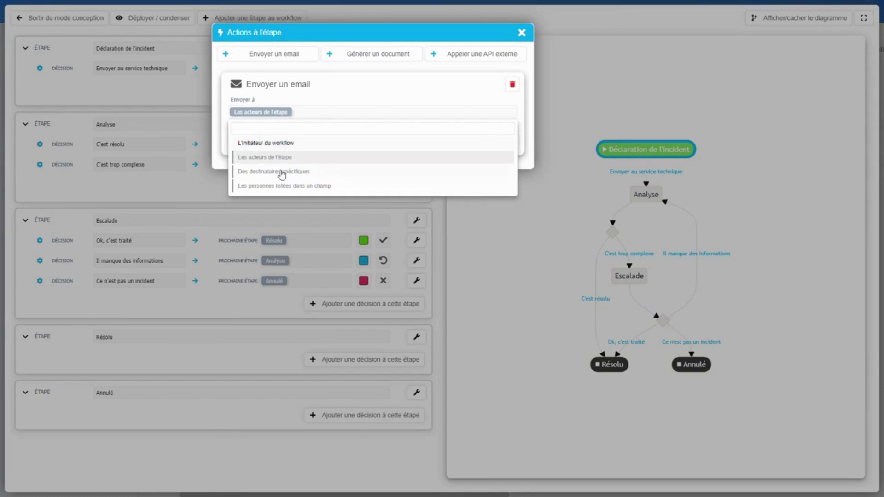
click(357, 84)
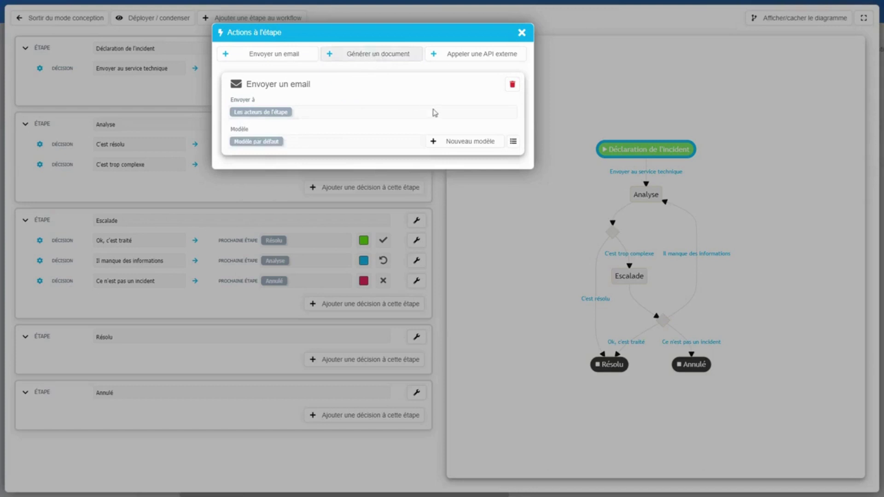
Remove the extra external API call action and close the step actions settings
click(479, 56)
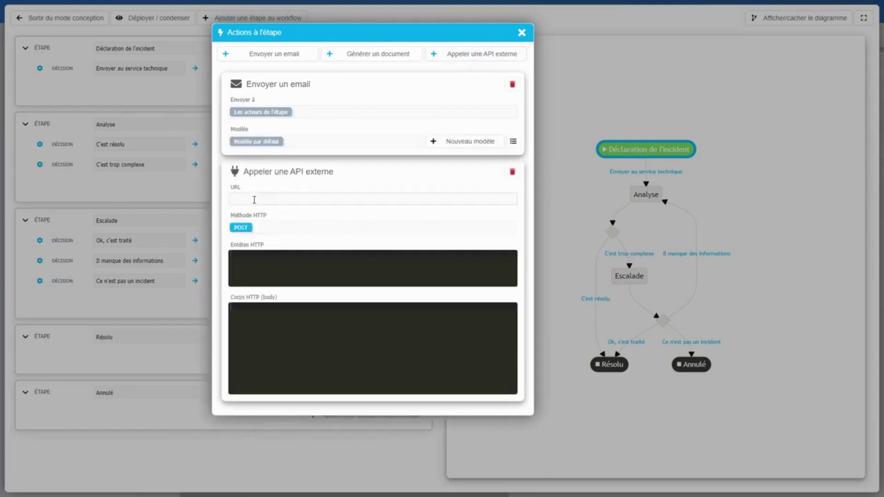
click(249, 263)
click(512, 172)
click(503, 284)
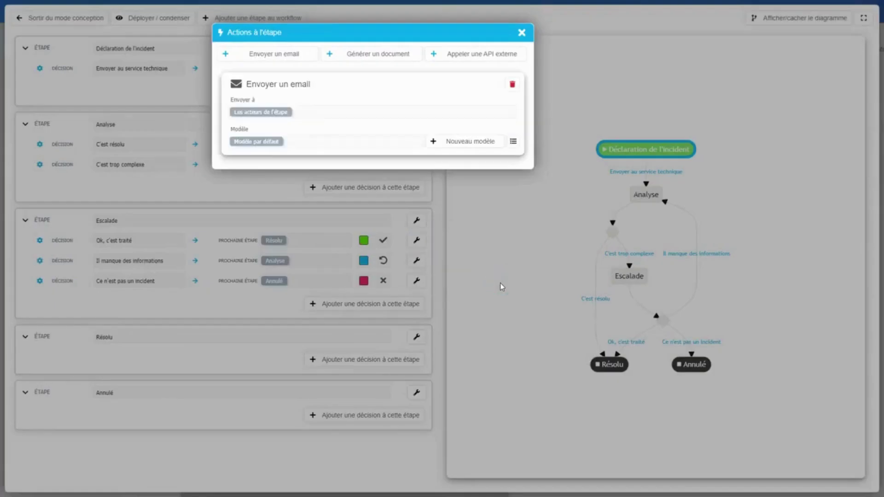
click(470, 274)
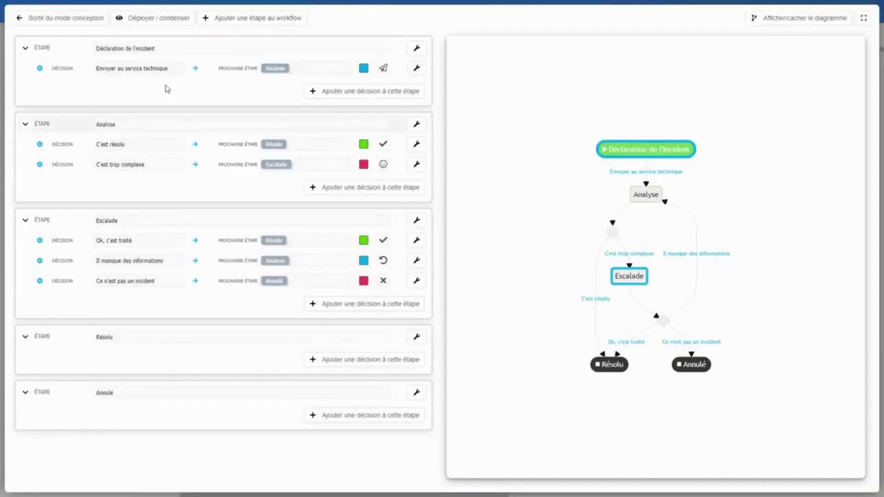
Exit workflow design and switch between the incident form and workflow diagram
click(54, 18)
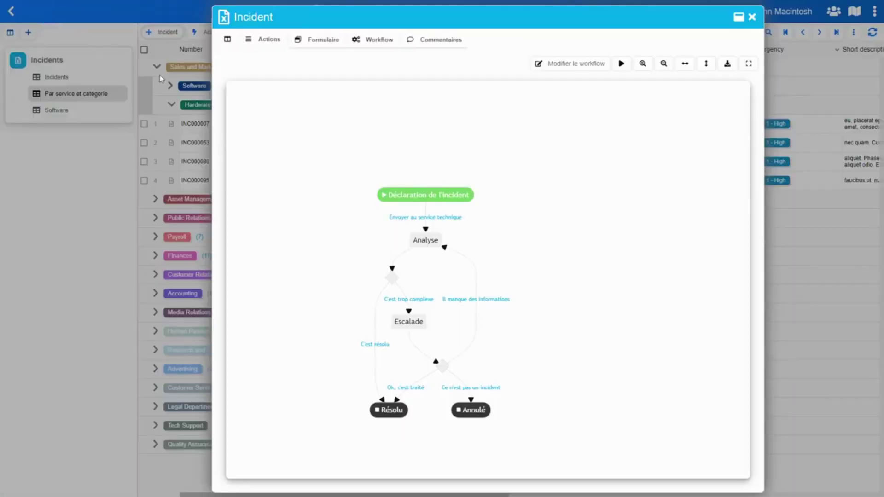
scroll(467, 177, up, 3)
scroll(466, 180, down, 1)
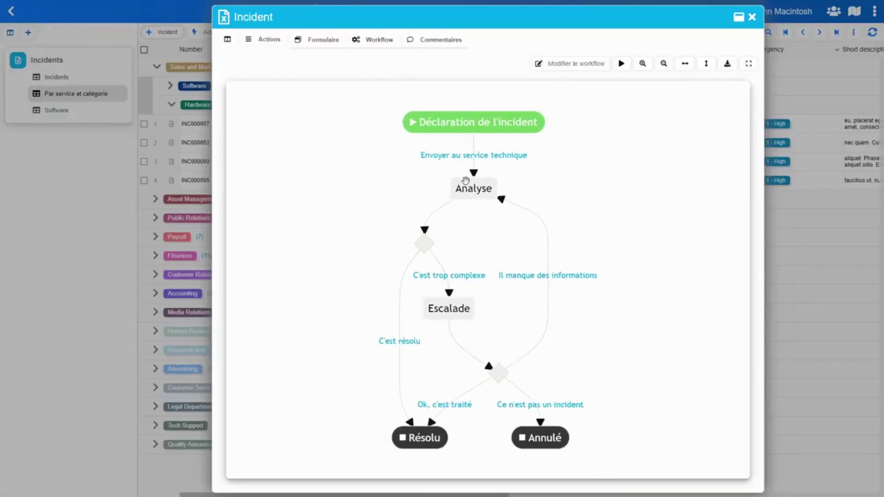
click(321, 43)
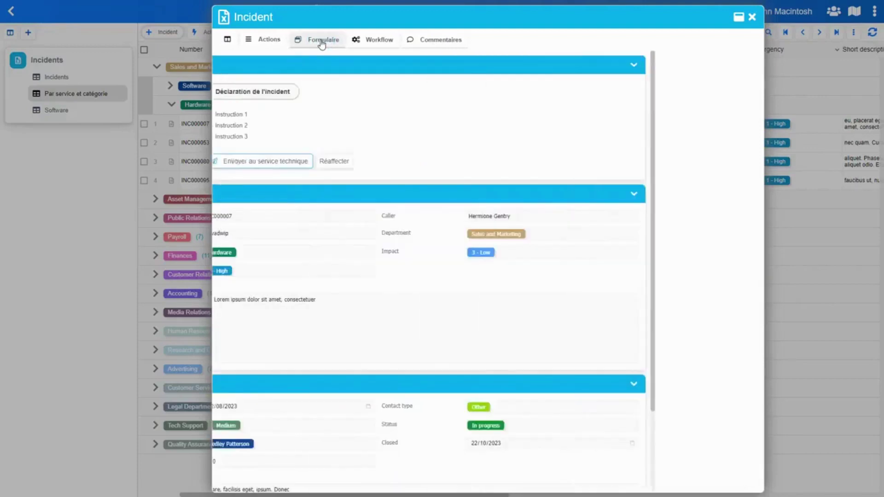
click(381, 41)
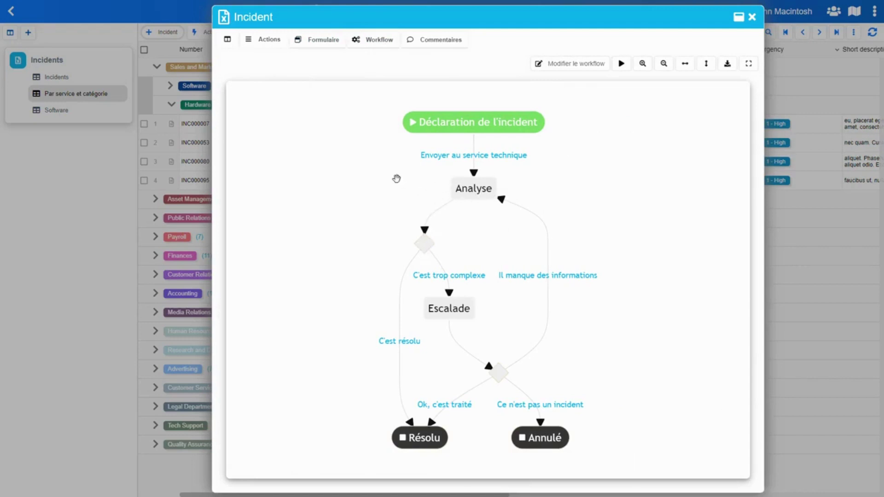
Re-enter and leave design, then inspect the form's État du workflow section
click(573, 65)
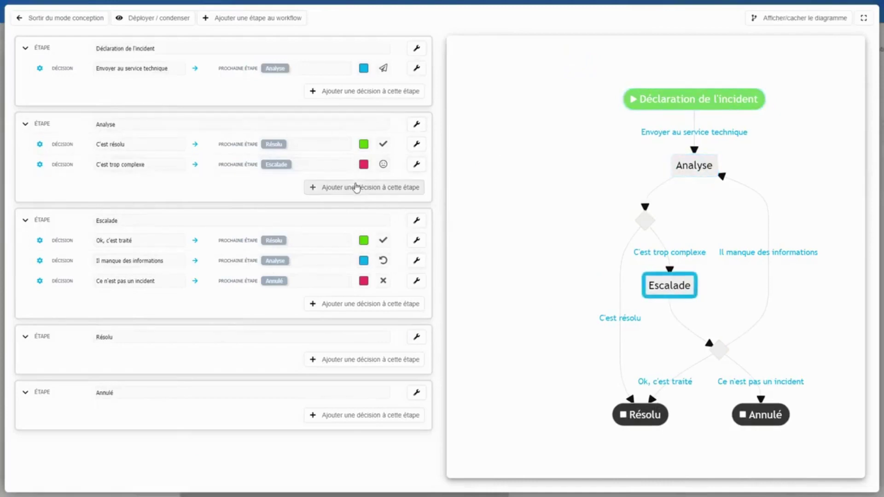
click(63, 19)
click(323, 40)
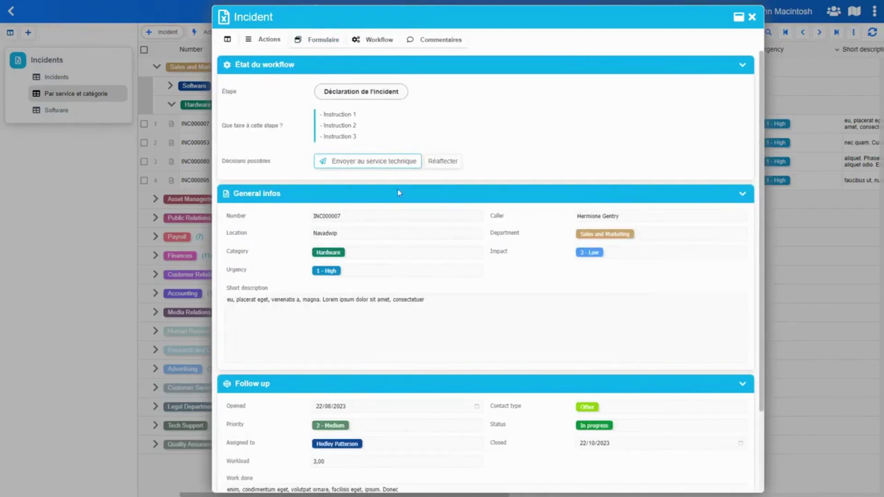
click(375, 213)
click(250, 70)
click(261, 67)
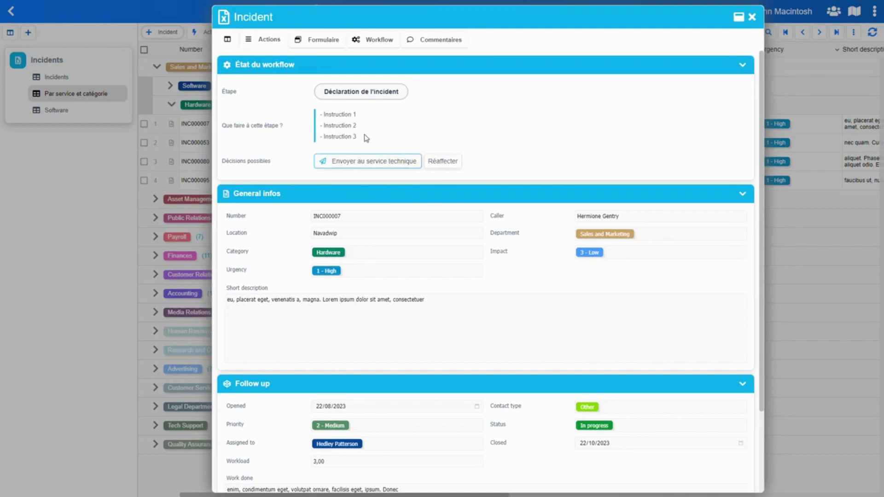
Cancel a reassignment, then send INC000007 to the technical service with the comment URGENT
click(443, 162)
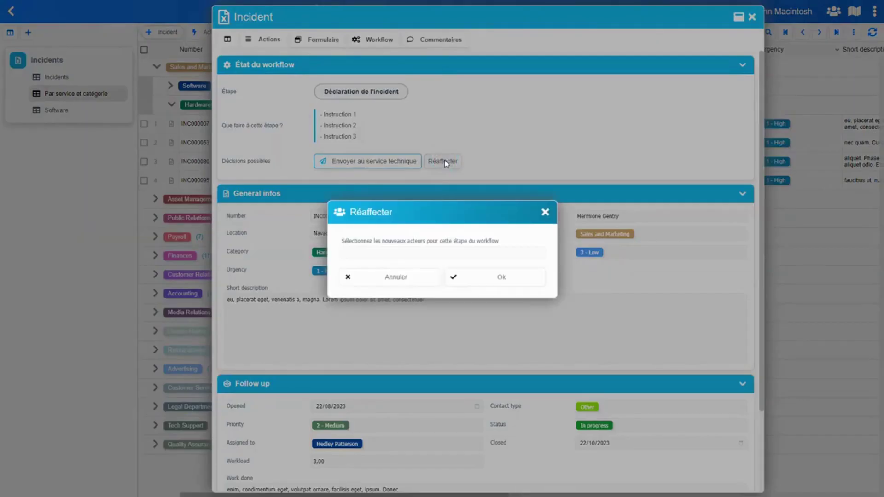
click(394, 282)
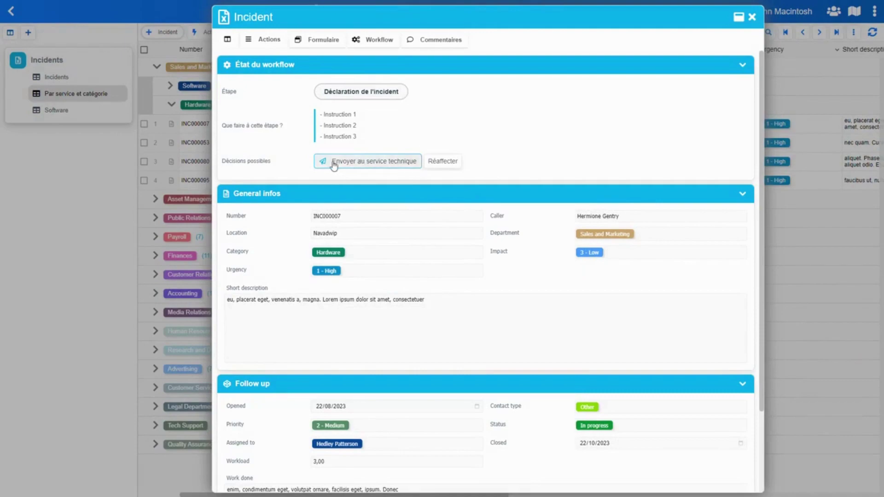
click(368, 168)
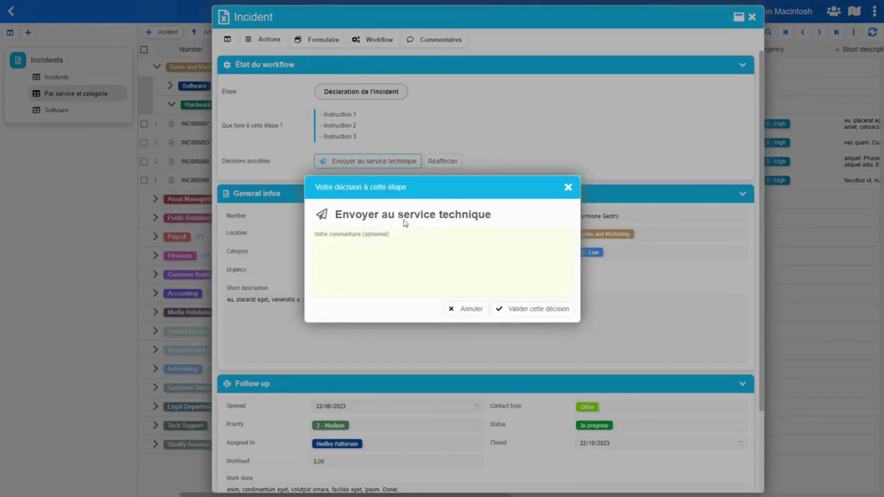
click(366, 238)
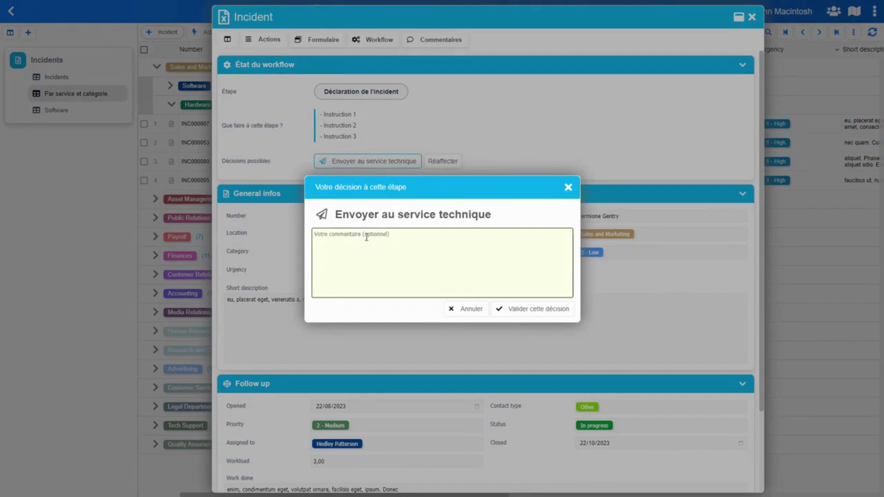
text(URGENT)
key(ctrl+a)
click(537, 313)
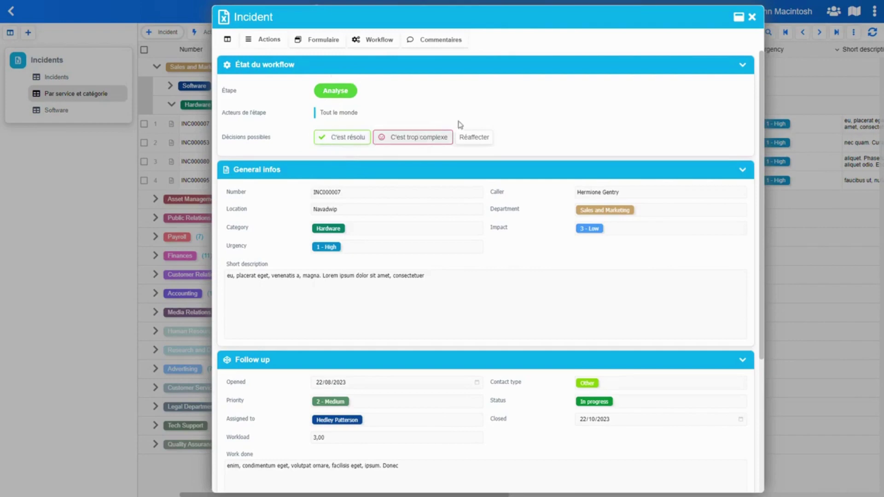
Escalate INC000007 as too complex with the comment TEST
click(426, 143)
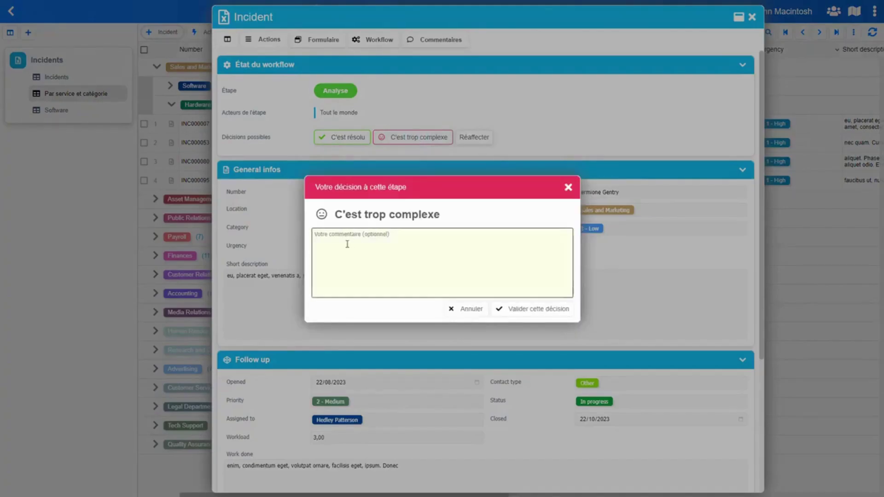
click(337, 241)
text(TEST)
click(517, 308)
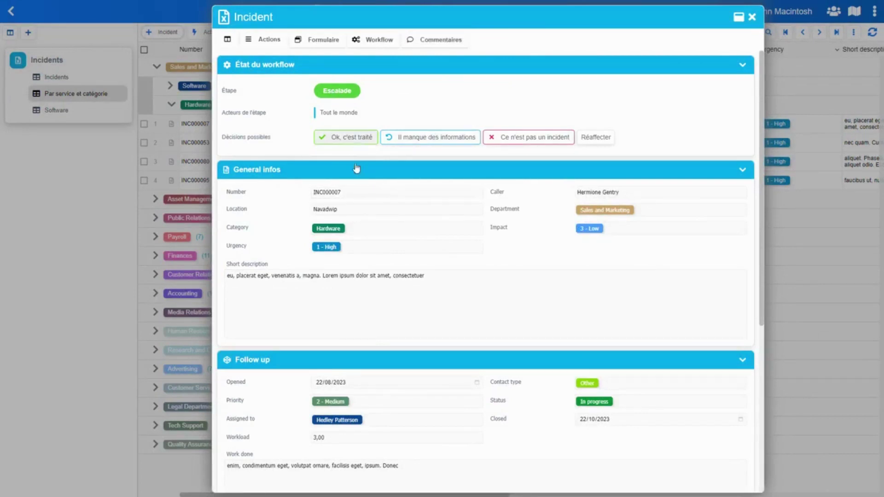
click(425, 194)
Validate 'Ce n'est pas un incident' so the workflow moves to Annulé
click(519, 141)
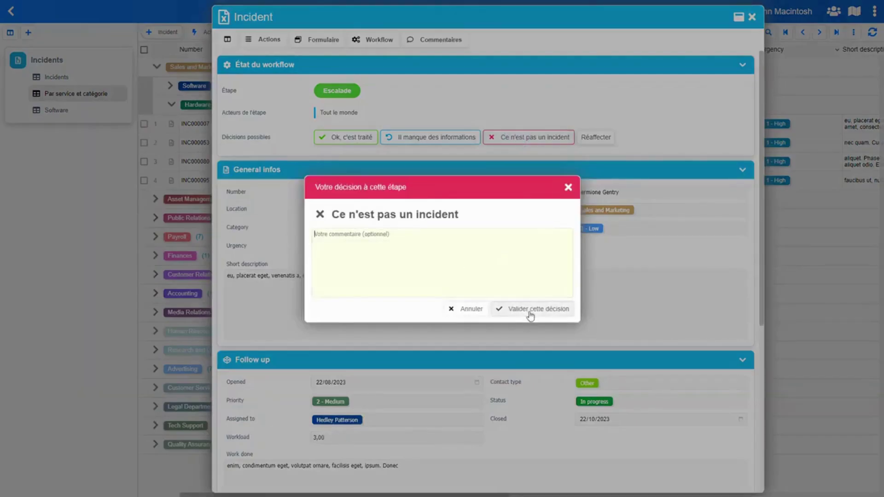
click(530, 313)
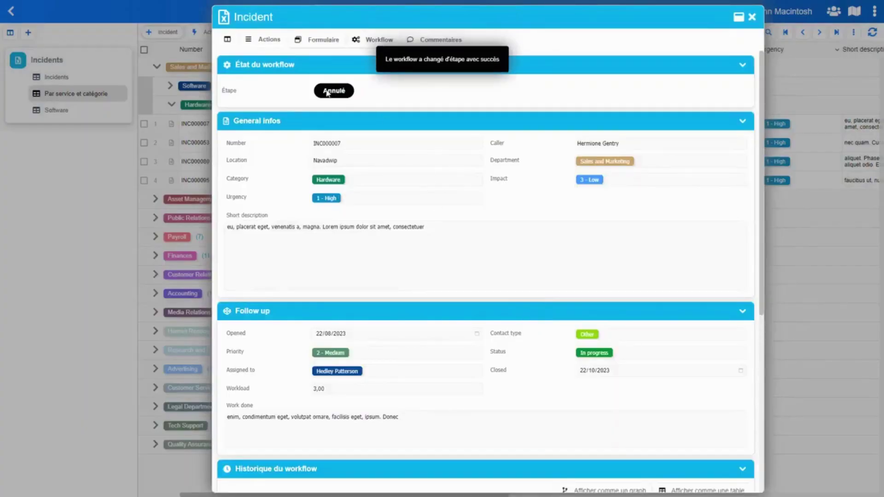
click(275, 66)
click(275, 66)
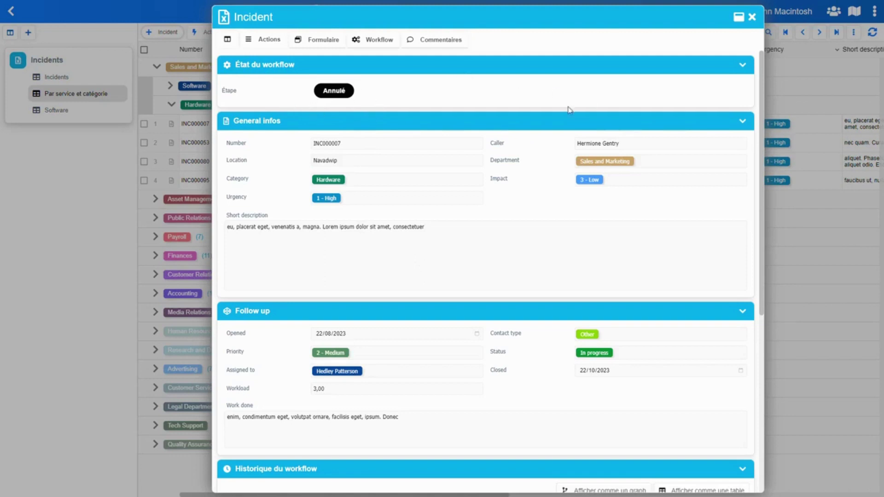
drag(762, 89, 766, 274)
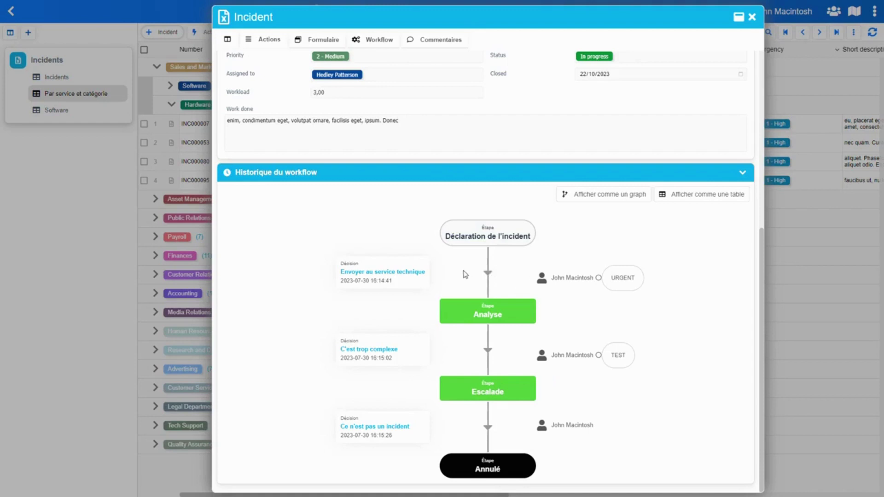
scroll(477, 284, up, 7)
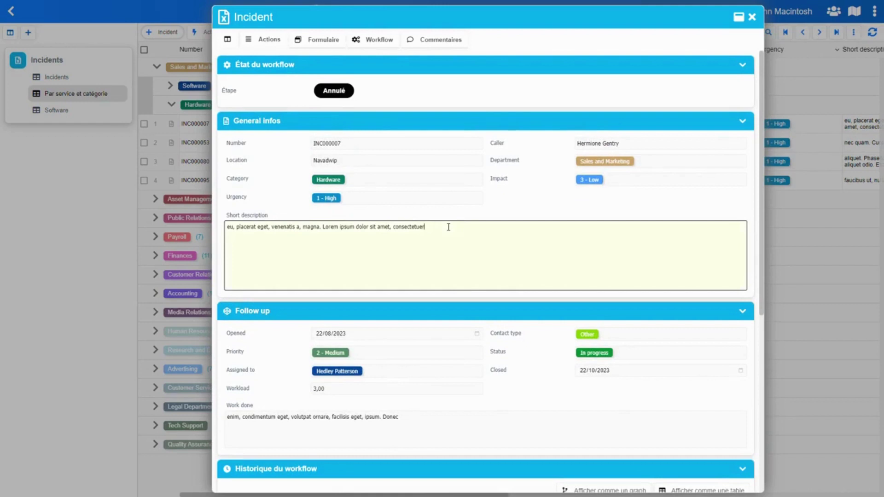
Create a new data-grid view of Incidents named 'Par étape de workflow'
click(100, 185)
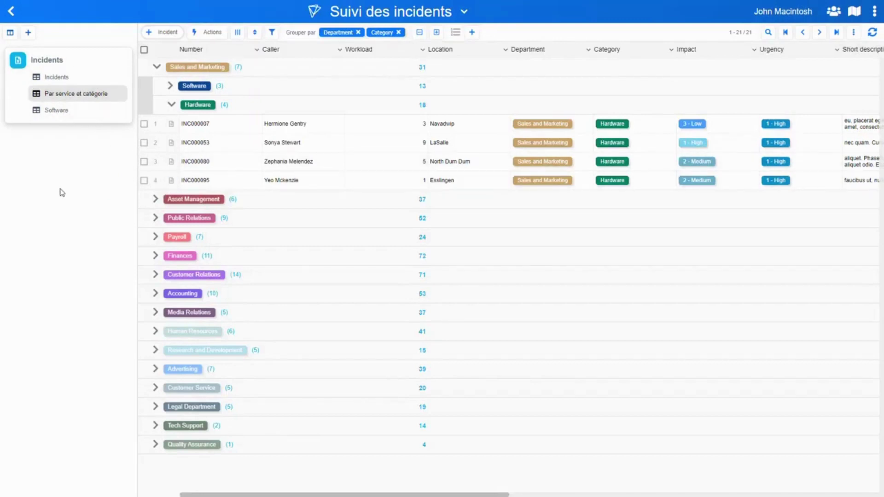
click(70, 63)
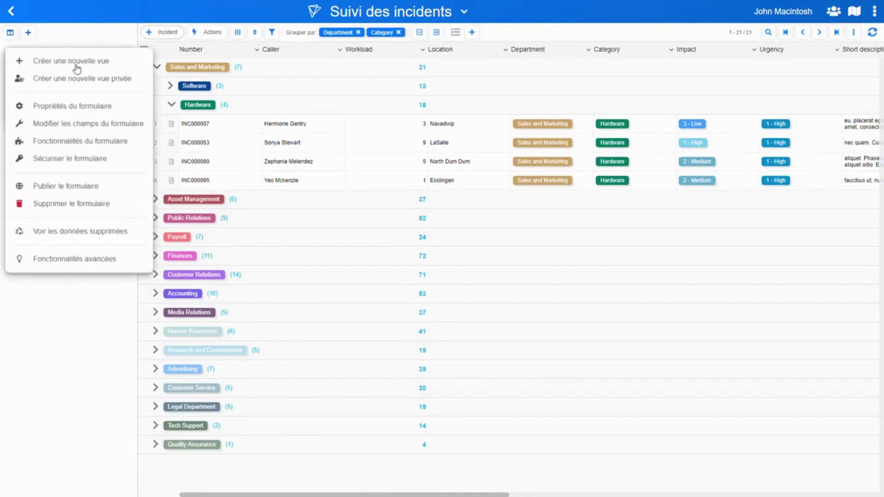
click(73, 62)
click(355, 208)
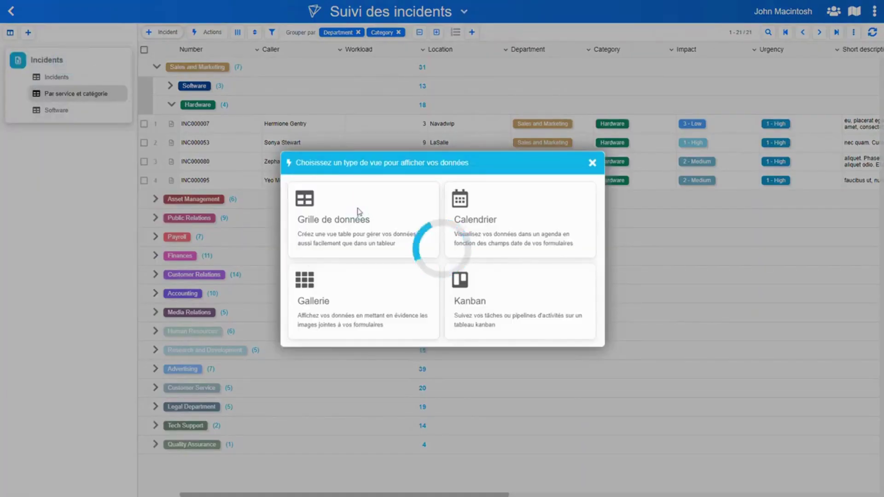
text(Par )
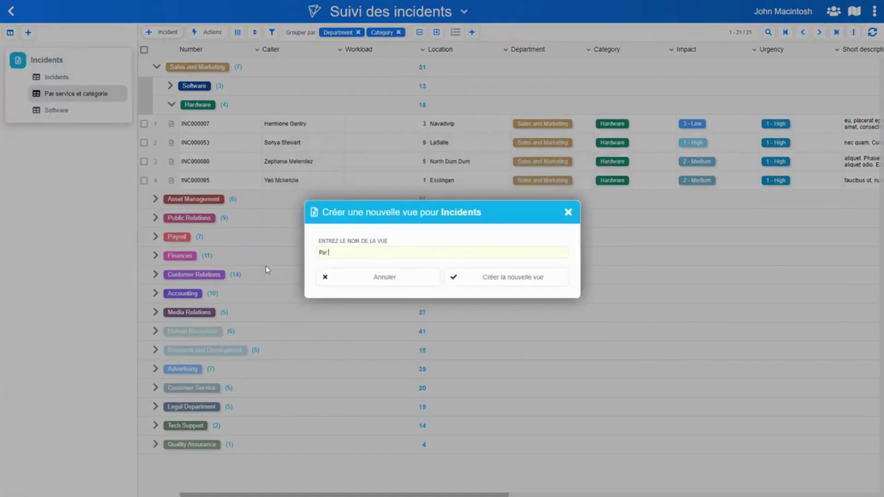
text(étape de workflow)
click(484, 277)
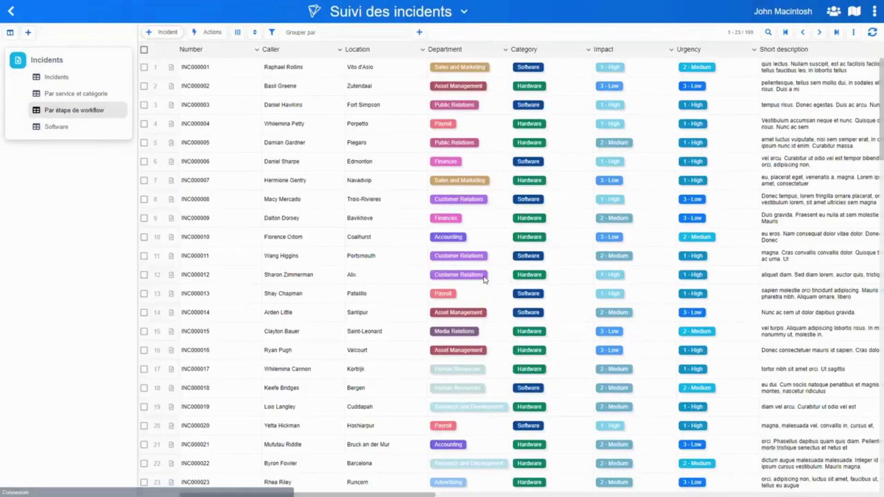
Group the view by Étape du workflow and expand the Annulé and 99-incident groups
click(345, 33)
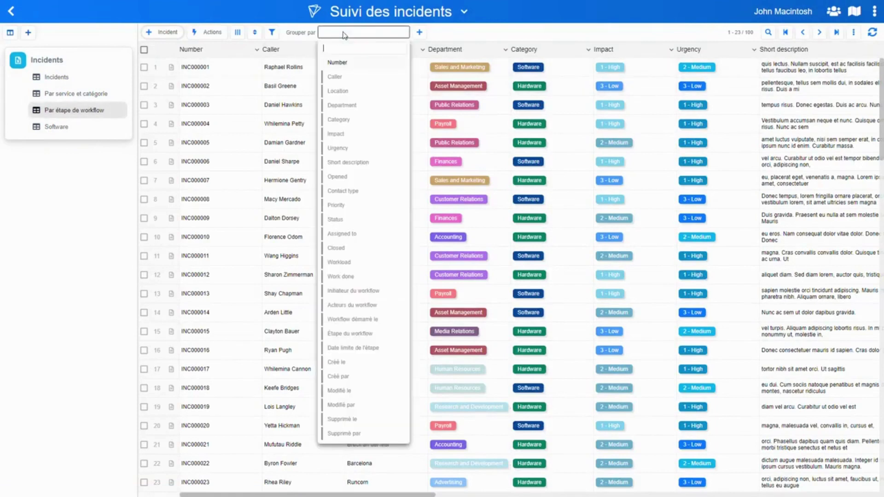
click(350, 334)
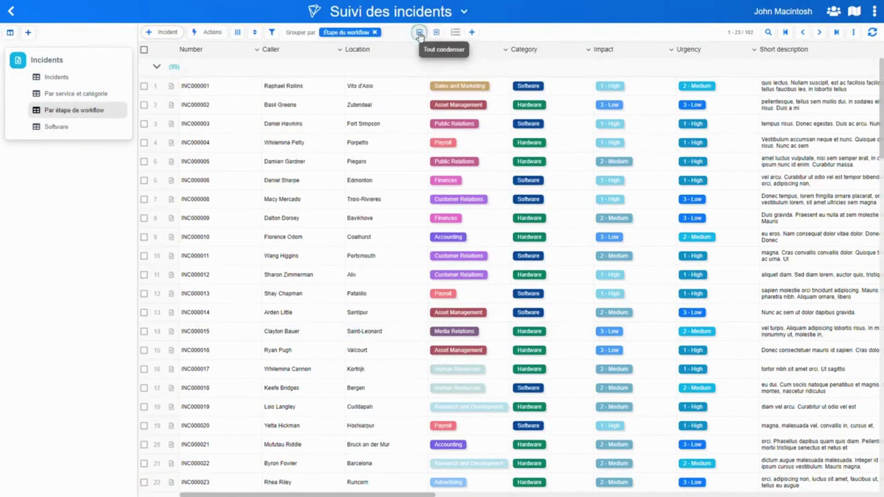
click(419, 32)
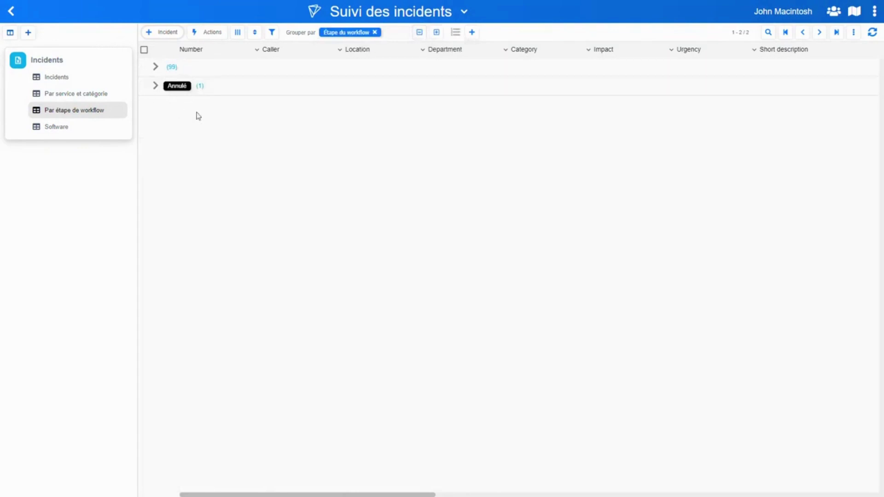
click(174, 94)
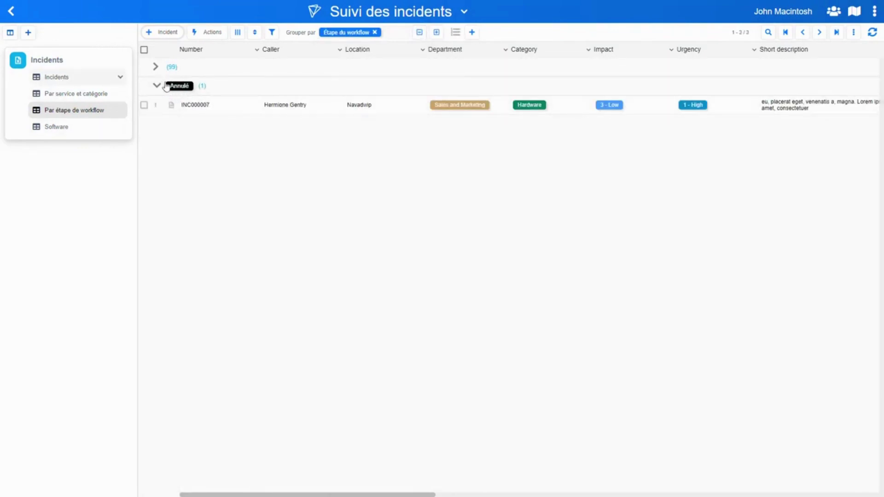
click(200, 73)
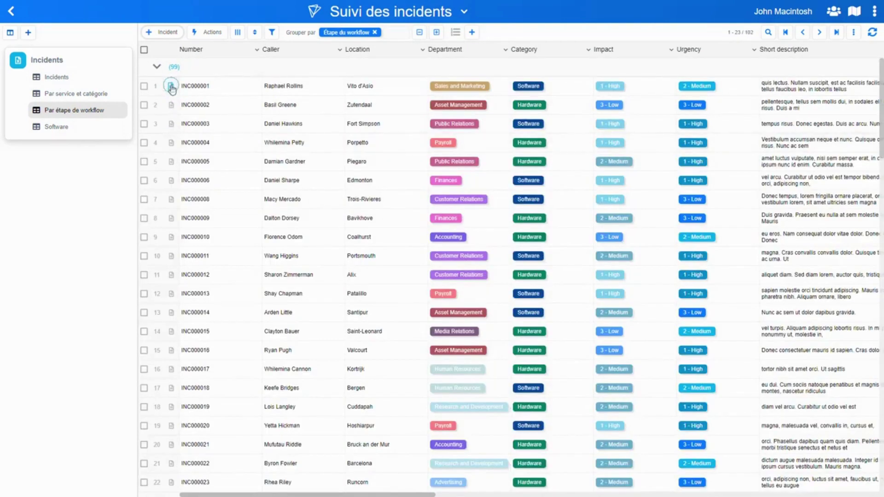
Inspect six incident records in turn, including INC000001, INC000003, INC000008 and INC000010
click(172, 87)
click(83, 201)
click(173, 105)
click(87, 210)
click(173, 143)
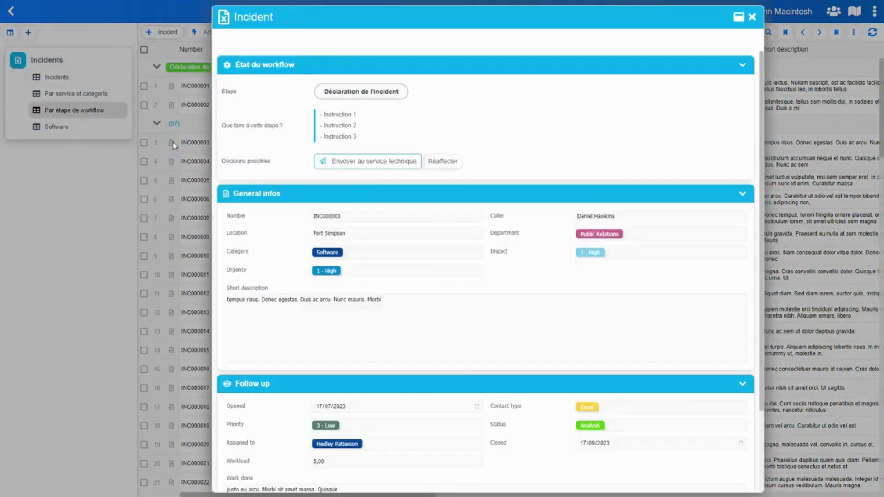
click(87, 217)
click(171, 180)
click(161, 229)
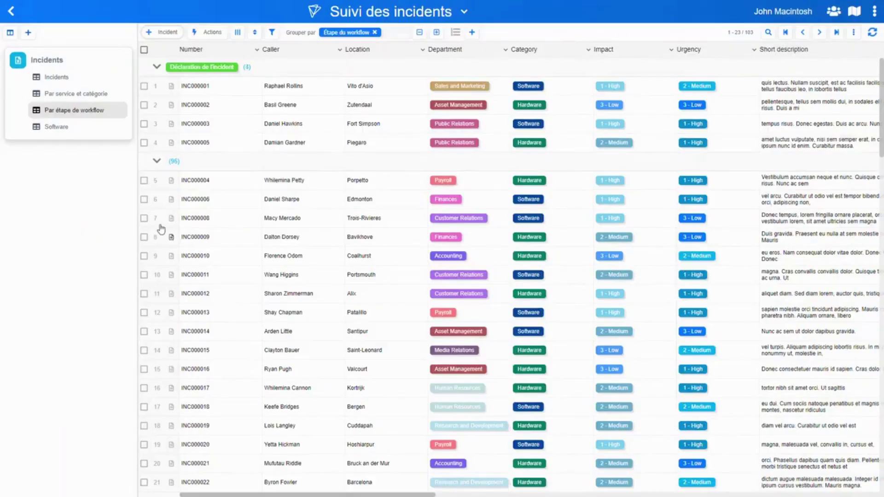
click(170, 219)
click(70, 234)
click(175, 256)
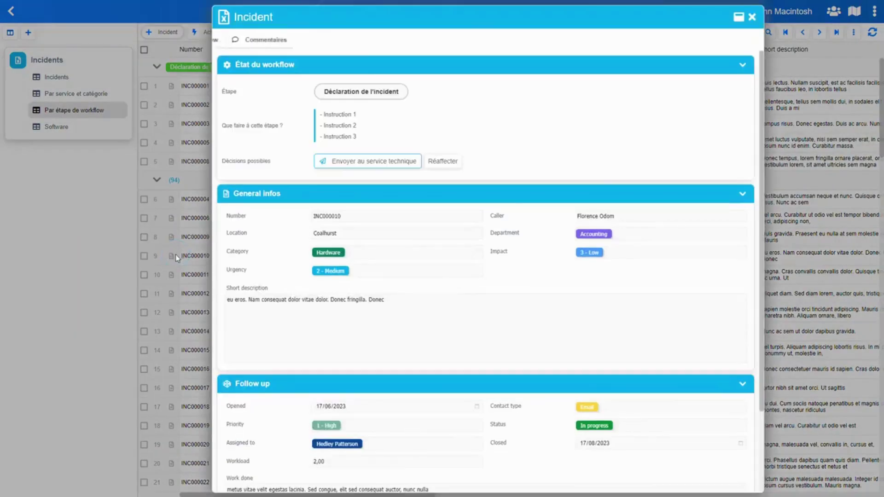
click(87, 262)
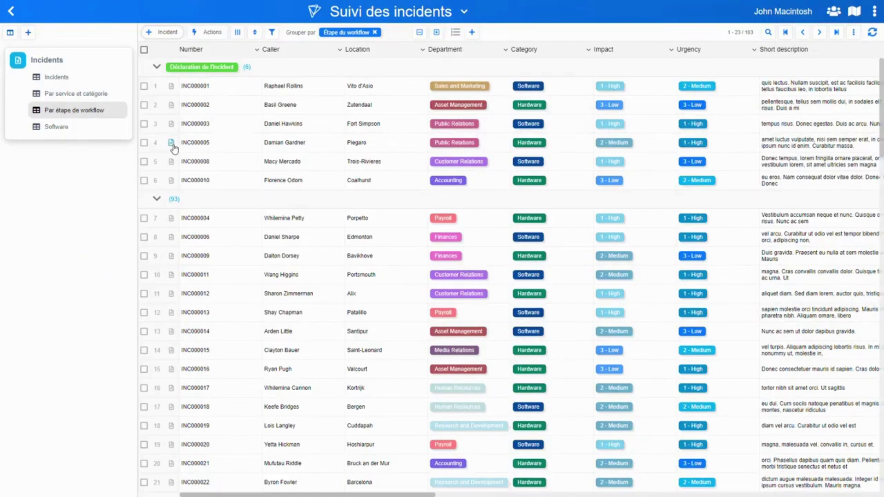
Send INC000005 to the technical service, then mark it resolved
click(171, 143)
click(367, 162)
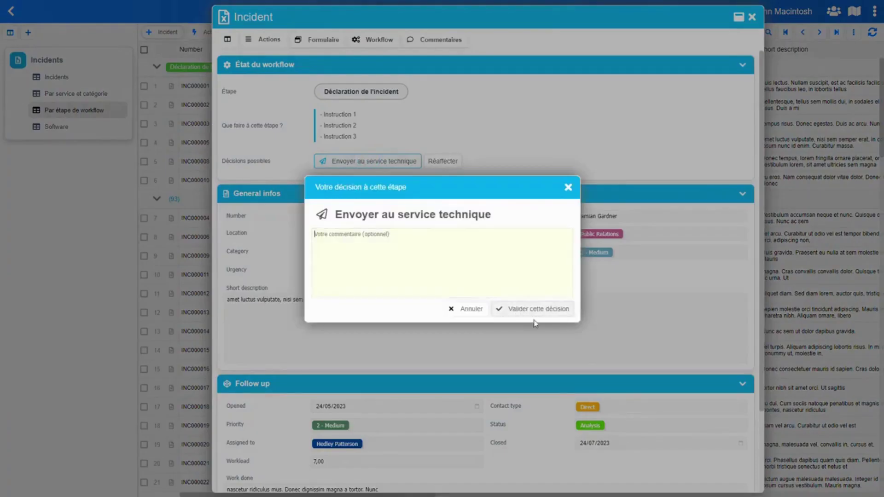
click(525, 308)
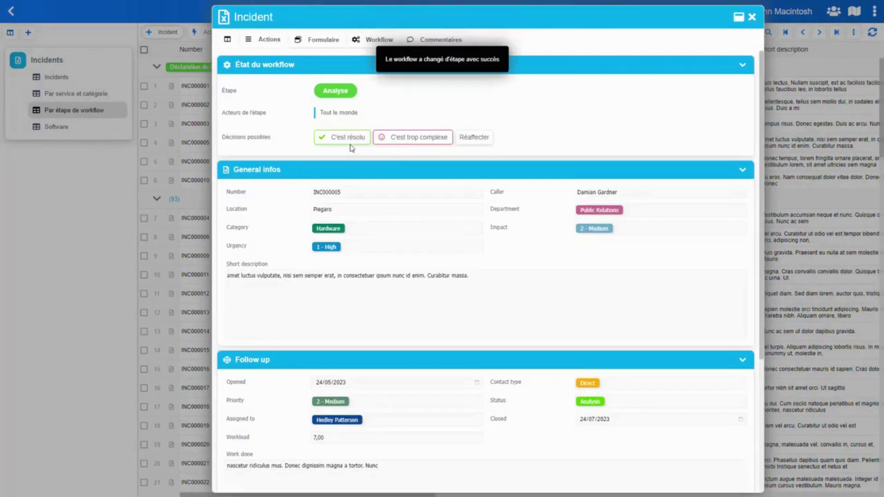
click(349, 141)
click(529, 308)
click(166, 208)
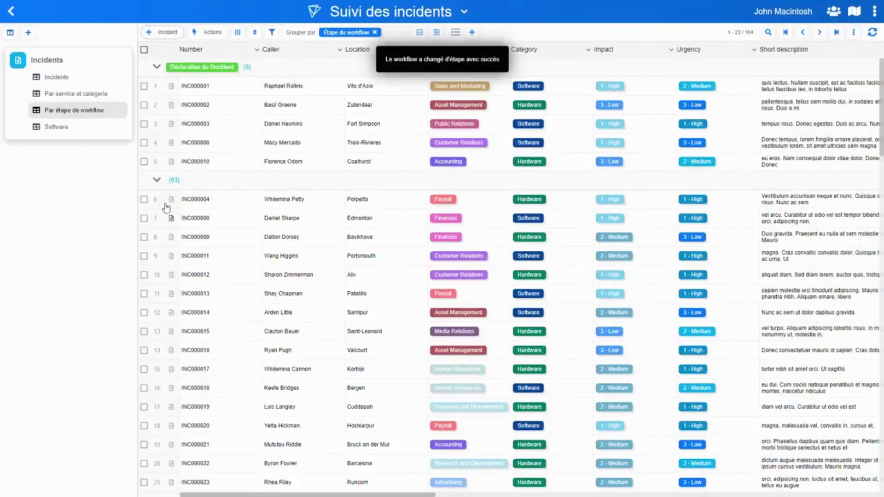
Send INC000008 to the technical service and collapse all workflow-stage groups
click(172, 142)
click(368, 162)
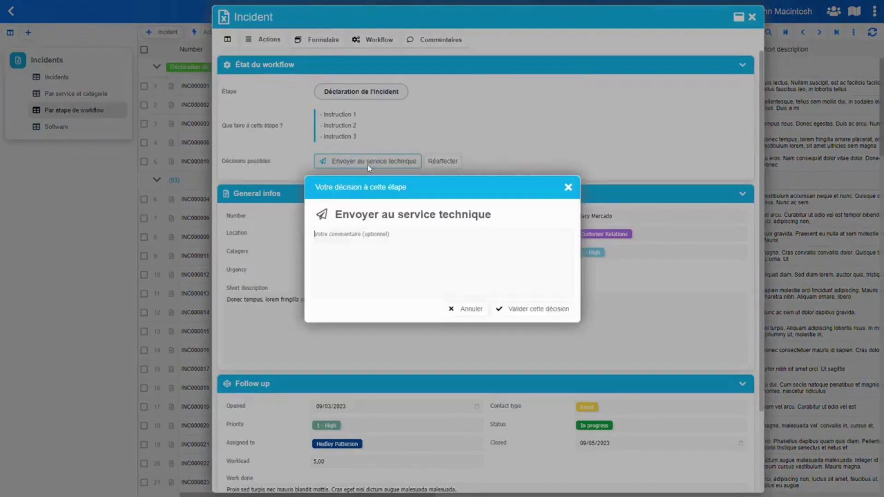
click(525, 310)
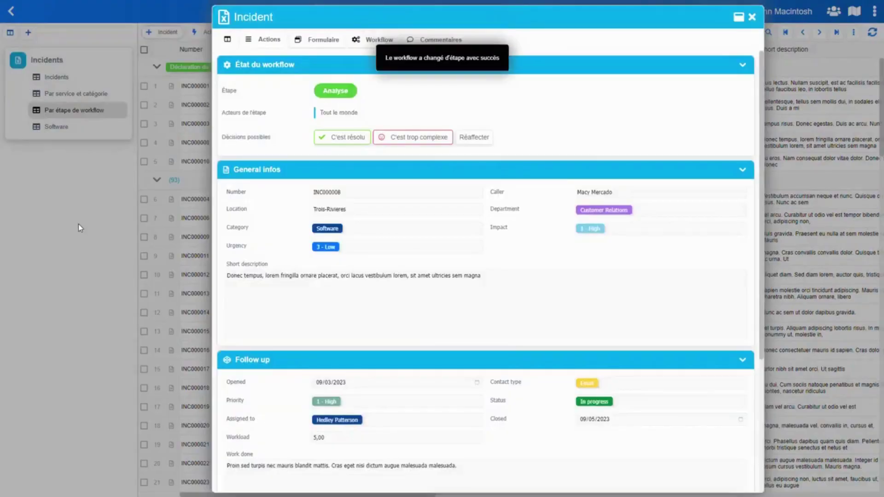
click(78, 224)
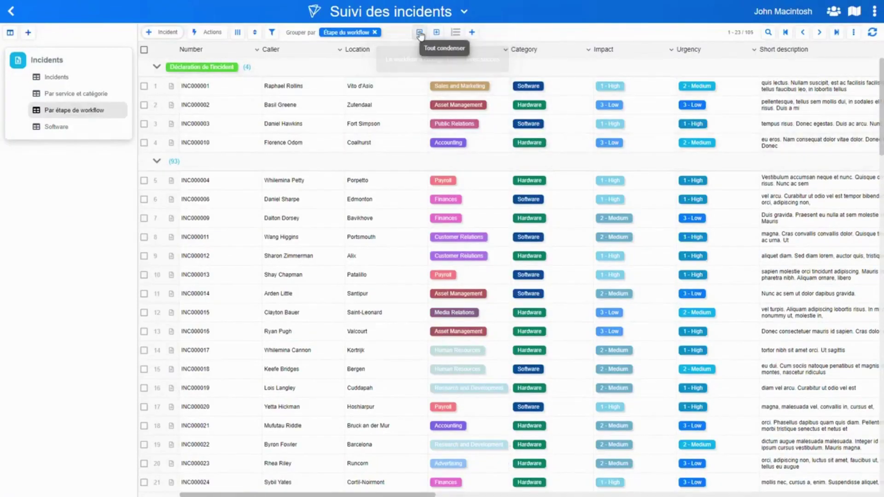
click(419, 33)
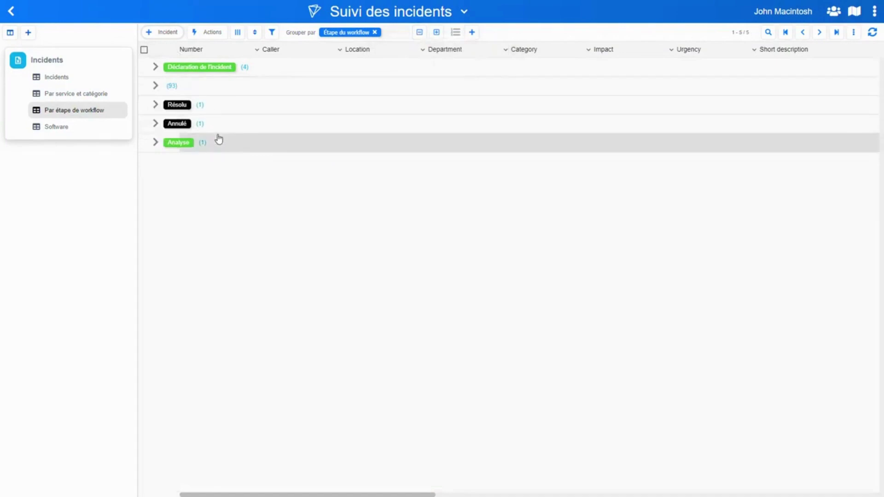
Sort incidents by Étape du workflow and expand the Analyse and Déclaration de l'incident groups
click(254, 34)
click(397, 79)
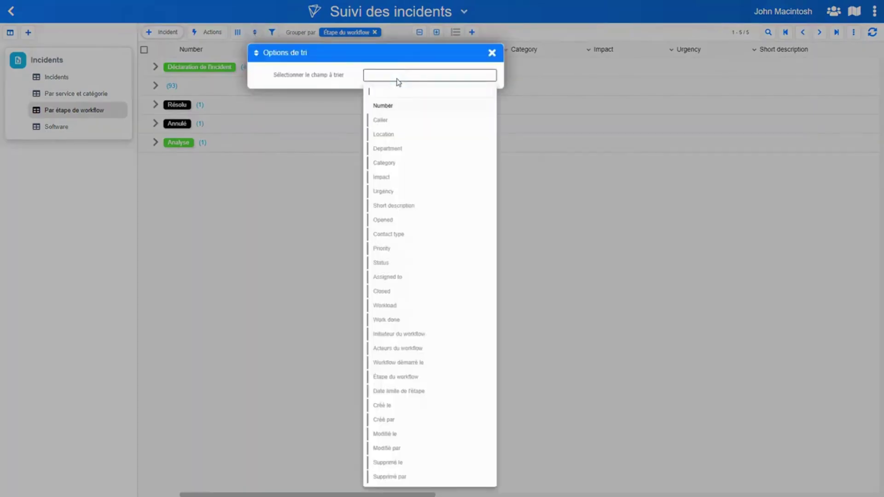
click(398, 376)
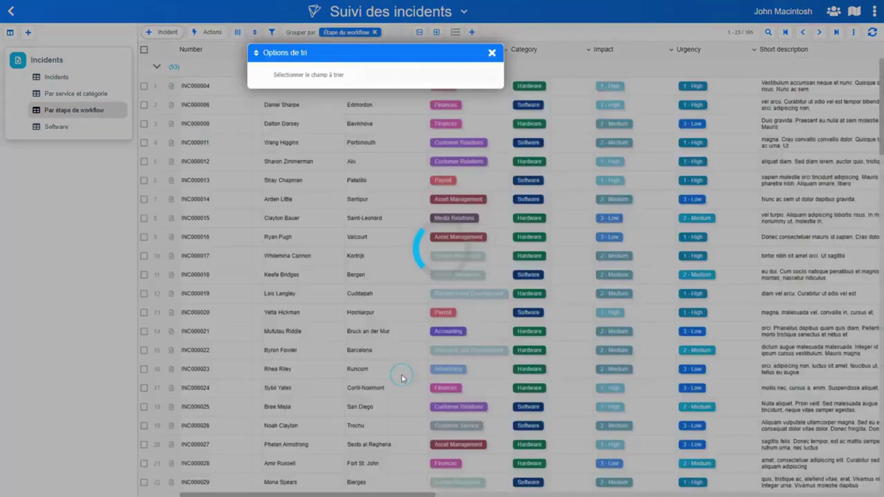
click(37, 197)
click(419, 32)
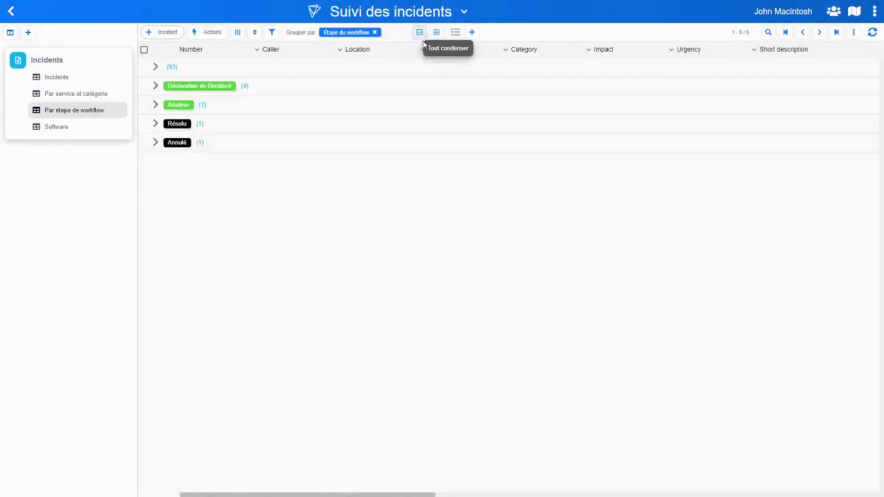
click(249, 106)
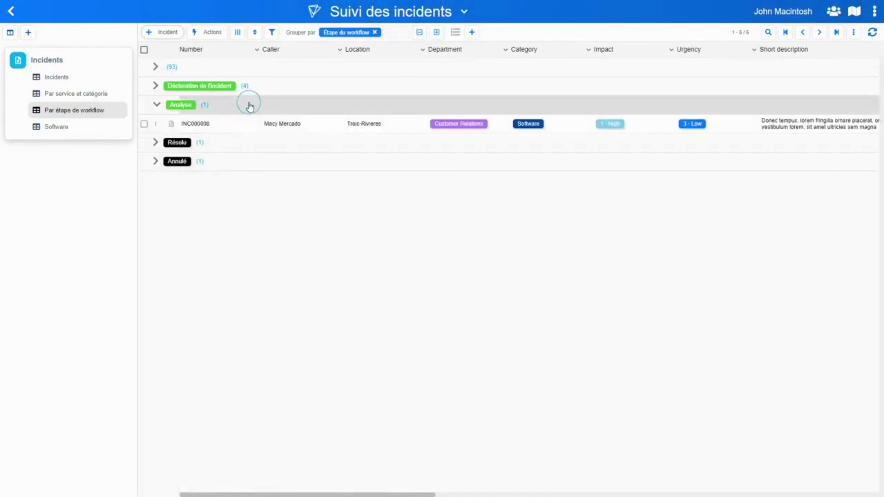
click(282, 87)
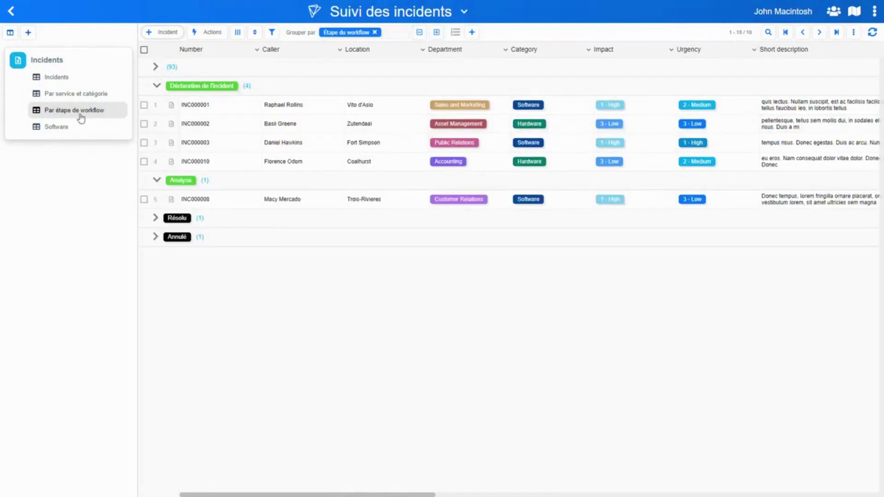
Create a new data-grid view of Incidents named 'Résolus'
click(62, 60)
click(81, 66)
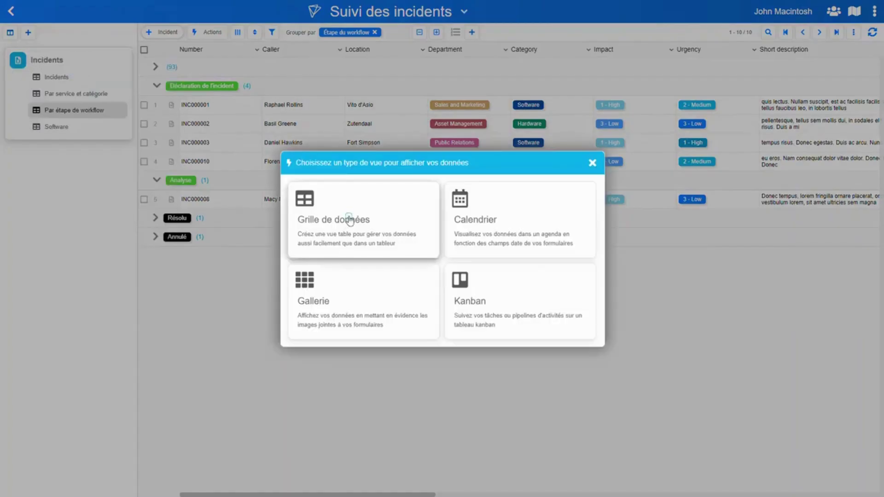
click(350, 221)
click(359, 251)
key(ctrl+a)
text(Rés)
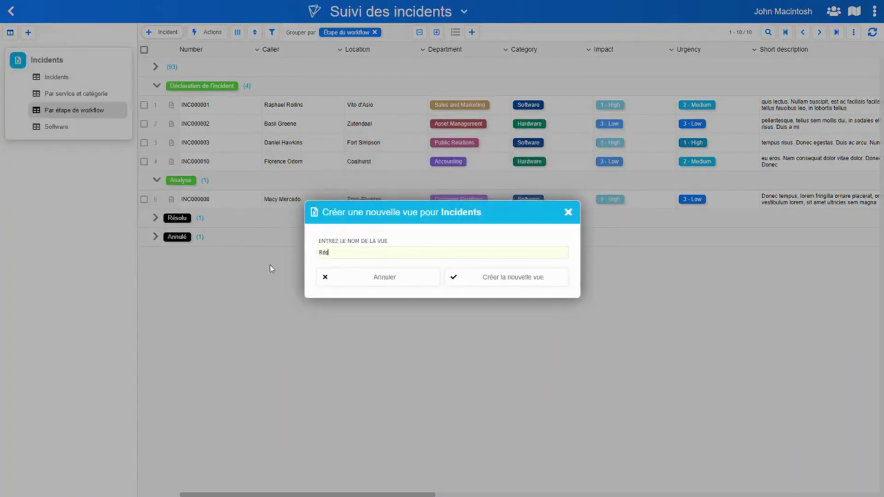
click(507, 277)
Filter the Résolus view to Étape du workflow = Résolu, then return to the full Incidents view
click(273, 34)
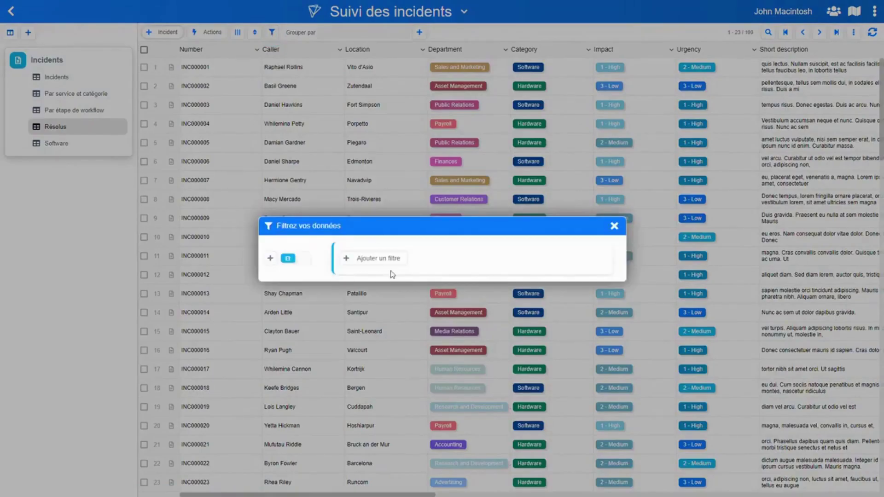
click(369, 256)
click(412, 271)
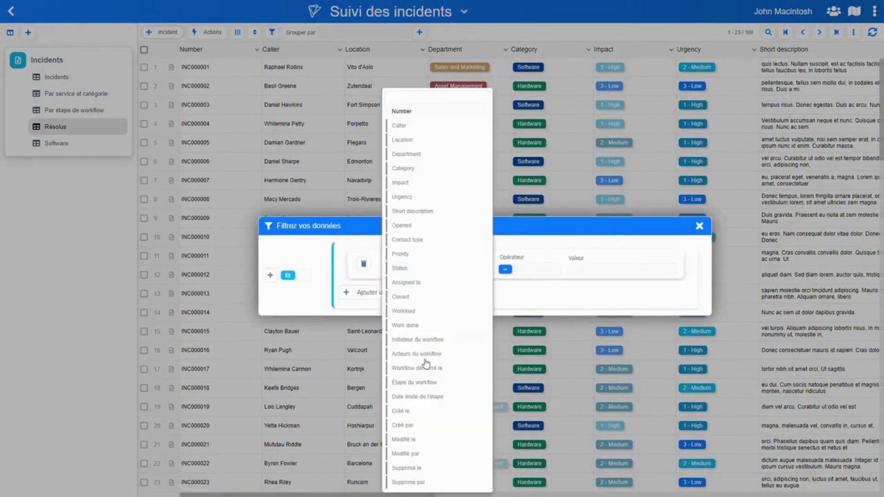
click(421, 382)
click(591, 270)
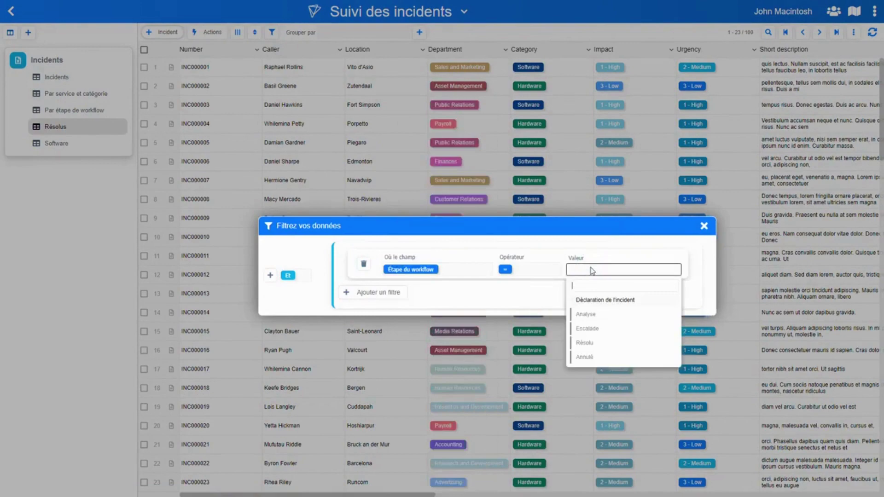
click(592, 344)
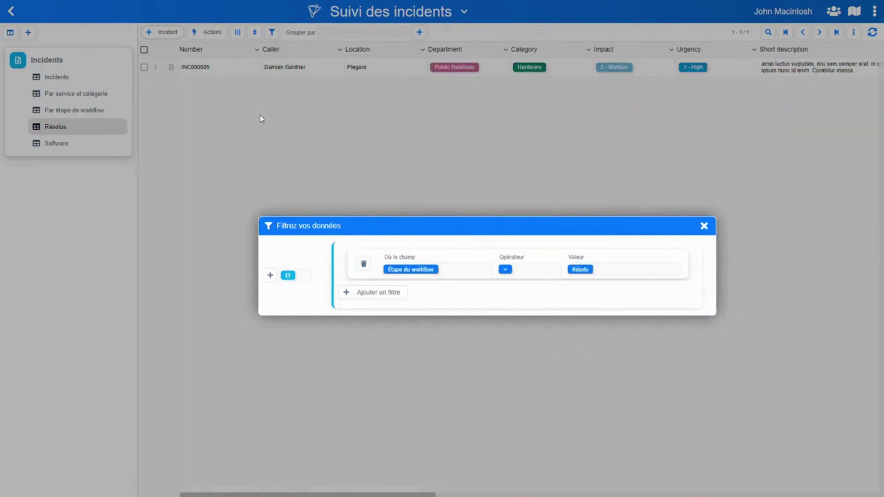
click(262, 118)
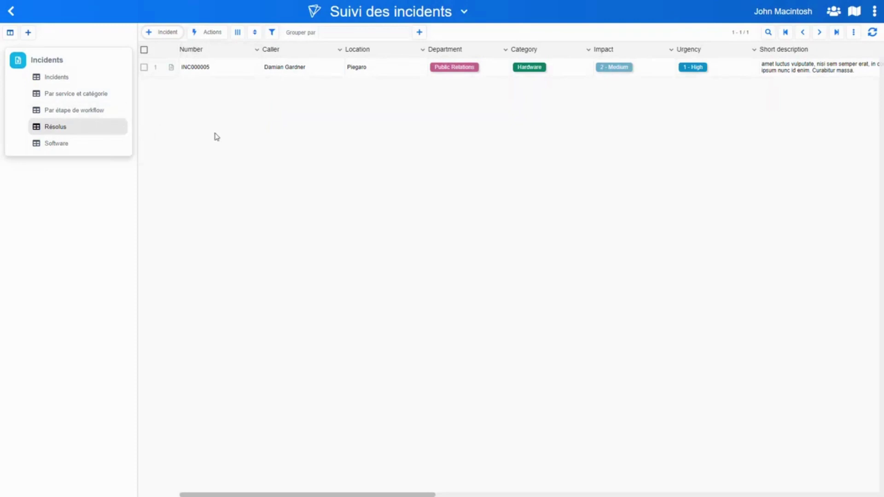
click(59, 77)
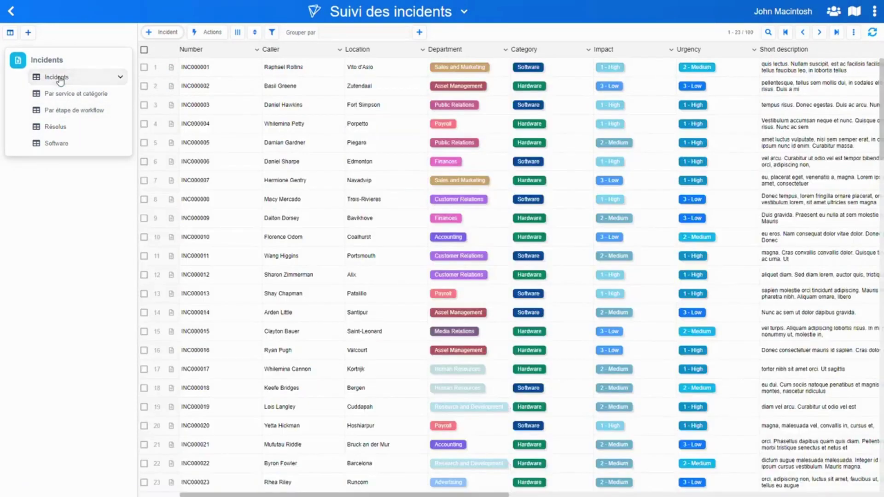
Open INC000001 from the 'Par étape de workflow' view and enable the Modèles form feature
click(83, 114)
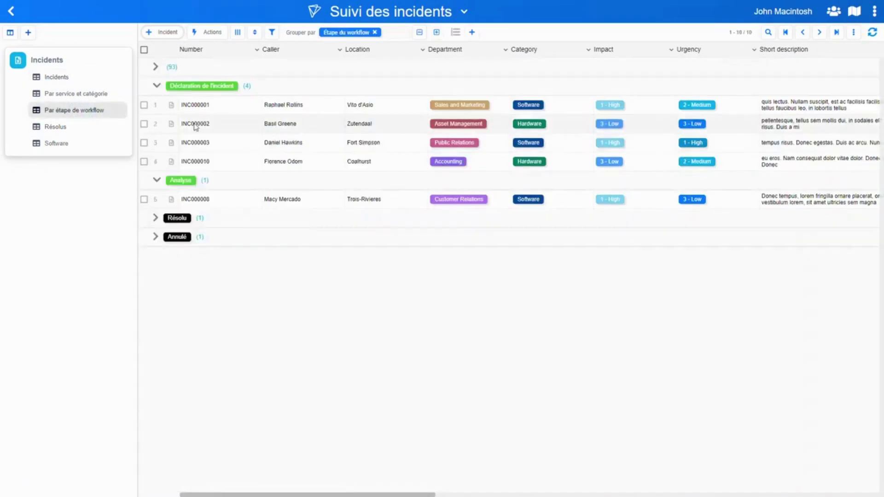
click(172, 105)
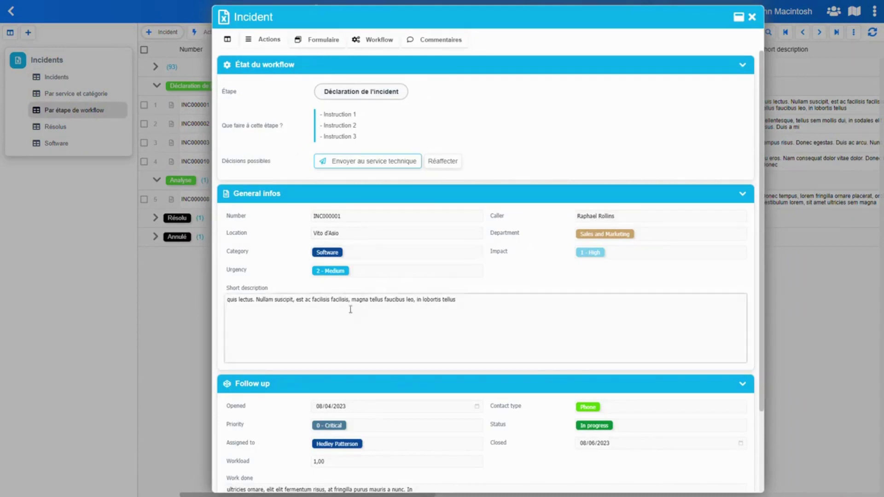
click(458, 298)
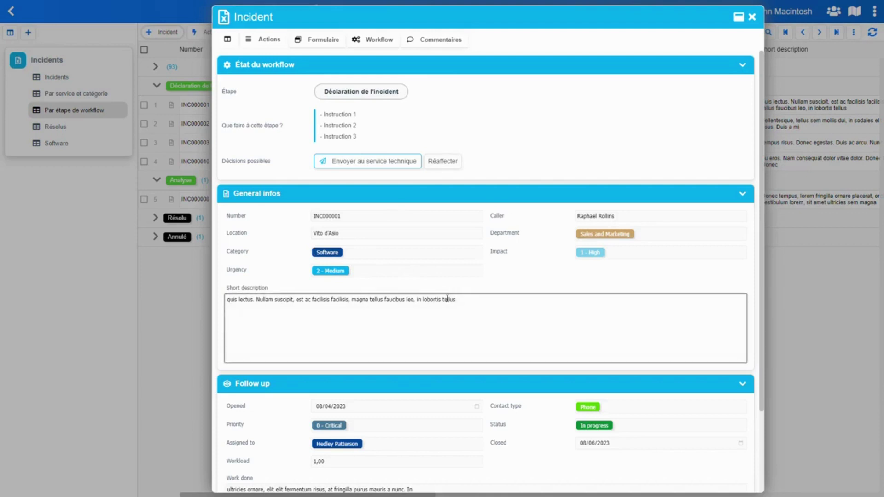
click(261, 40)
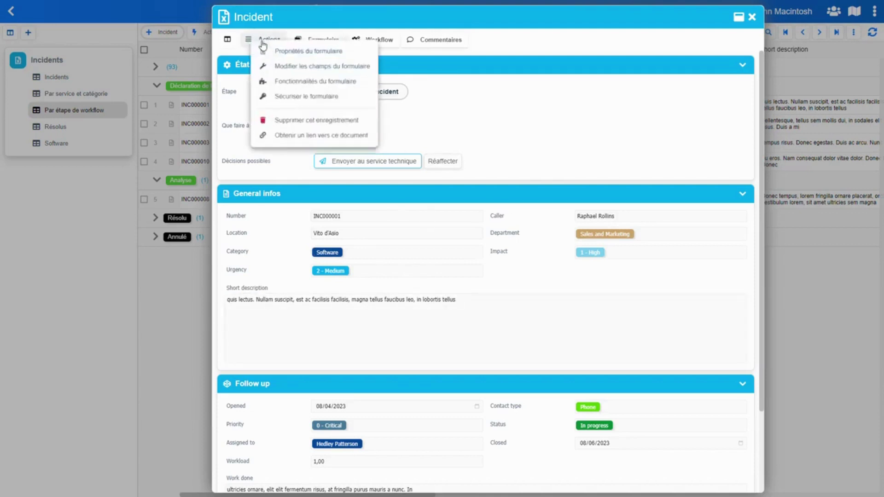
click(310, 84)
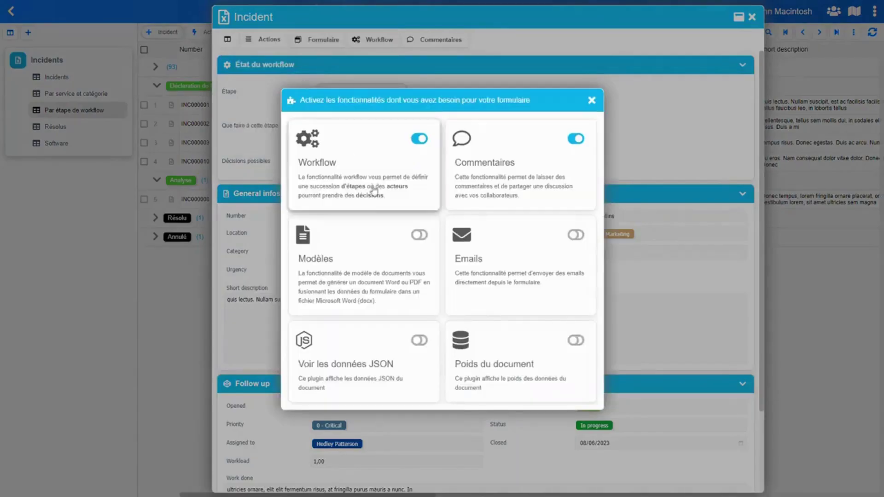
click(419, 235)
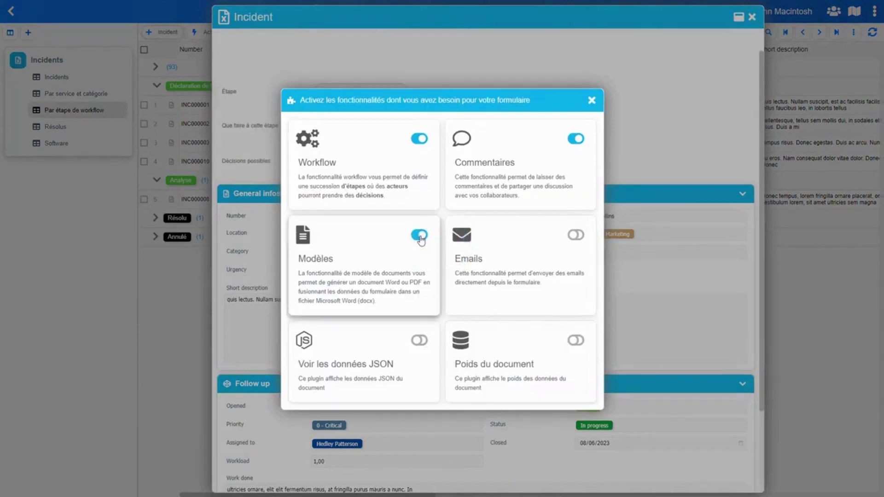
click(407, 72)
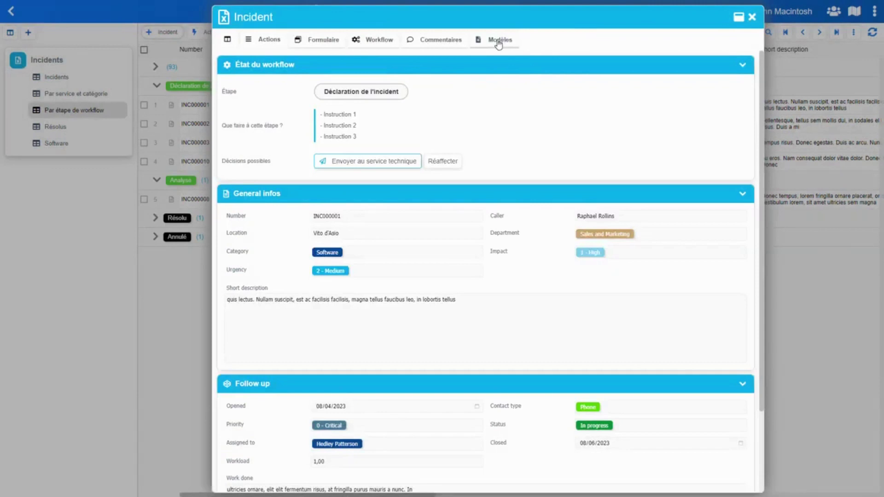
Name the Word document template 'Rapport d'incident' from incident INC000004's templates section
click(498, 41)
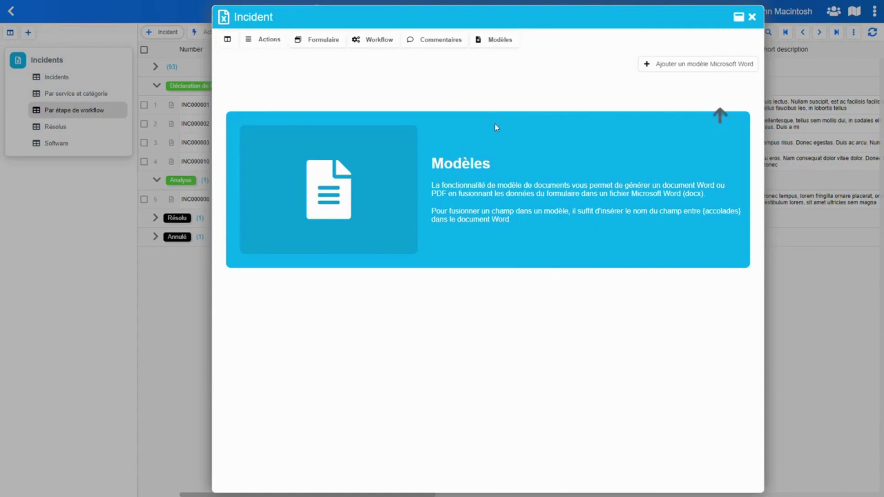
click(711, 67)
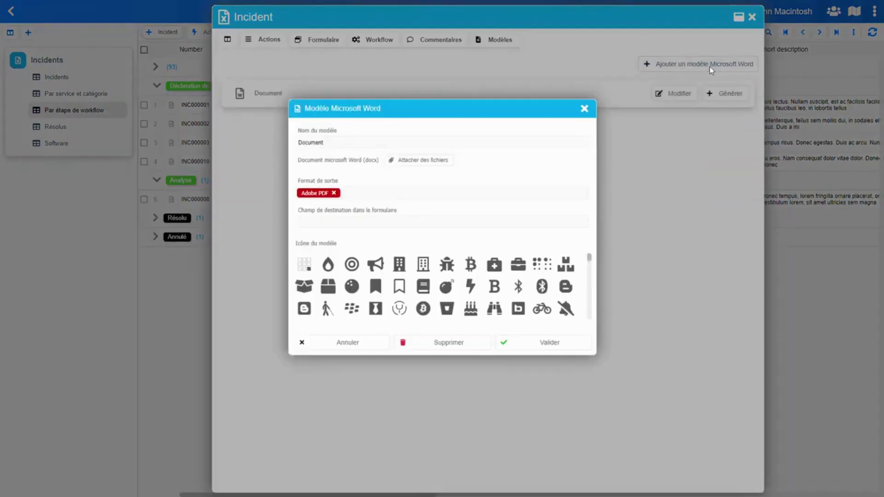
double_click(325, 143)
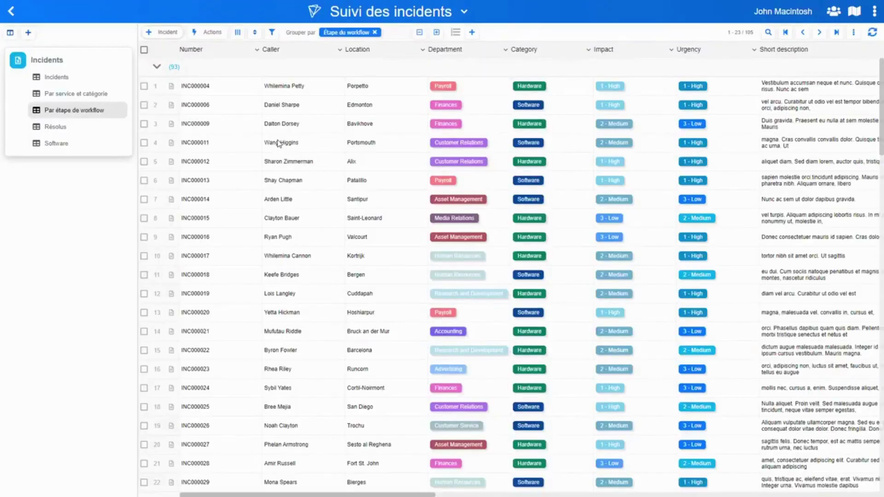
click(172, 85)
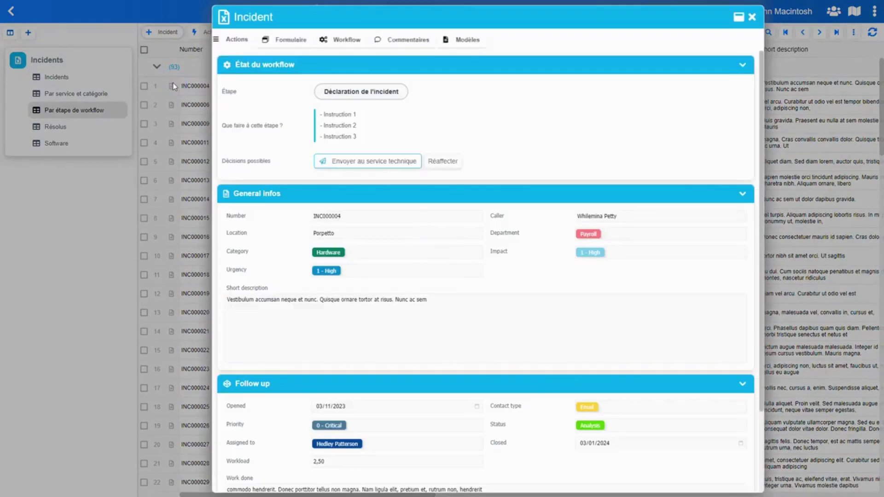
click(500, 40)
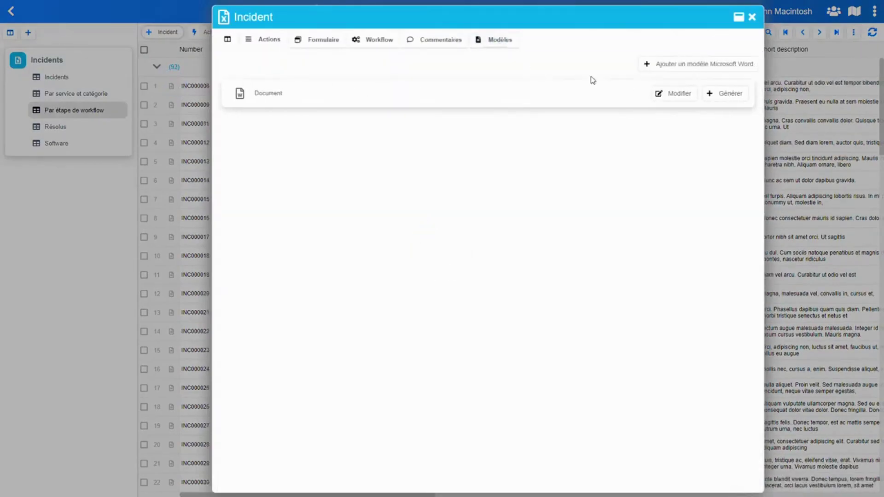
click(677, 97)
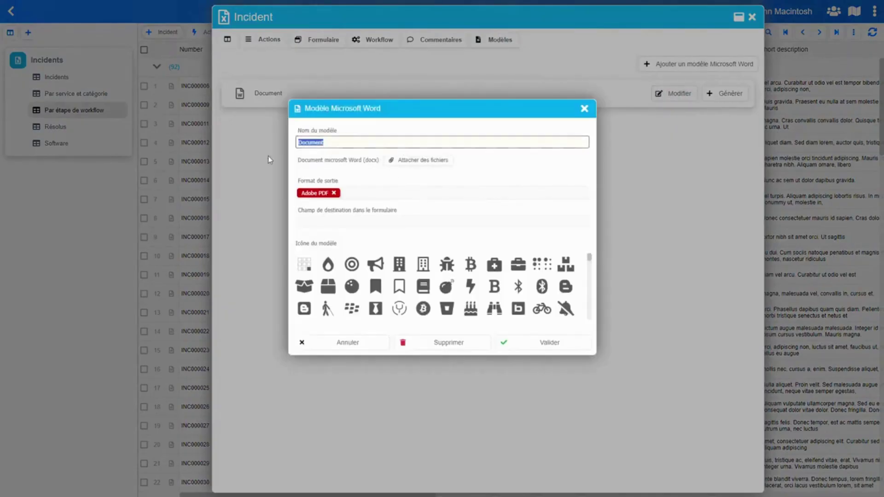
text(Rapp)
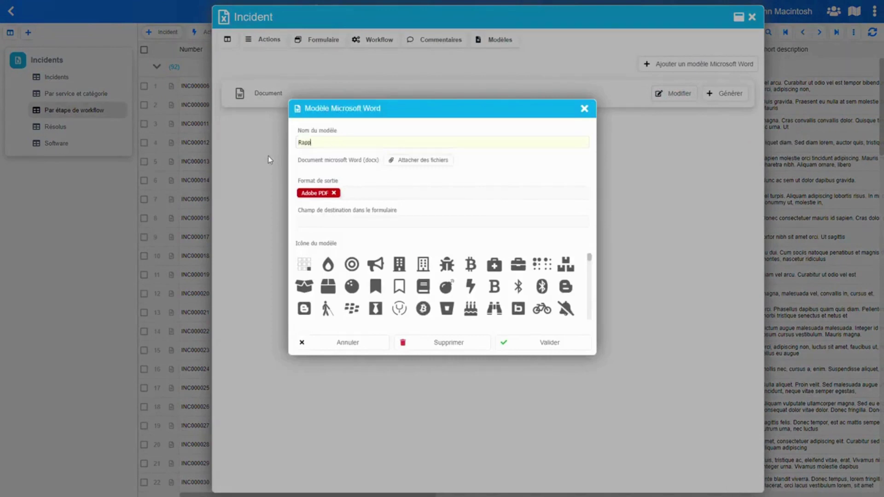
text(ort d'incident)
click(422, 165)
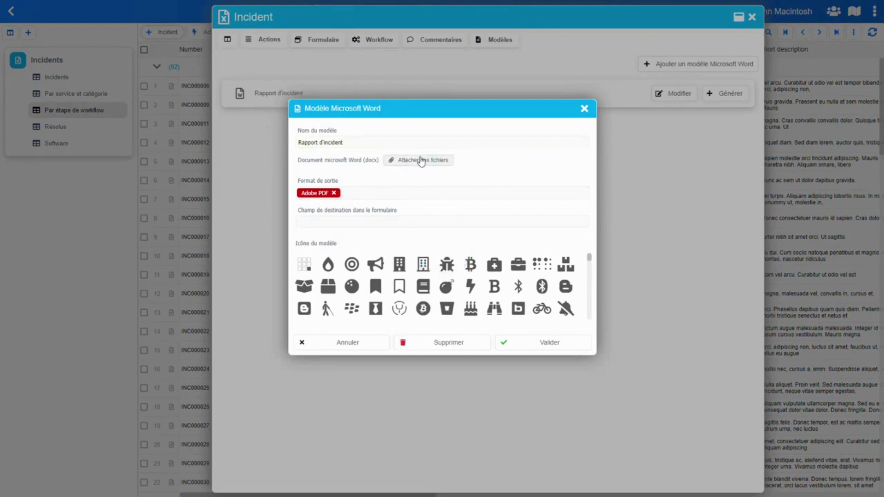
Upload Rapport incident.docx to the template and keep Adobe PDF as the output format
click(422, 165)
key(alt+Tab)
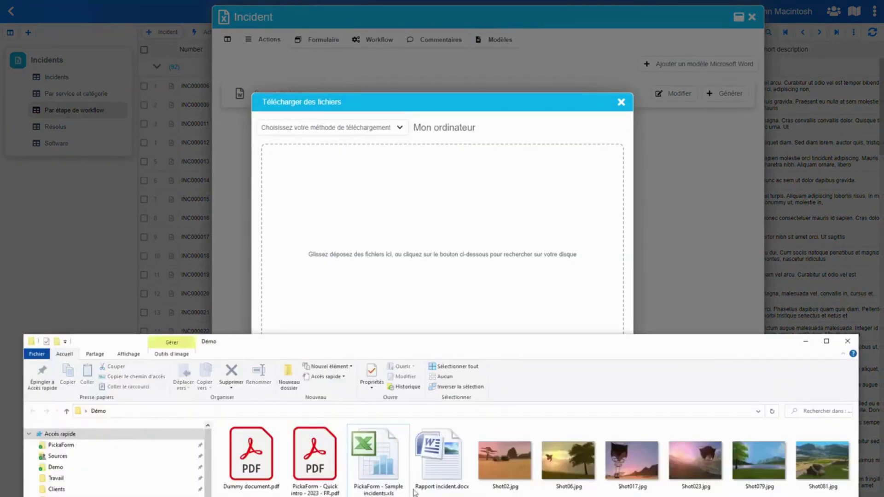
drag(446, 459, 440, 234)
click(564, 395)
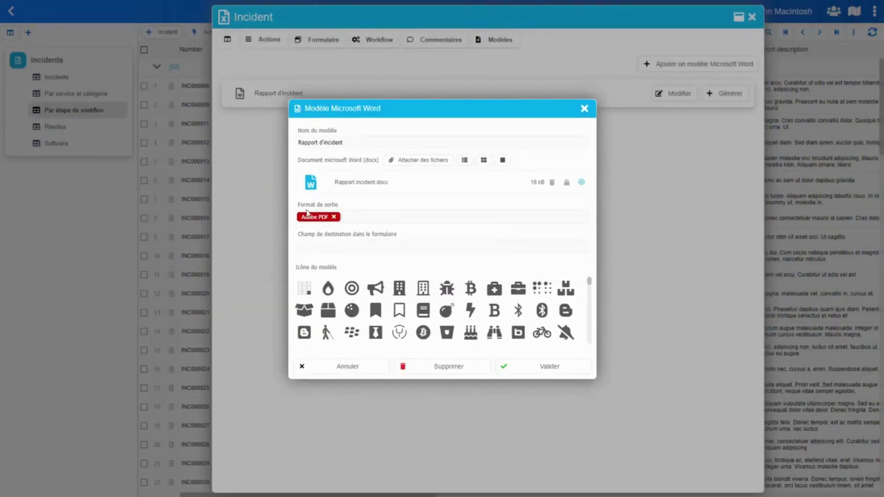
click(354, 216)
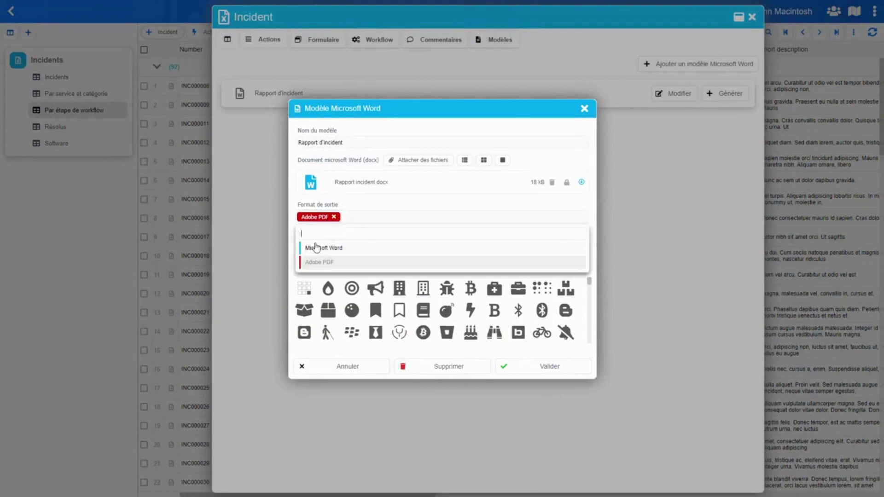
click(383, 201)
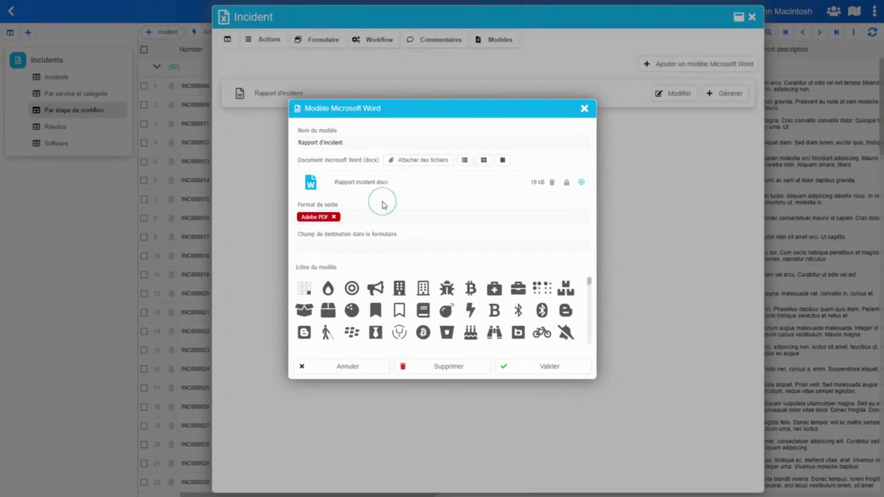
Check the destination attachment field list, found empty, and close the template settings
mouse_move(411, 233)
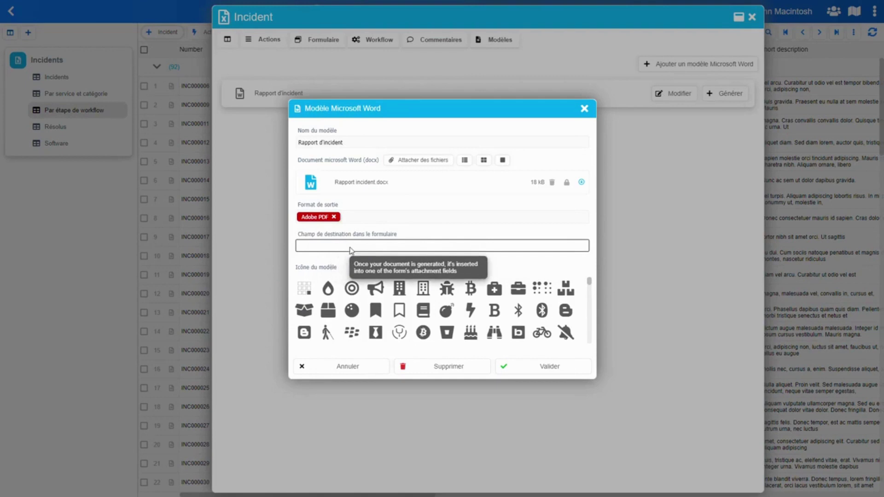
click(344, 246)
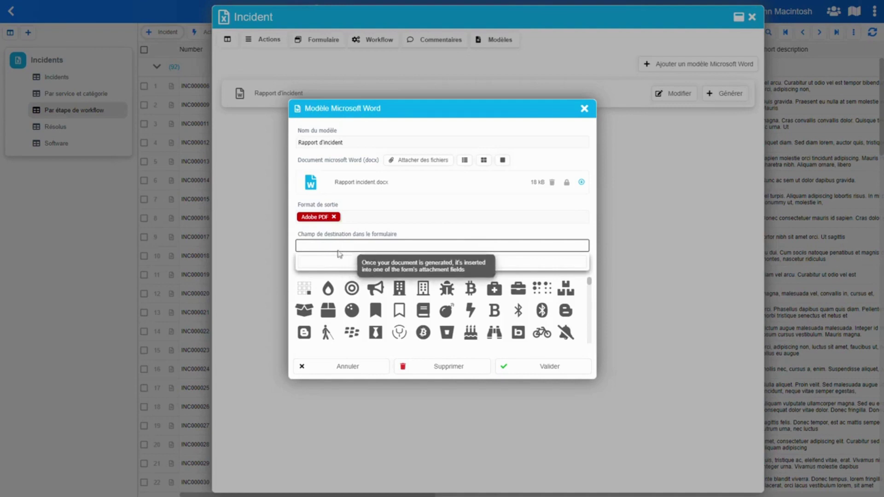
click(106, 203)
click(348, 248)
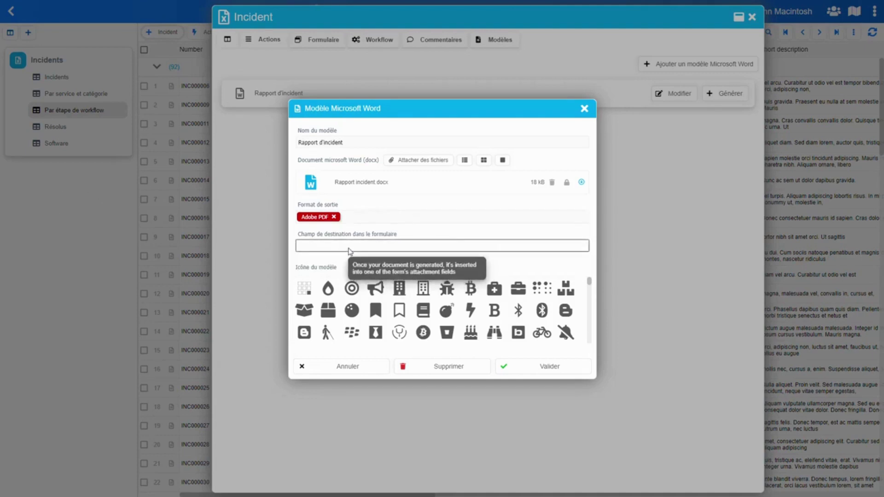
click(59, 213)
click(87, 228)
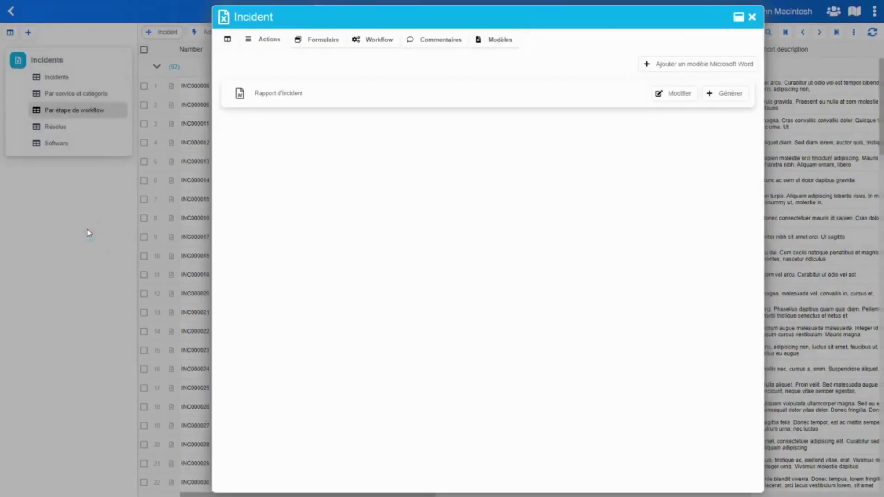
Open INC000006's form field editor, start a new field, then save and exit without adding it
click(87, 228)
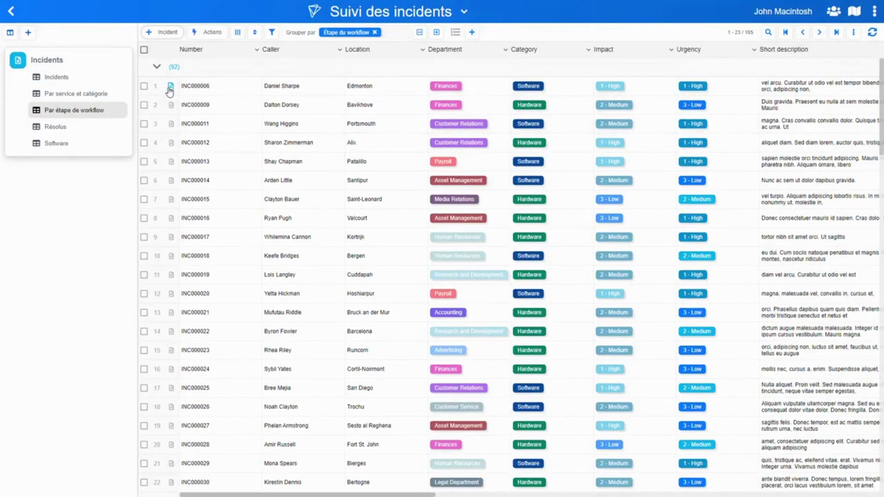
click(169, 89)
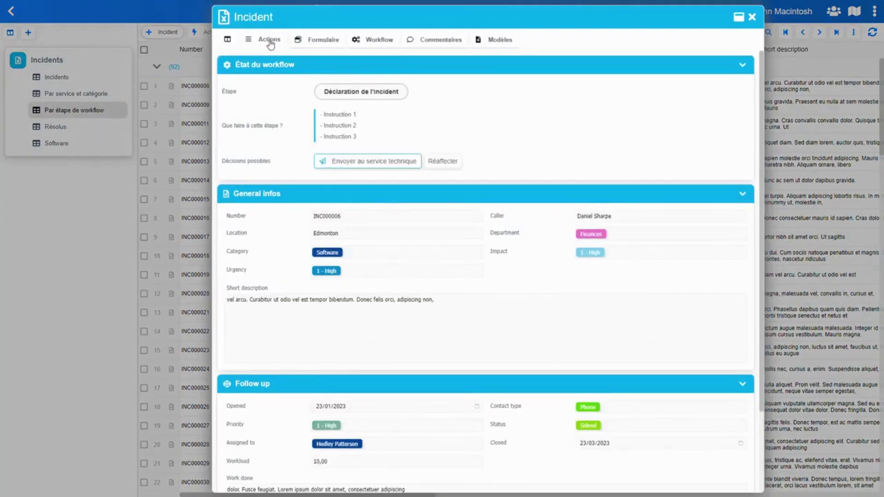
click(269, 41)
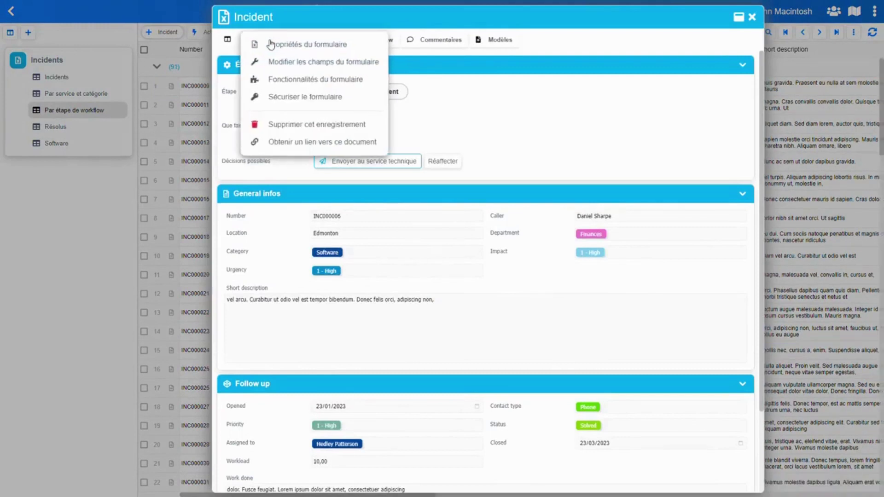
click(301, 64)
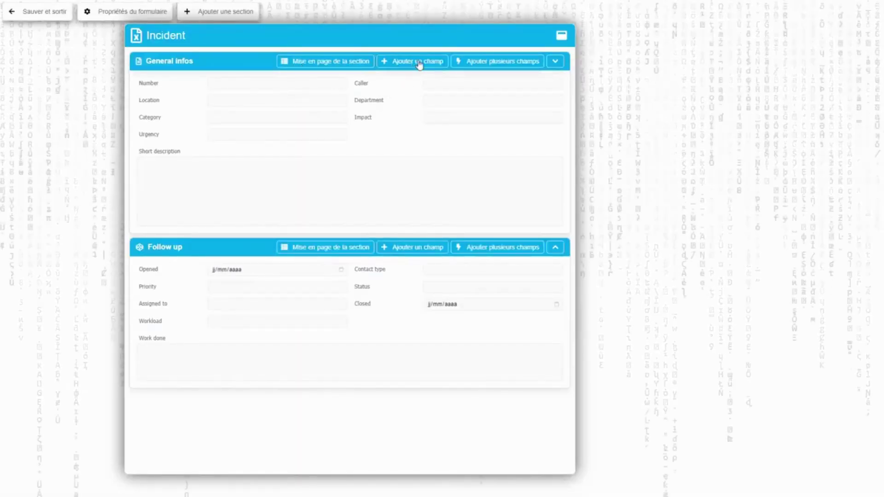
click(418, 63)
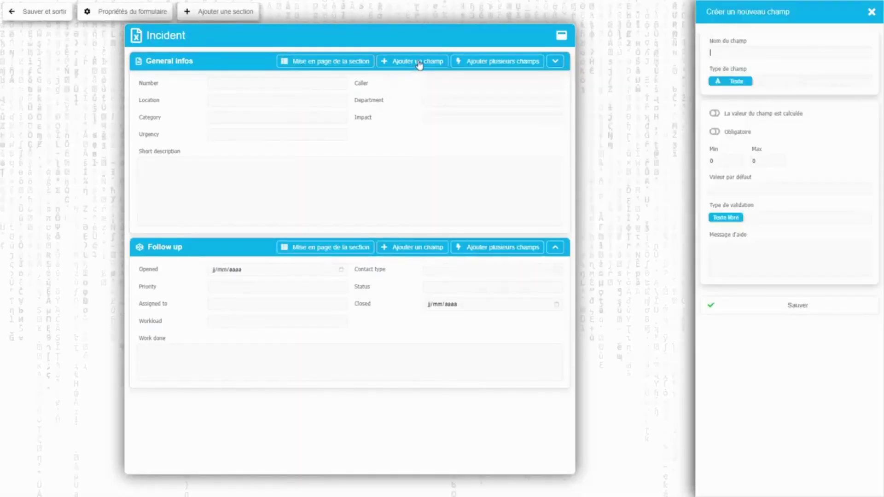
click(750, 49)
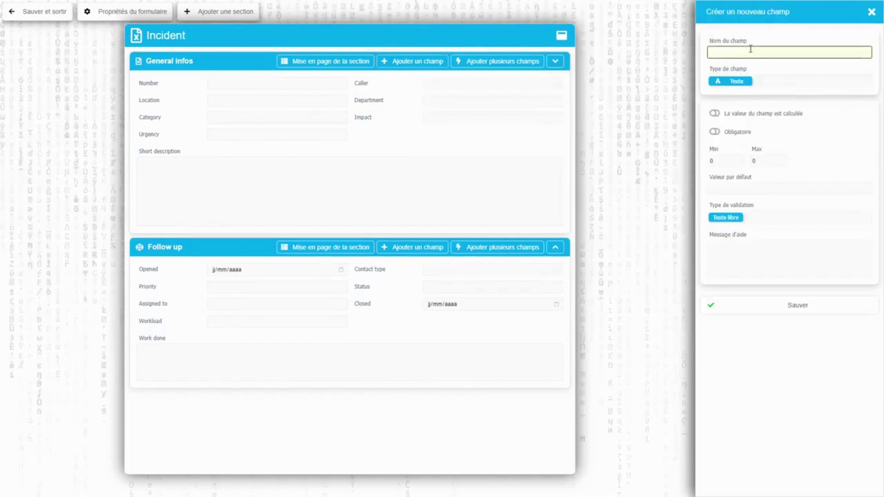
click(49, 17)
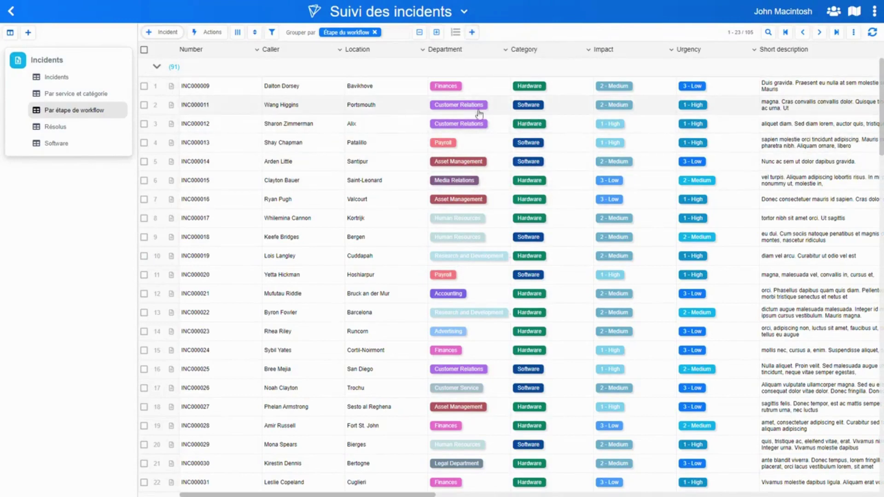
Add a 'Rapport d'incident' field of type Fichiers attachés and check it on INC000009
click(473, 33)
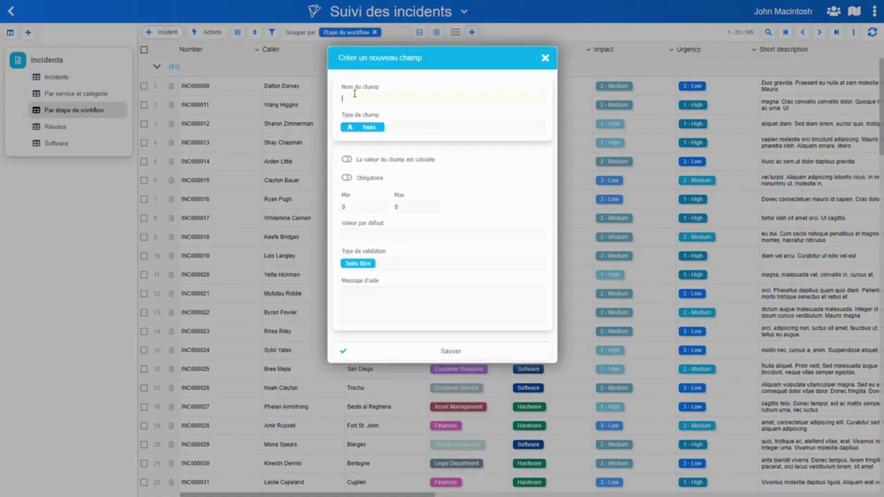
text(Rapport d'incident)
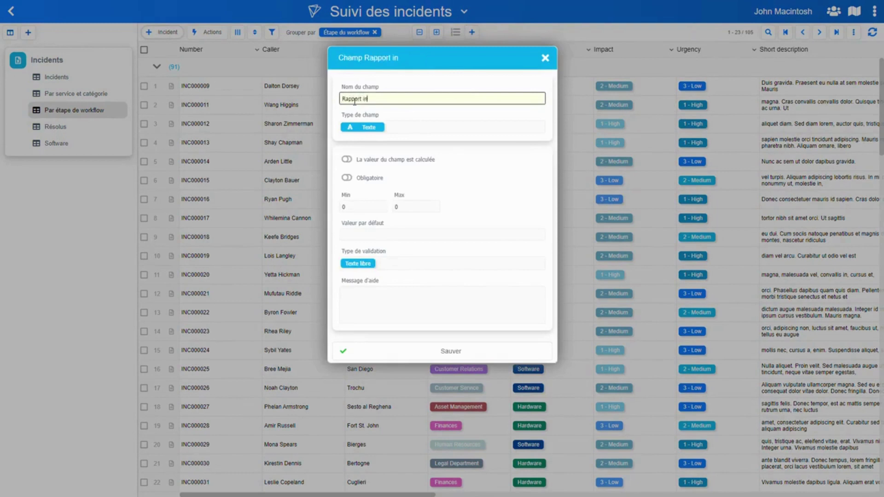
click(368, 124)
click(378, 131)
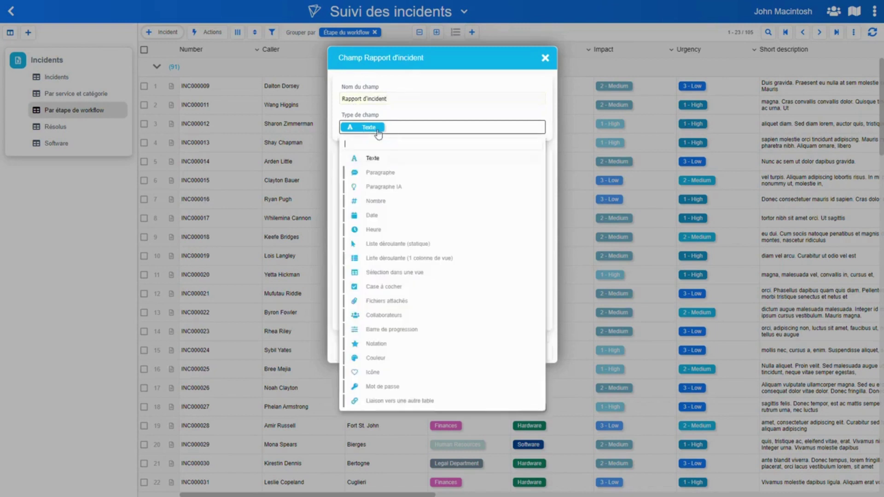
click(395, 302)
click(444, 230)
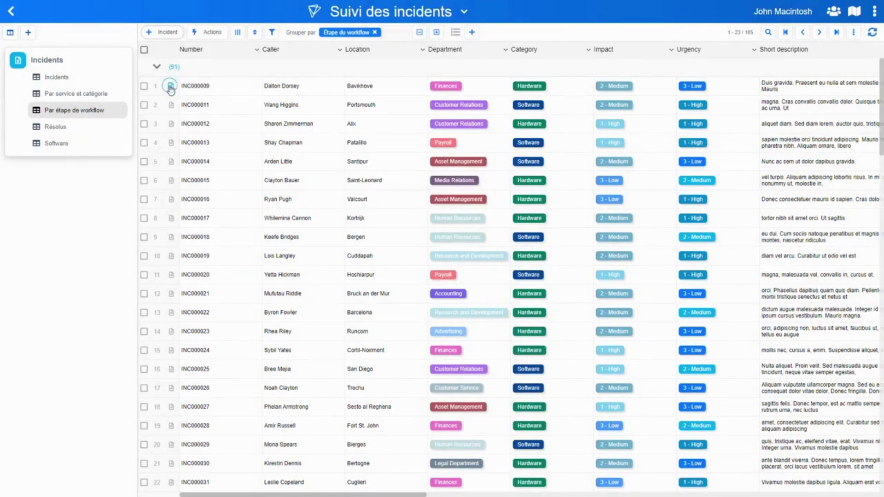
click(170, 87)
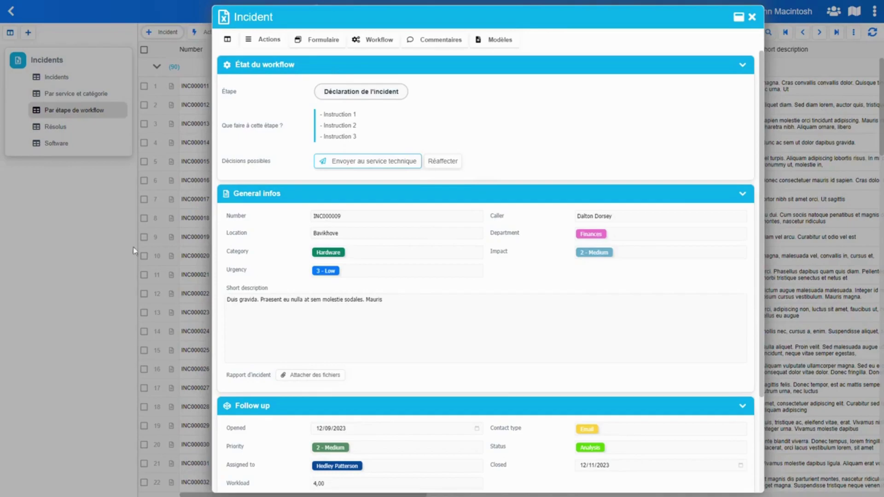
click(91, 220)
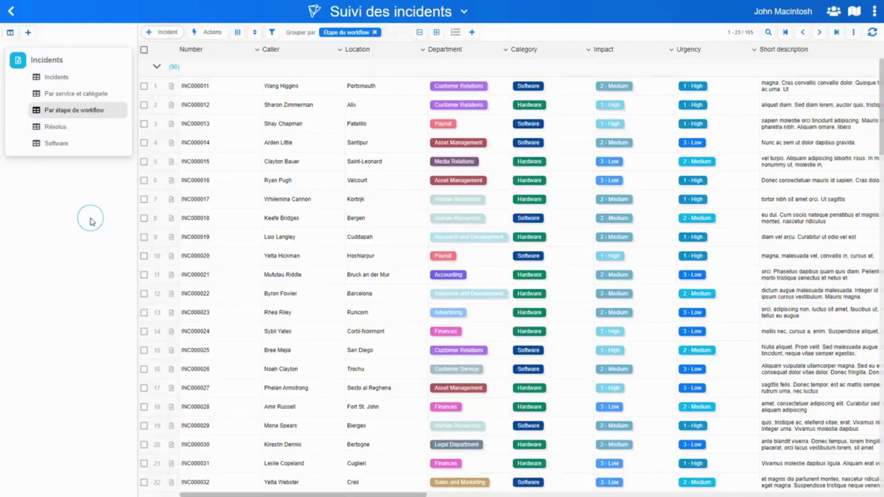
On INC000011, place Rapport d'incident first in General infos, save the form, then open INC000012
click(171, 86)
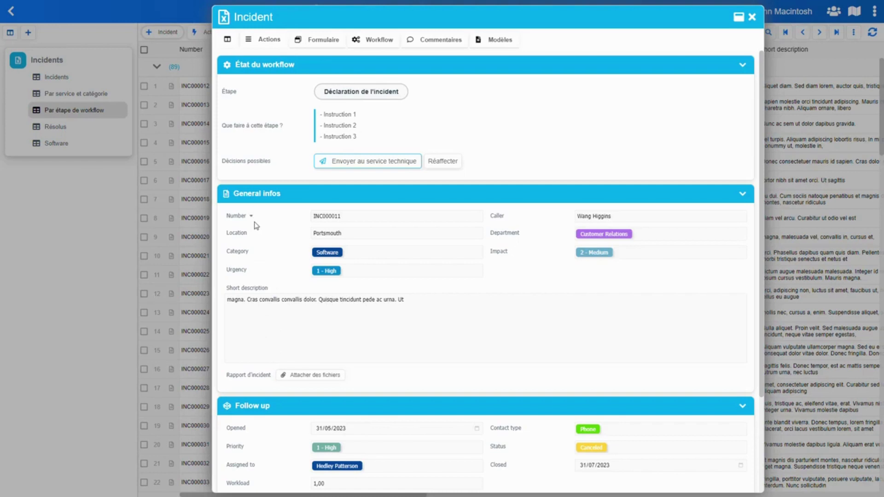
click(266, 41)
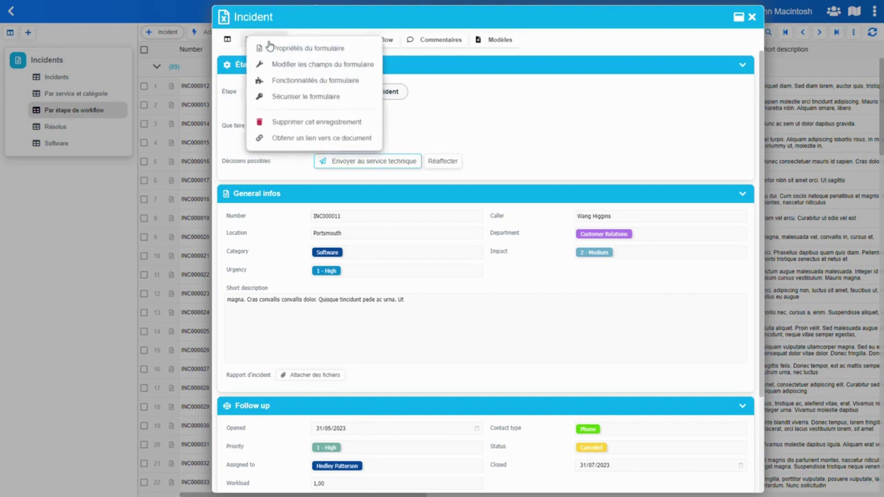
click(303, 68)
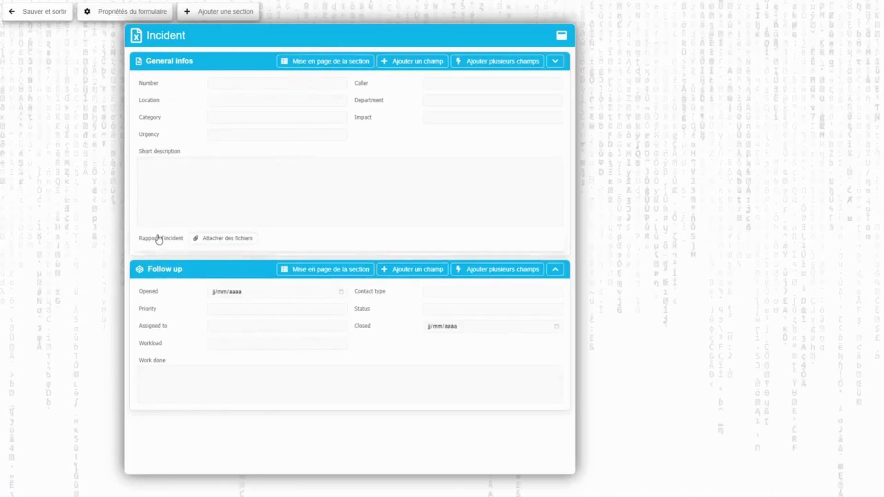
drag(158, 239, 161, 84)
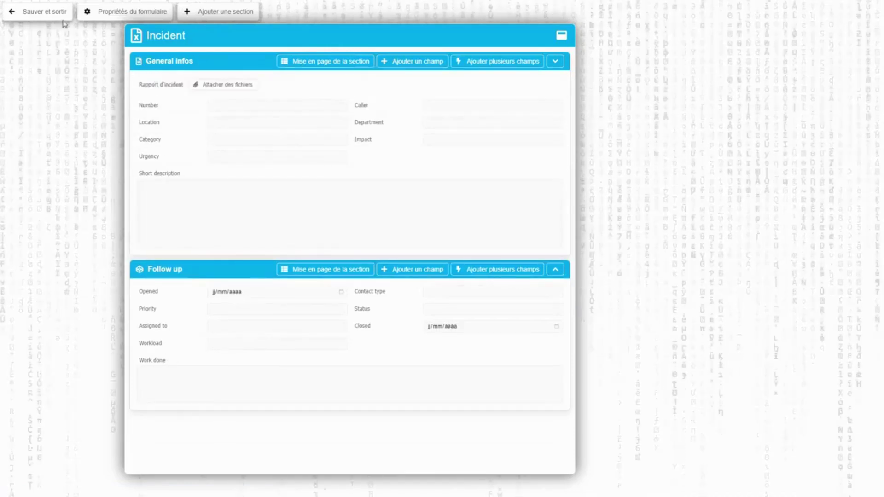
click(46, 11)
click(171, 86)
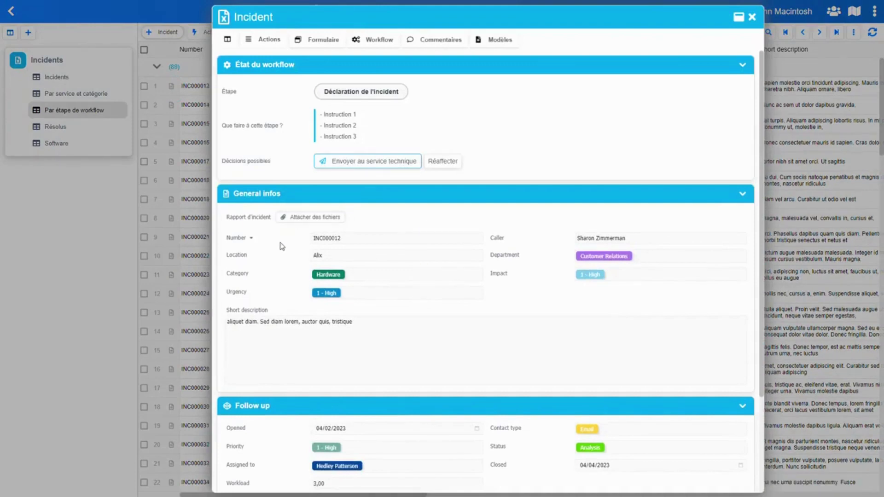
Set the Rapport d'incident template's output field to Rapport d'incident and generate the PDF for INC000012
click(504, 42)
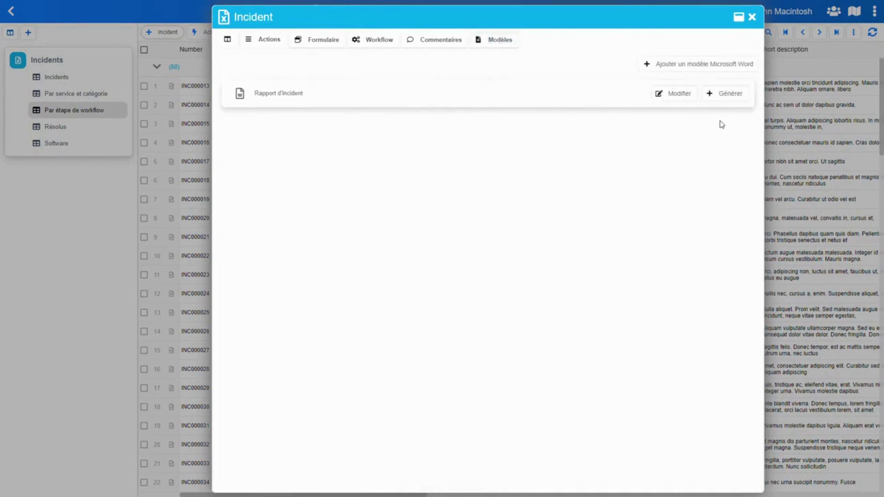
click(669, 95)
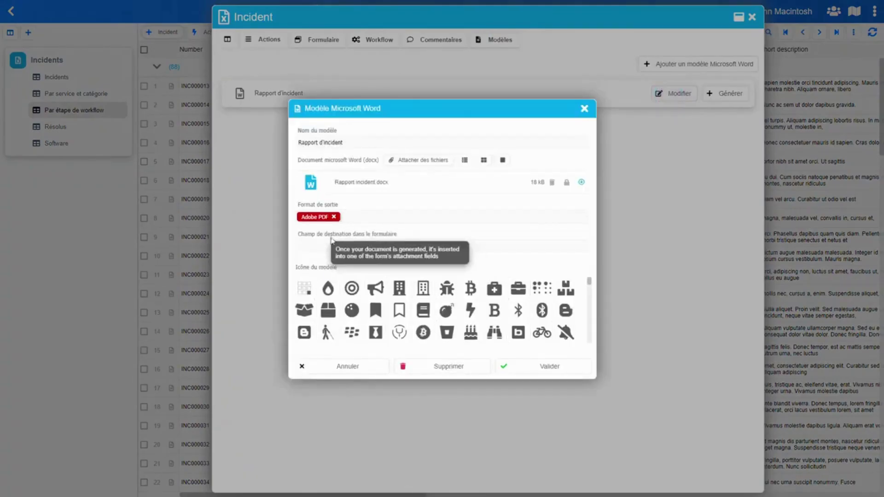
click(325, 247)
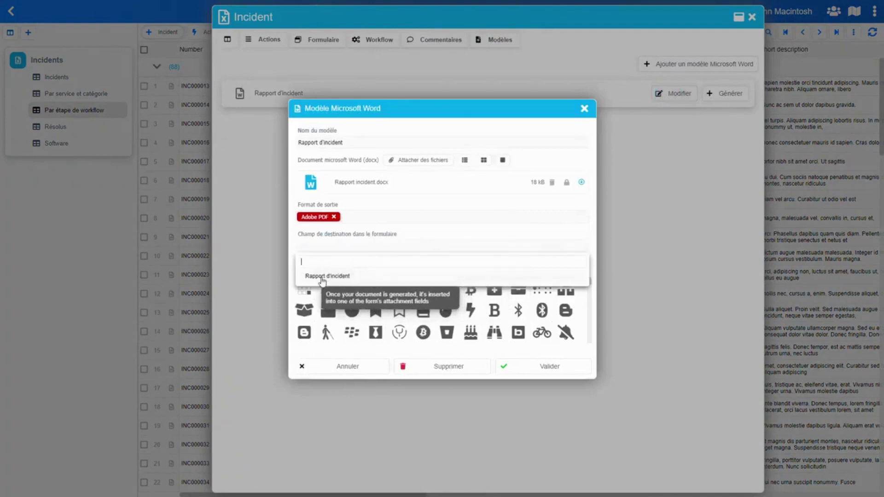
click(340, 280)
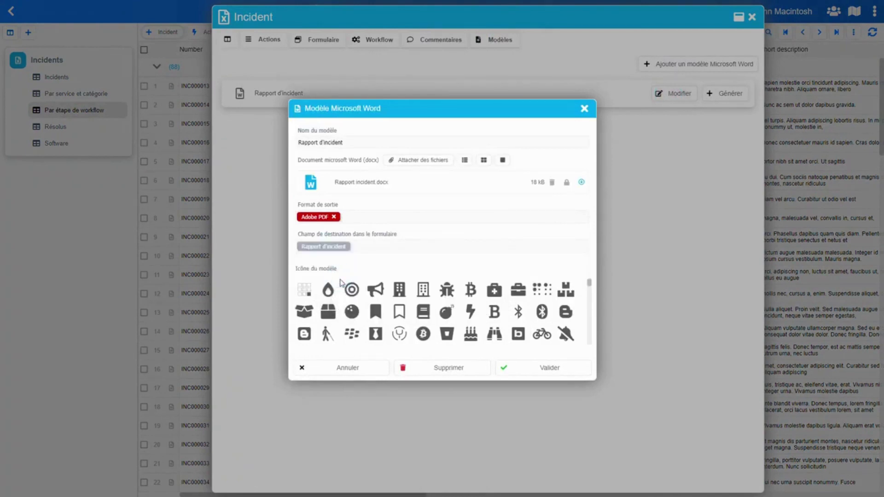
click(550, 368)
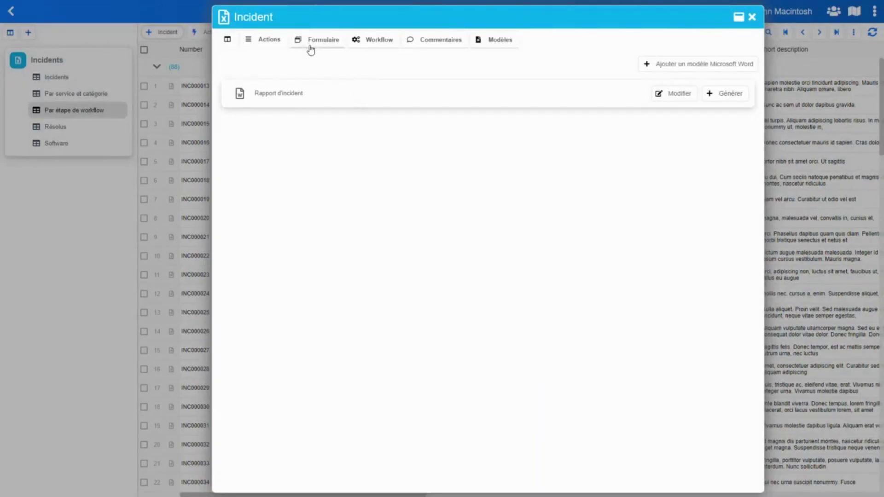
click(725, 95)
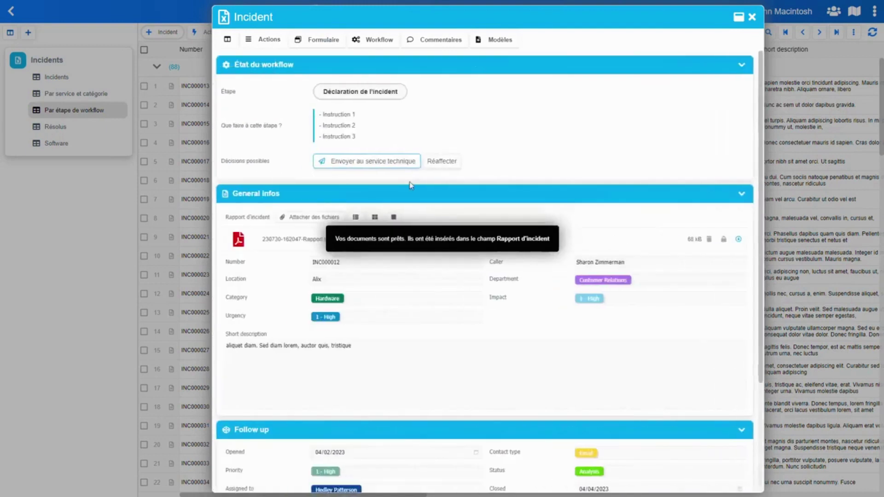
Preview the generated report PDF and check the author, closing date 2023-04-04 and INC000012
click(397, 275)
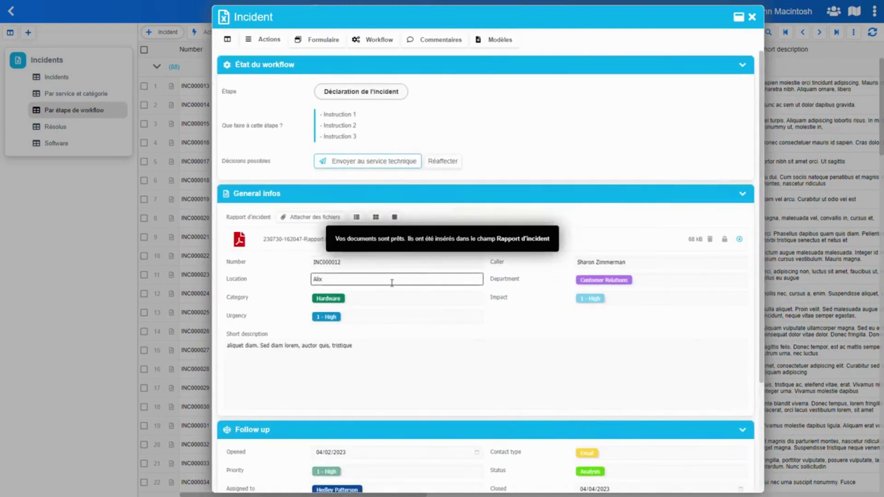
click(295, 240)
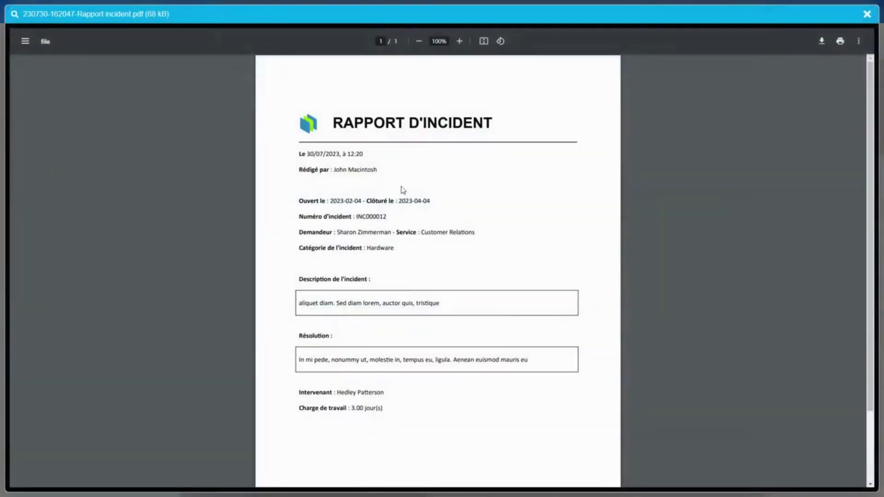
scroll(342, 177, up, 5)
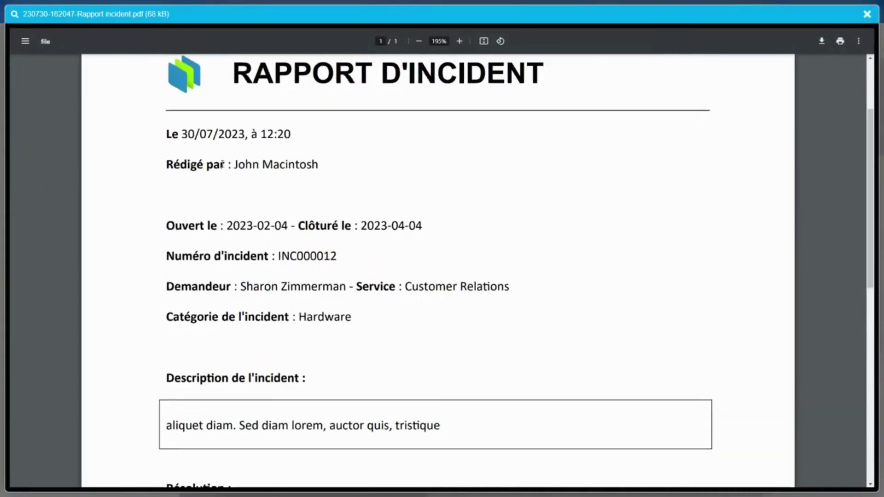
drag(236, 164, 333, 182)
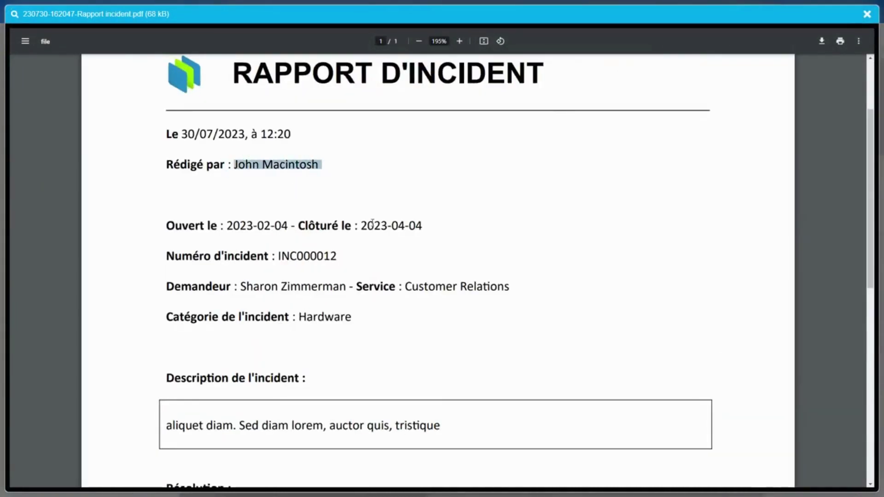
drag(364, 225, 445, 226)
drag(279, 256, 362, 263)
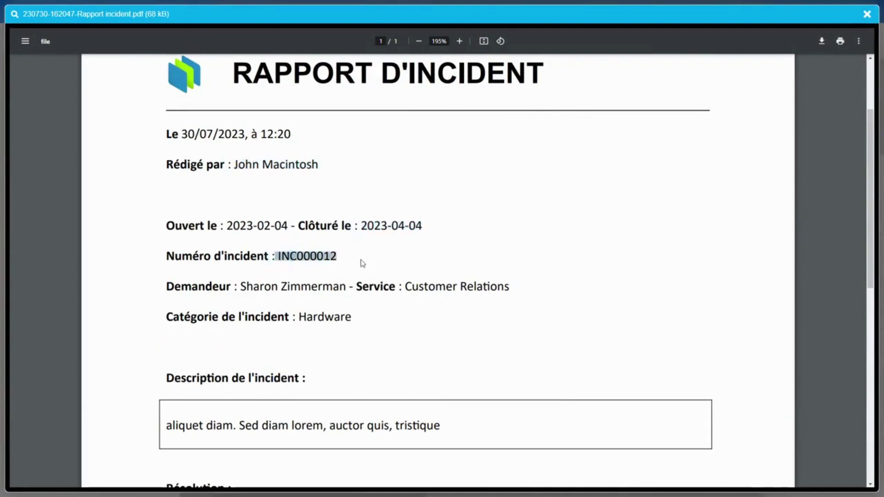
Check the author name on the Rédigé par line, then close the PDF viewer
scroll(535, 225, down, 5)
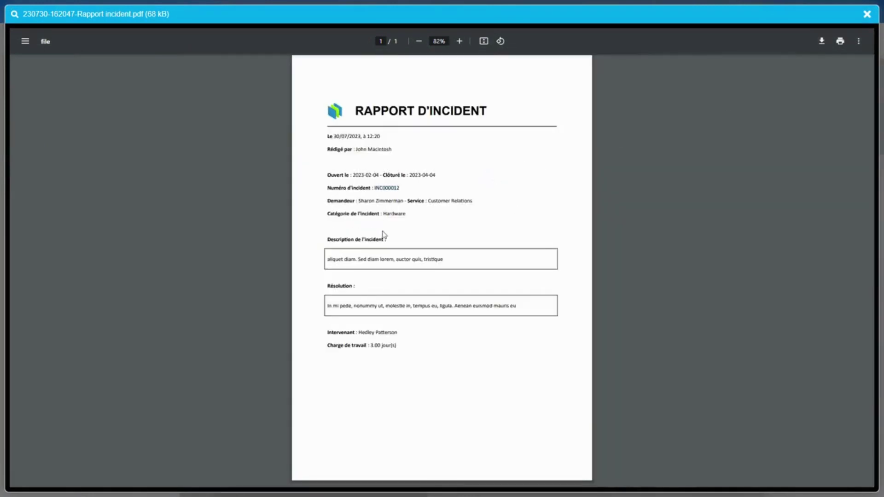
scroll(374, 235, up, 3)
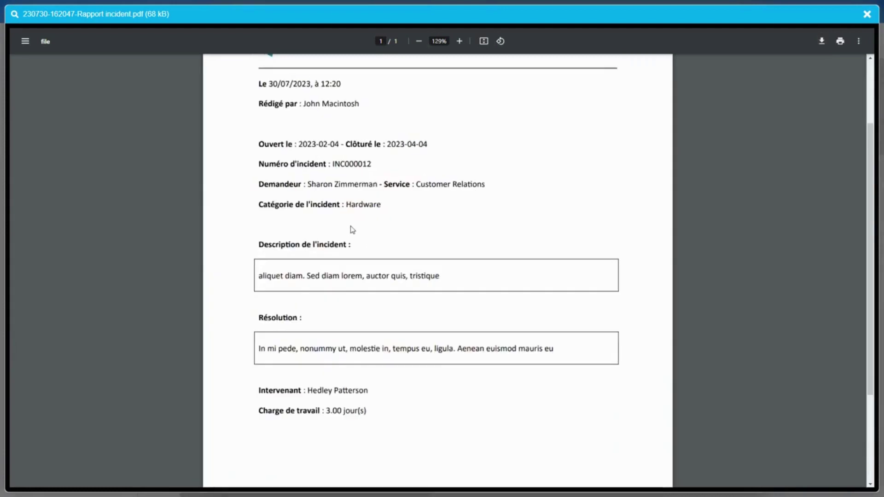
scroll(382, 152, down, 1)
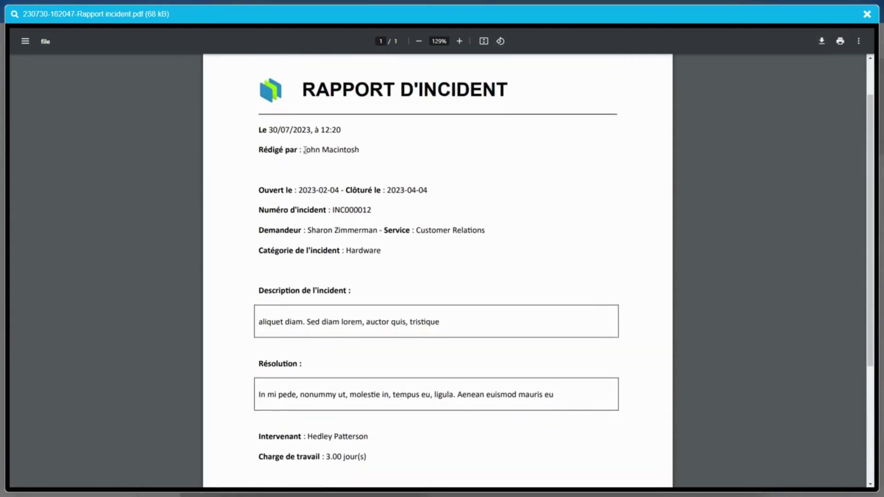
drag(305, 150, 369, 138)
click(868, 15)
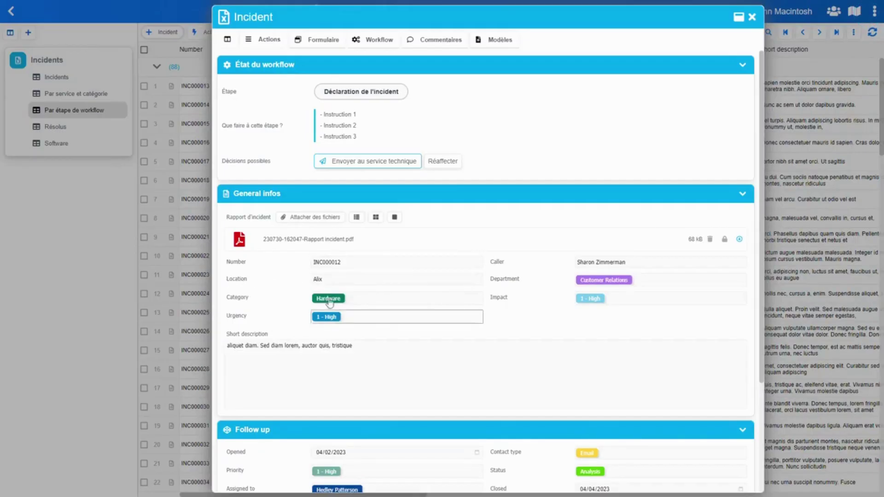
Leave the Location and Short description fields, close the incident, and hide the views panel
click(317, 277)
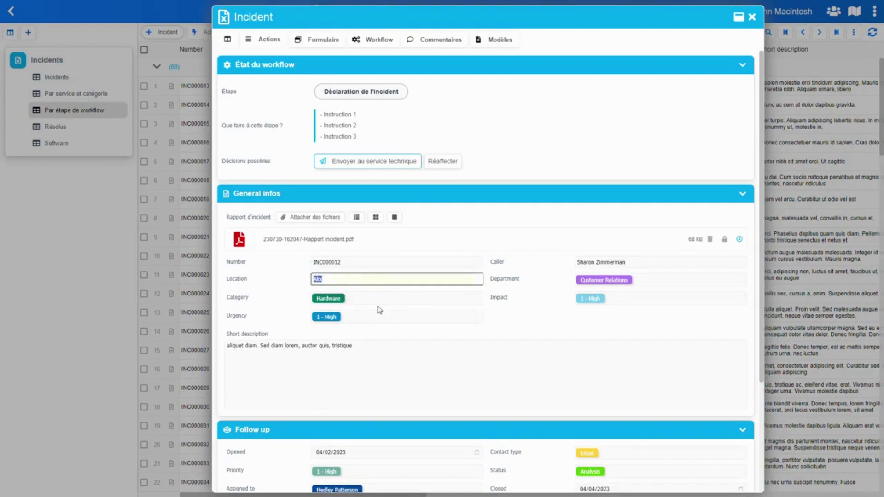
click(402, 368)
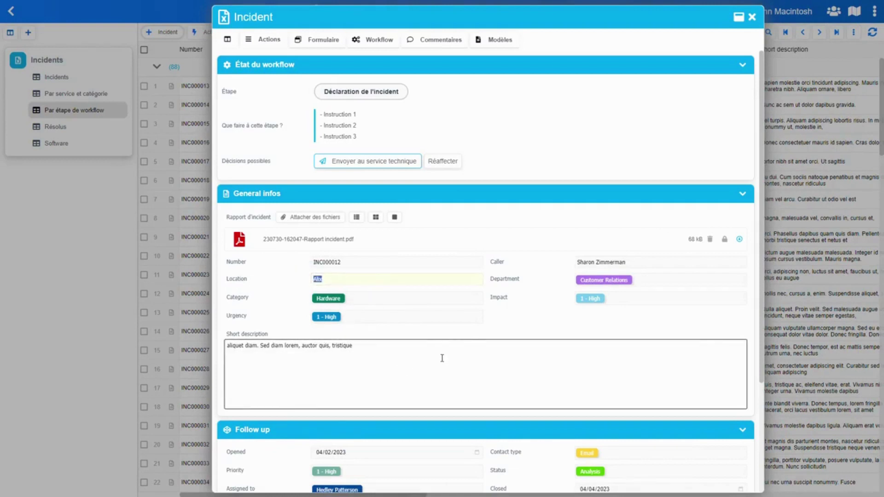
click(561, 109)
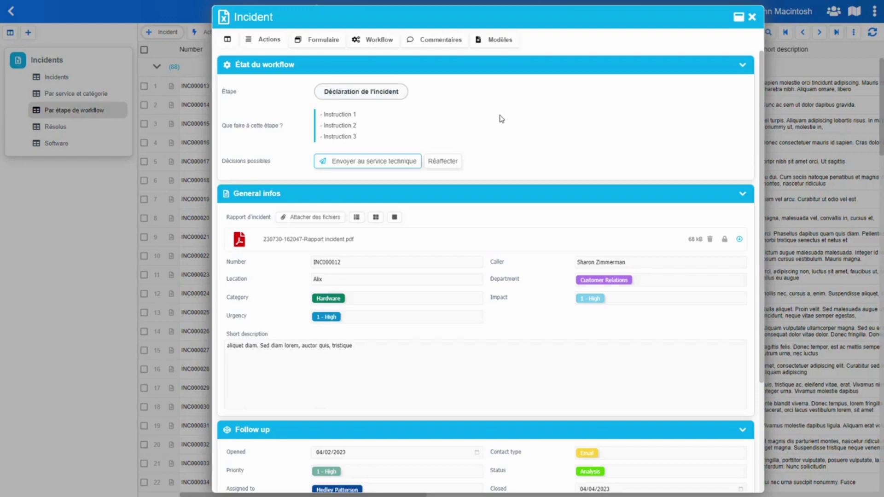
click(111, 213)
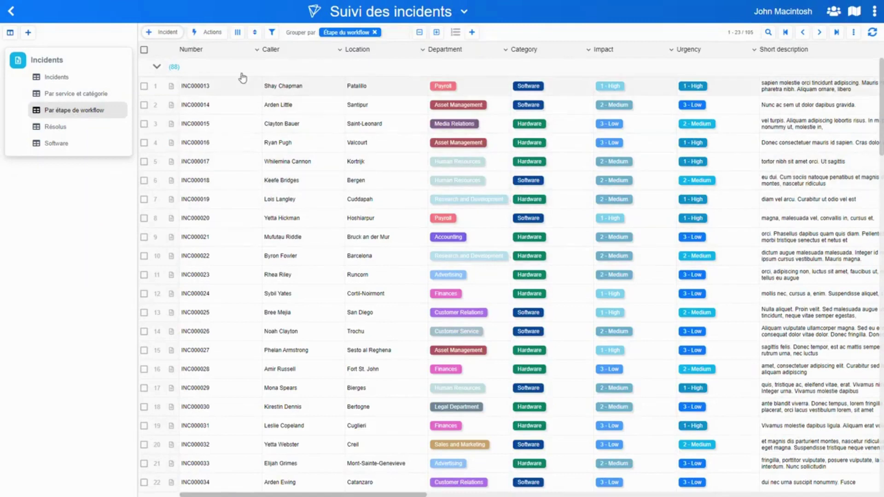
click(9, 34)
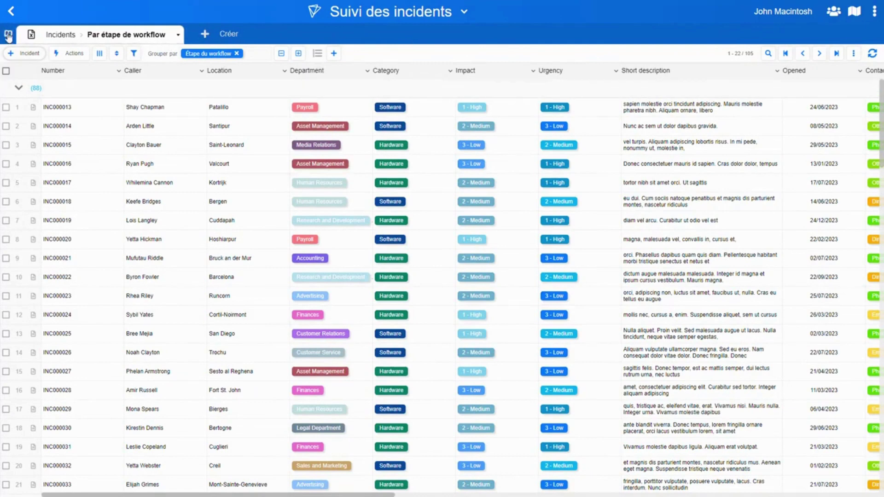
Show the incident views panel again and open incident INC000013
click(8, 33)
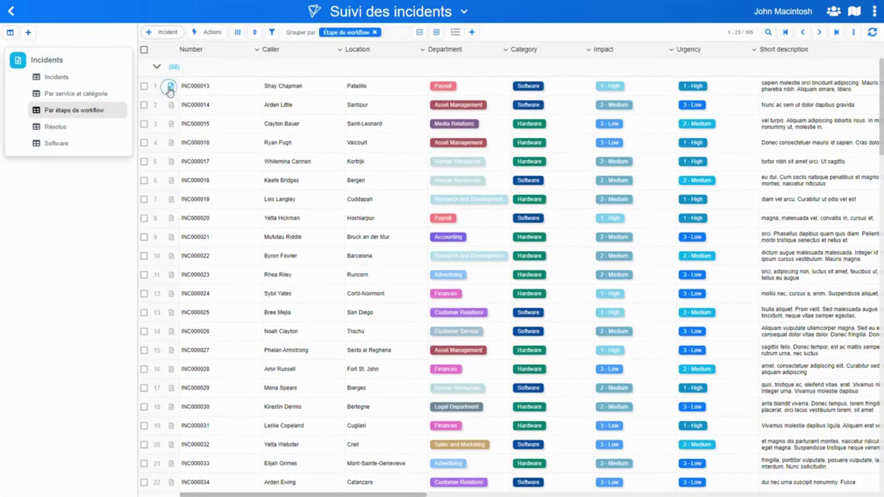
click(170, 88)
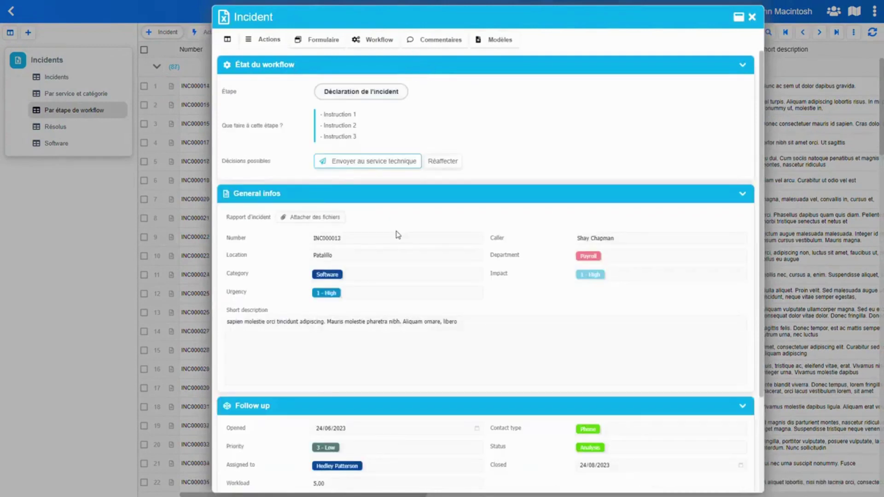
scroll(400, 225, down, 3)
scroll(401, 194, up, 3)
With side navigation on, visit État du workflow, General infos, Workflow, Commentaires, then the full form
click(227, 41)
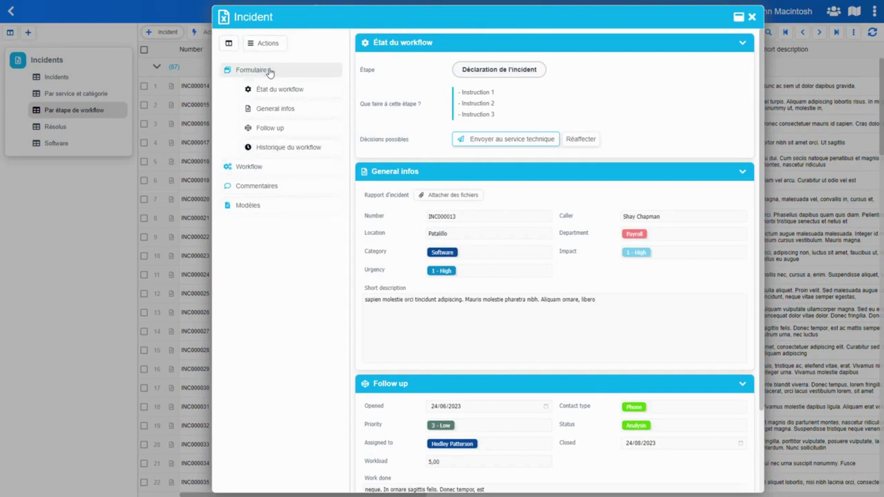
click(276, 93)
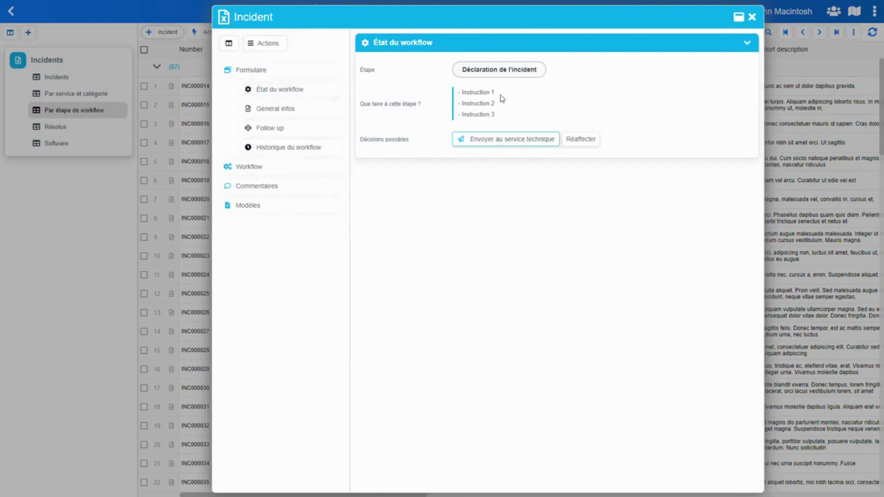
click(285, 114)
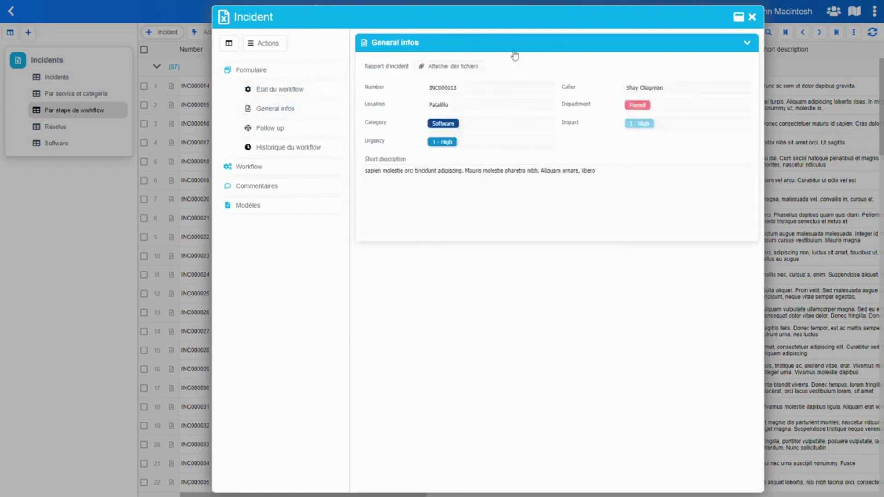
click(255, 167)
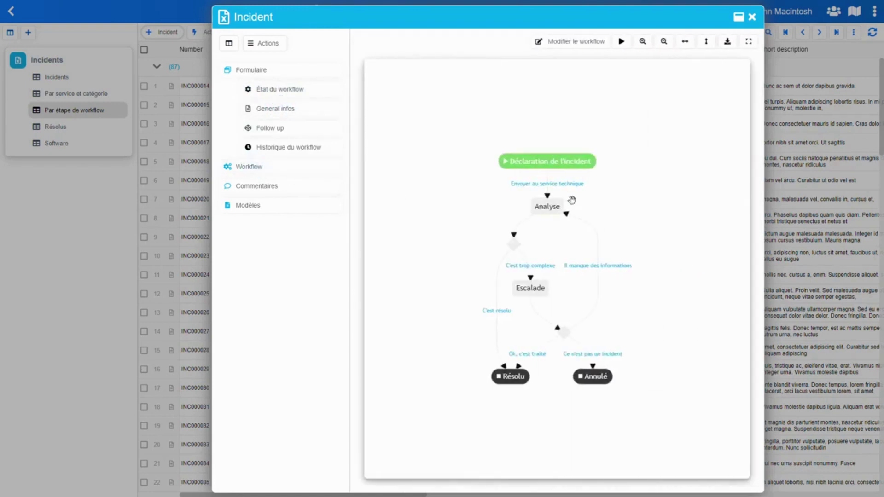
click(262, 186)
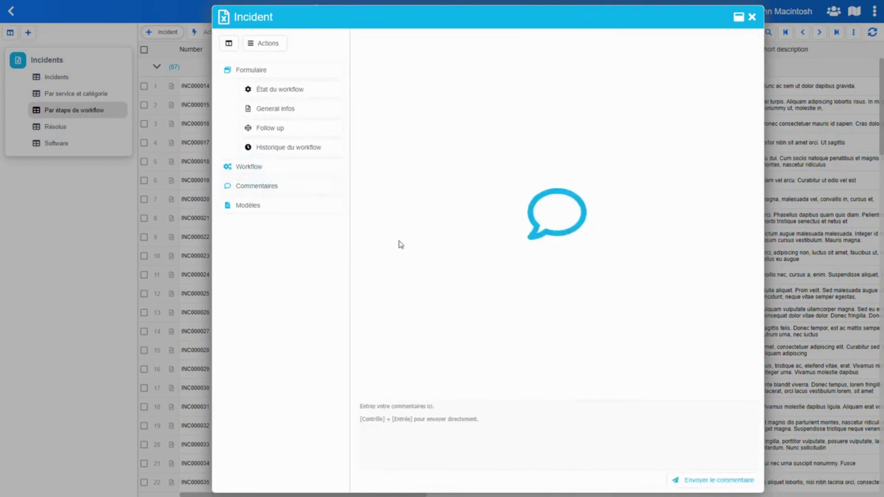
click(252, 73)
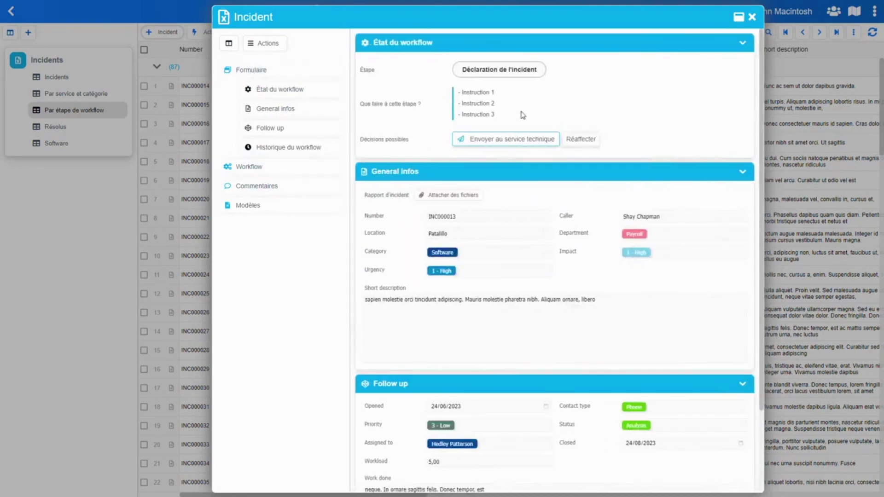
scroll(519, 115, down, 3)
scroll(505, 102, up, 3)
Switch INC000013 to tabbed navigation and close the record
click(228, 43)
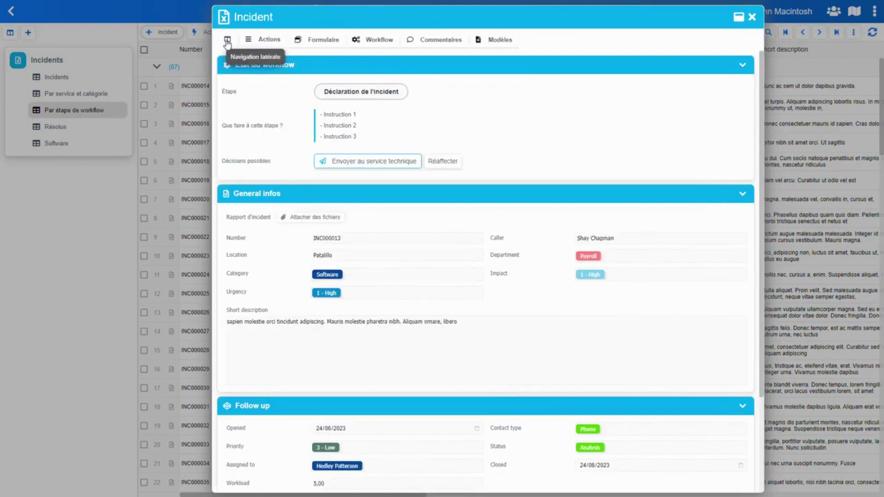
click(227, 40)
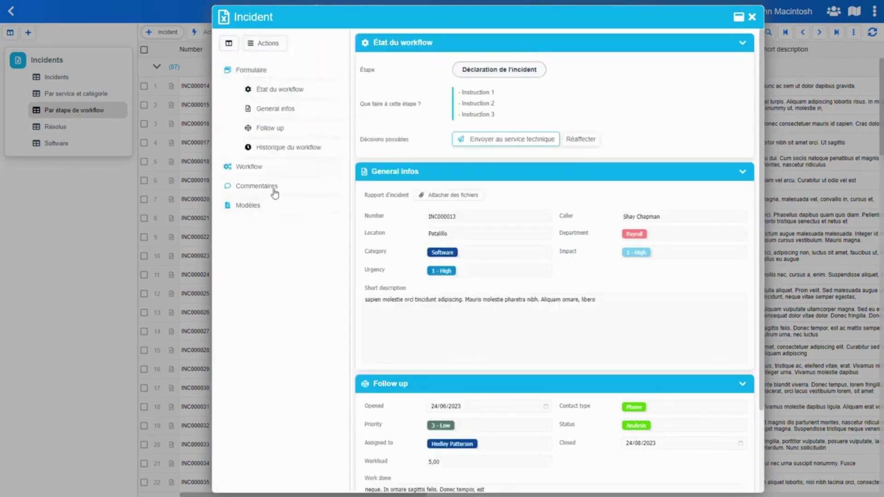
click(229, 43)
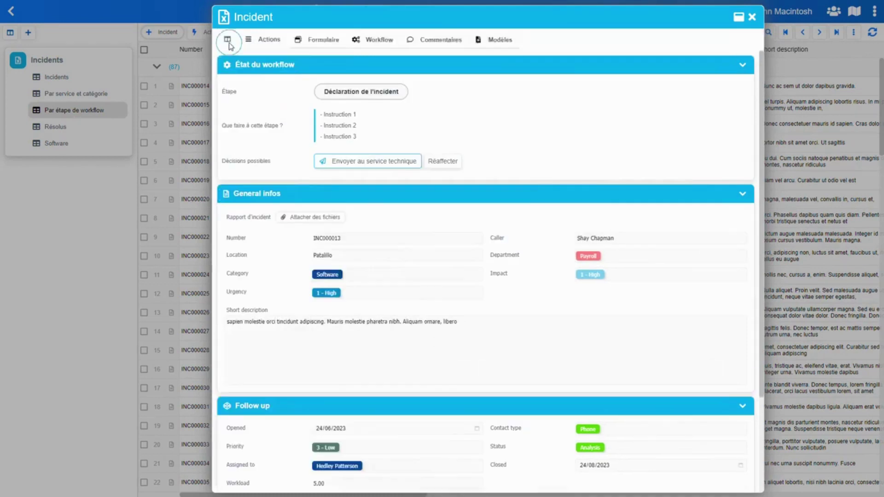
click(110, 205)
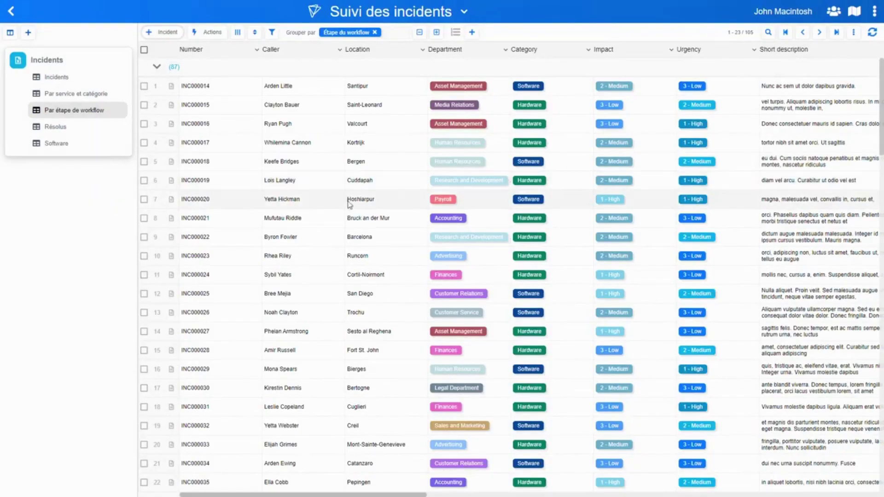